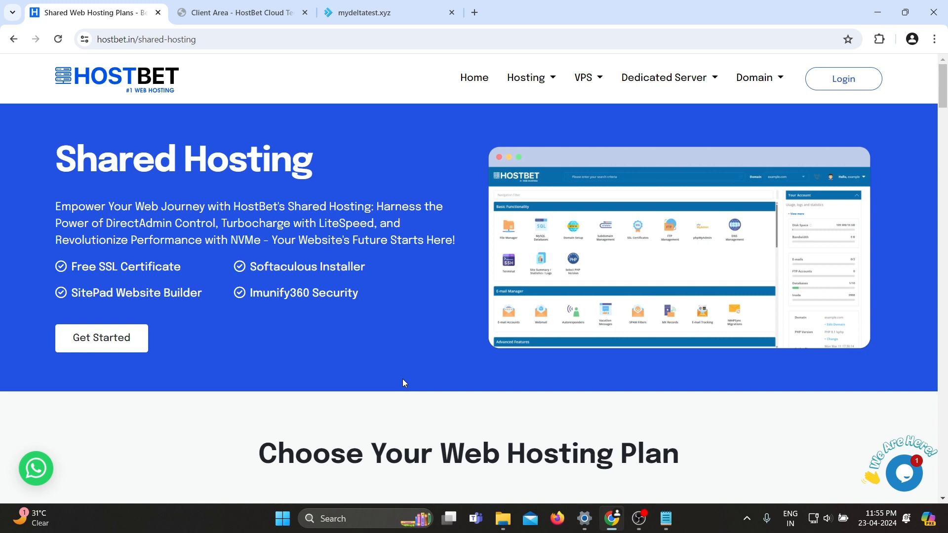
Switch the shared hosting plan prices to Monthly.
scroll(404, 384, down, 6)
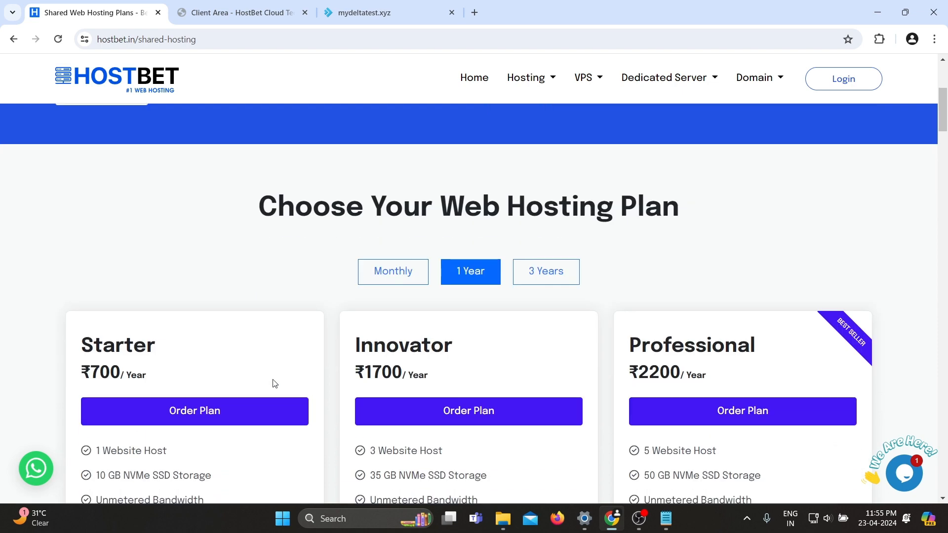
click(394, 216)
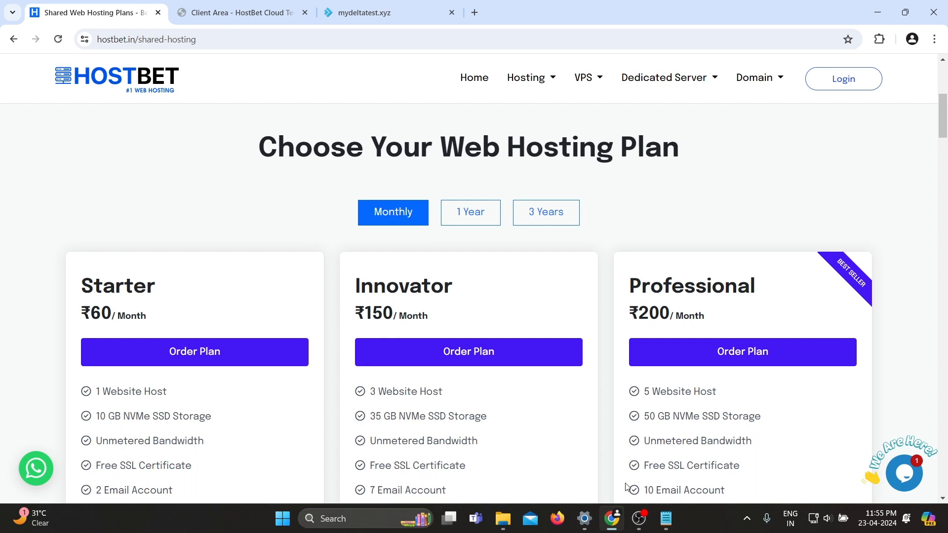
scroll(593, 459, down, 1)
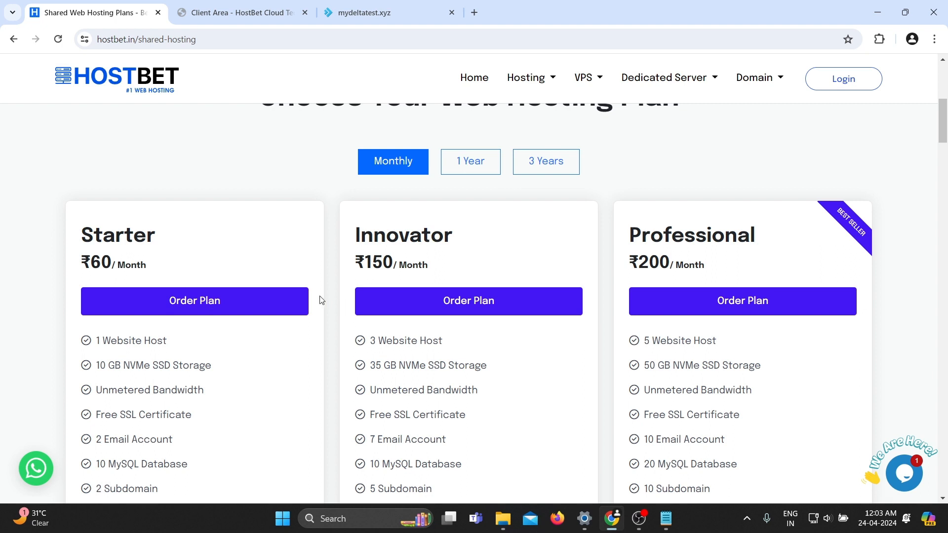
scroll(322, 299, down, 2)
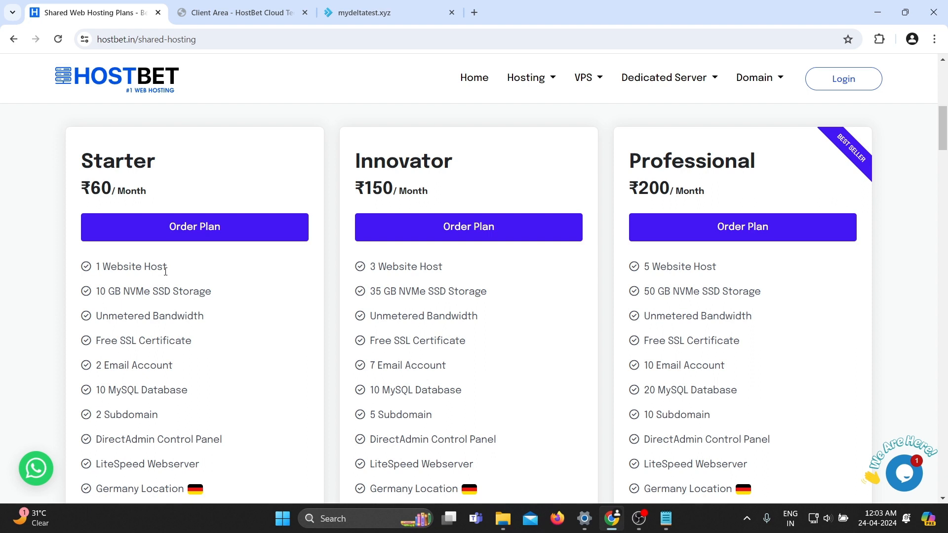
Compare the website host limits and features of each shared hosting plan.
drag(176, 272, 87, 272)
click(159, 174)
drag(448, 273, 370, 273)
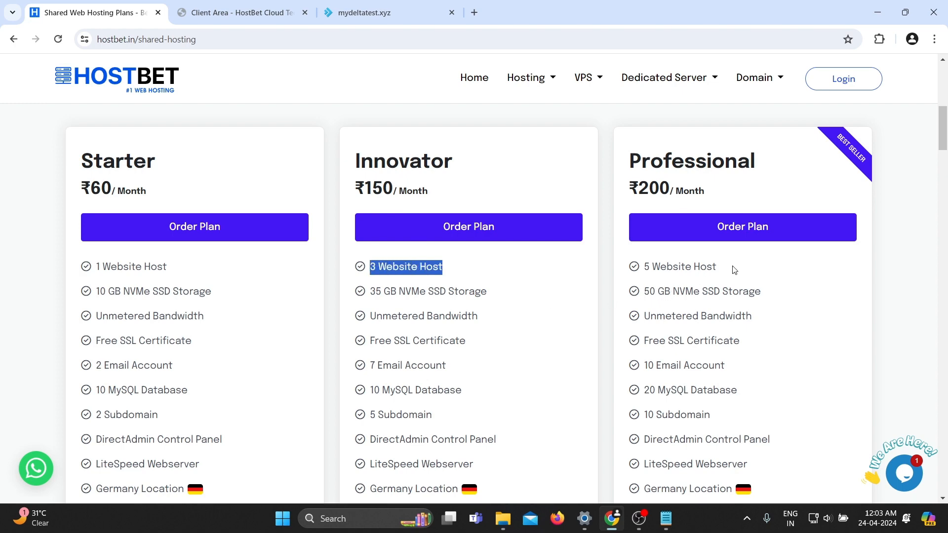
drag(736, 272, 640, 275)
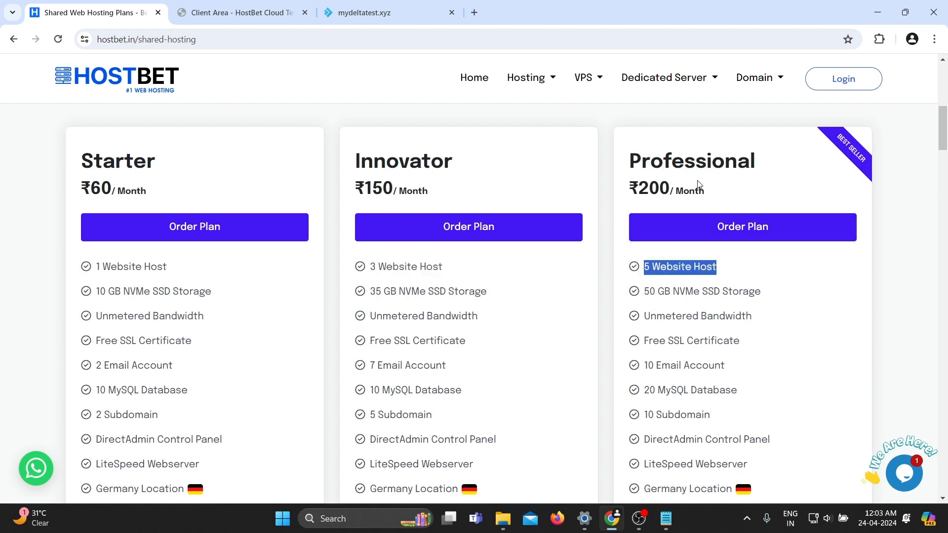
scroll(561, 256, down, 10)
triple_click(328, 241)
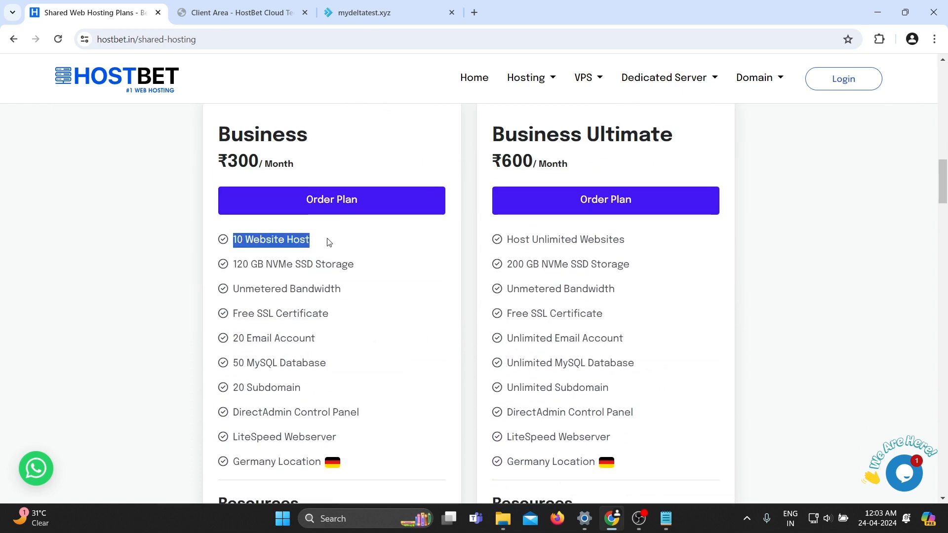
click(648, 251)
triple_click(649, 250)
click(649, 250)
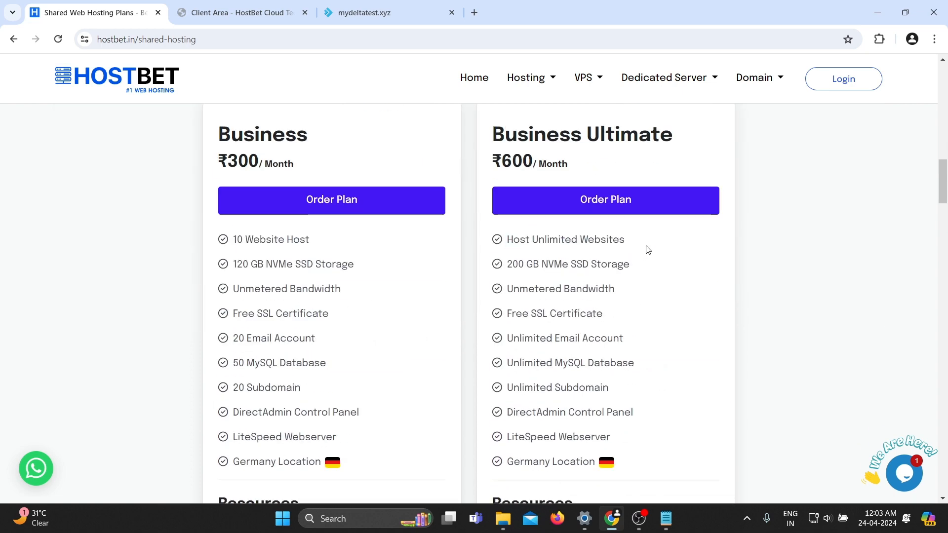
scroll(649, 250, up, 10)
scroll(649, 250, up, 3)
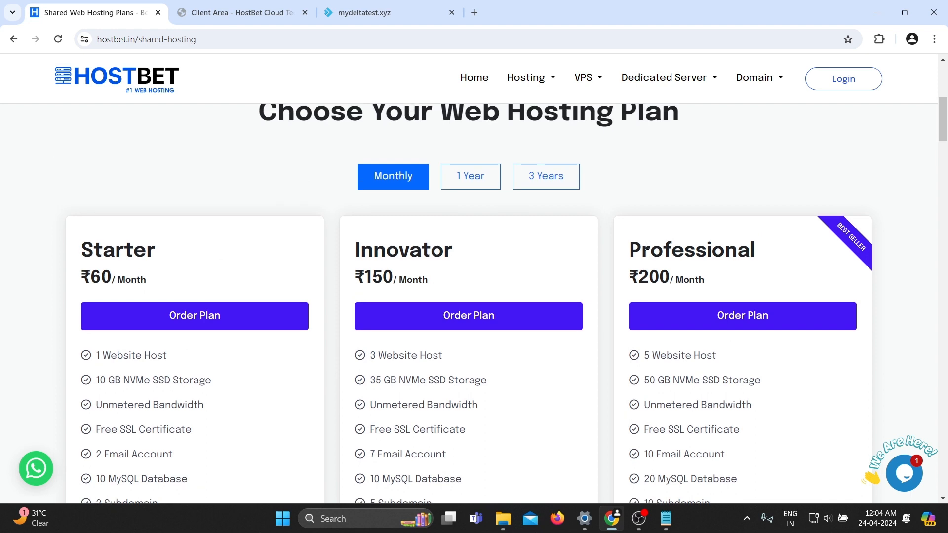
triple_click(449, 363)
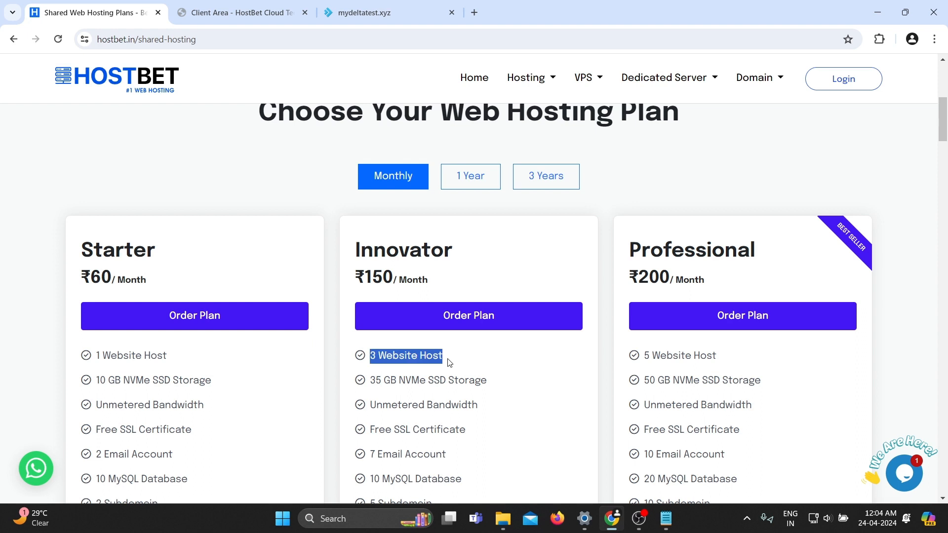
click(446, 360)
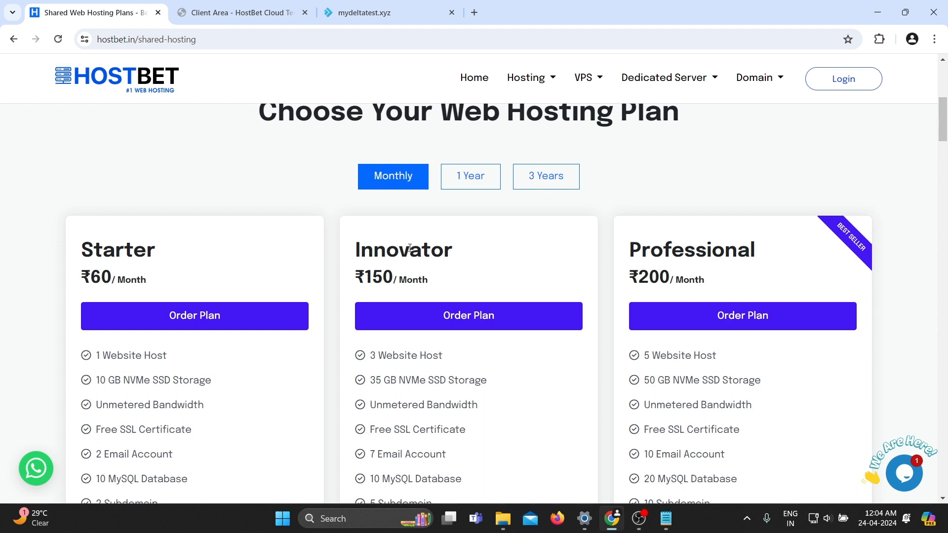
Order the Starter plan and open its shopping cart tab.
click(195, 324)
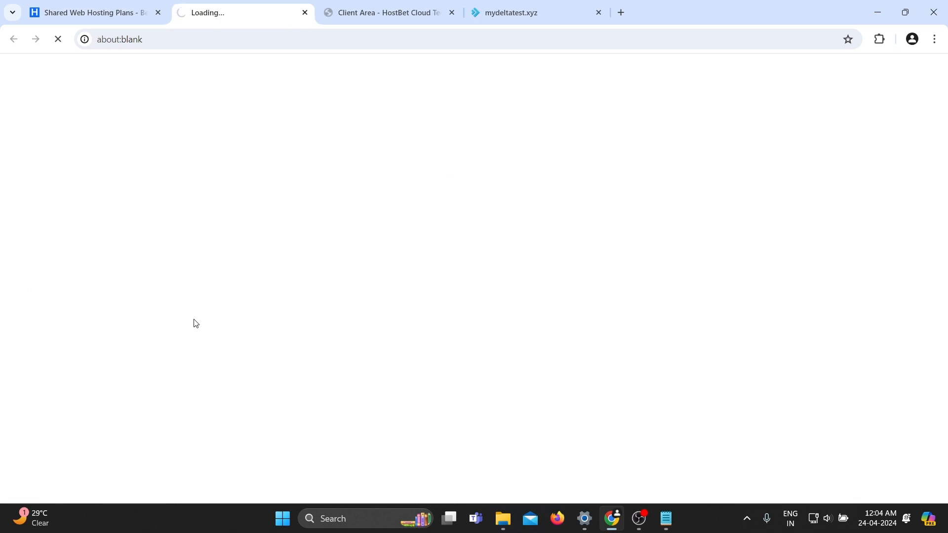
click(47, 10)
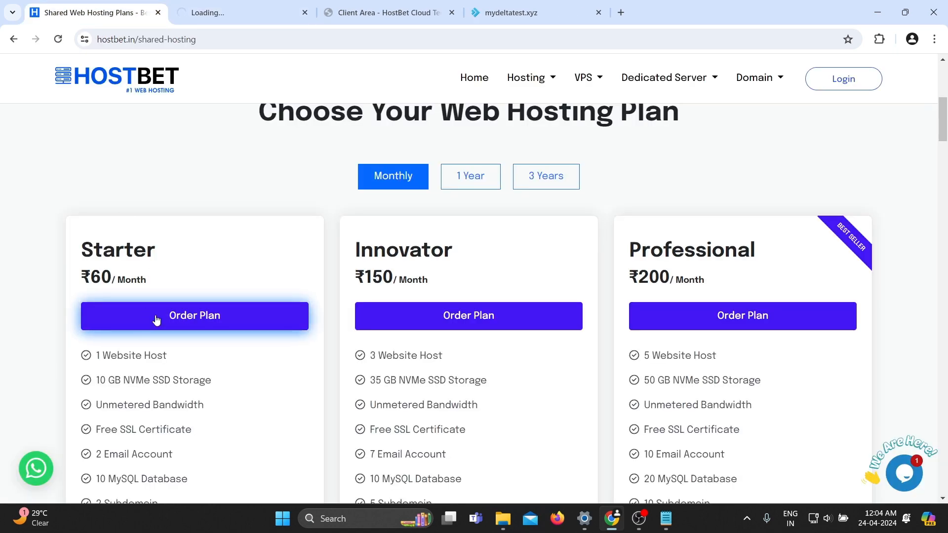
click(253, 3)
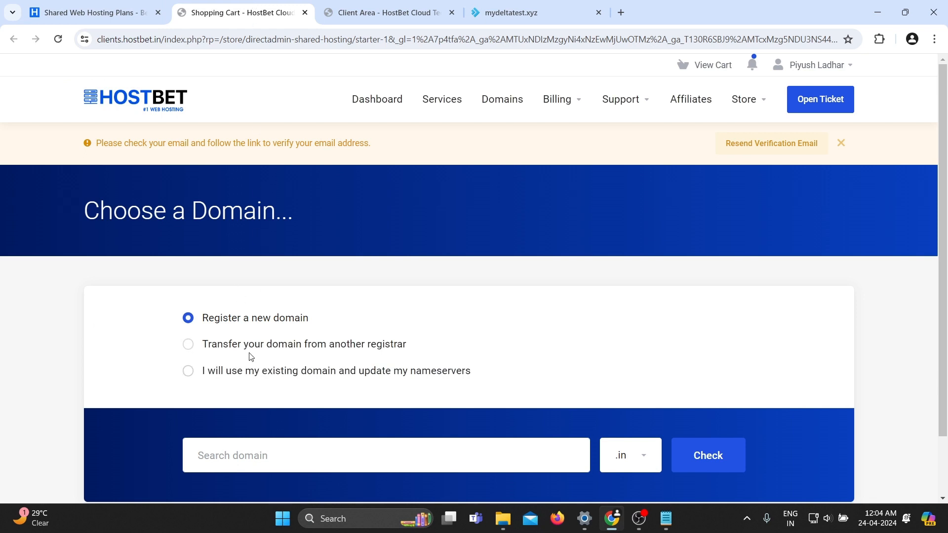
scroll(247, 356, down, 2)
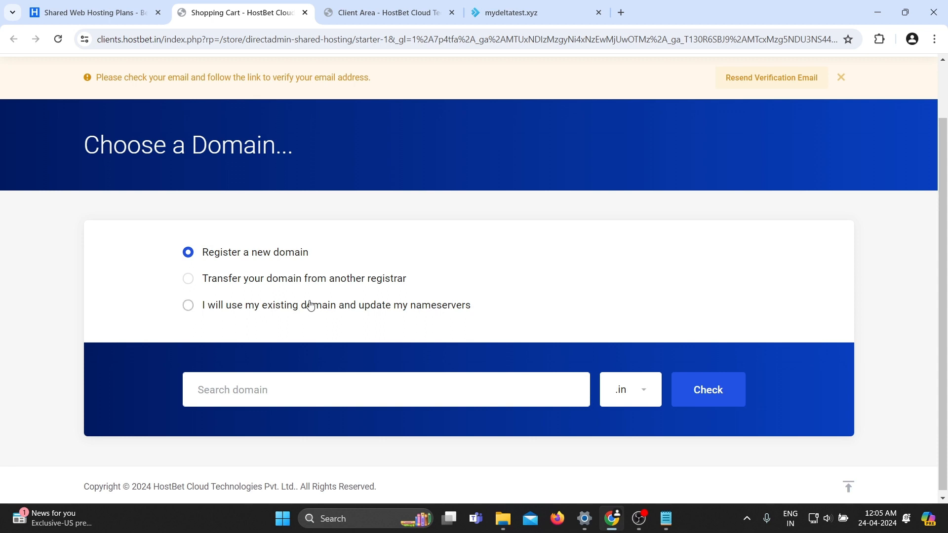
click(266, 309)
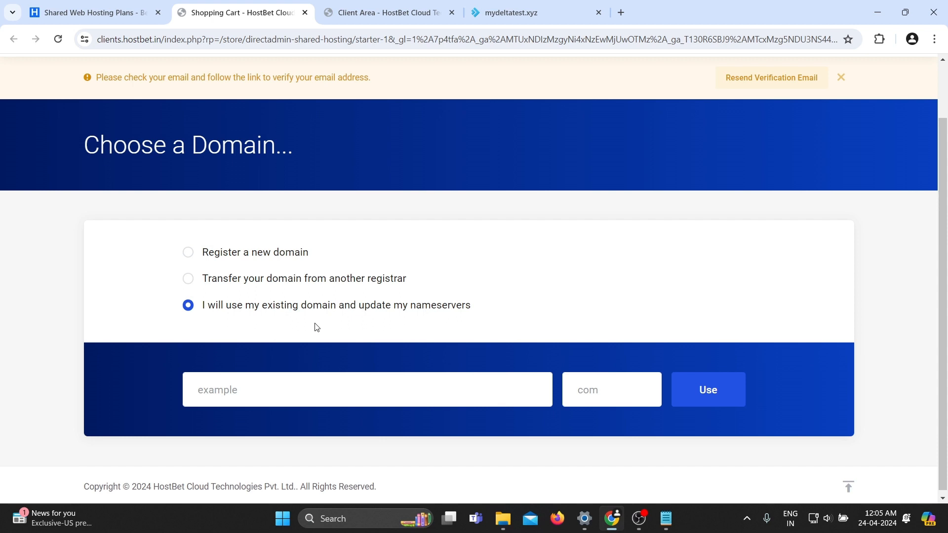
click(256, 253)
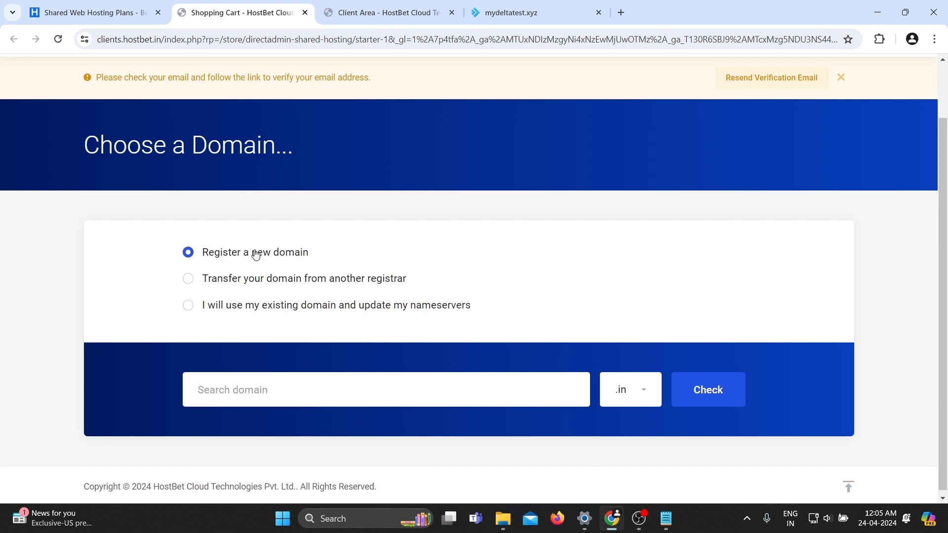
Check availability of the new domain mydigitalseoagency with the .com extension.
click(266, 390)
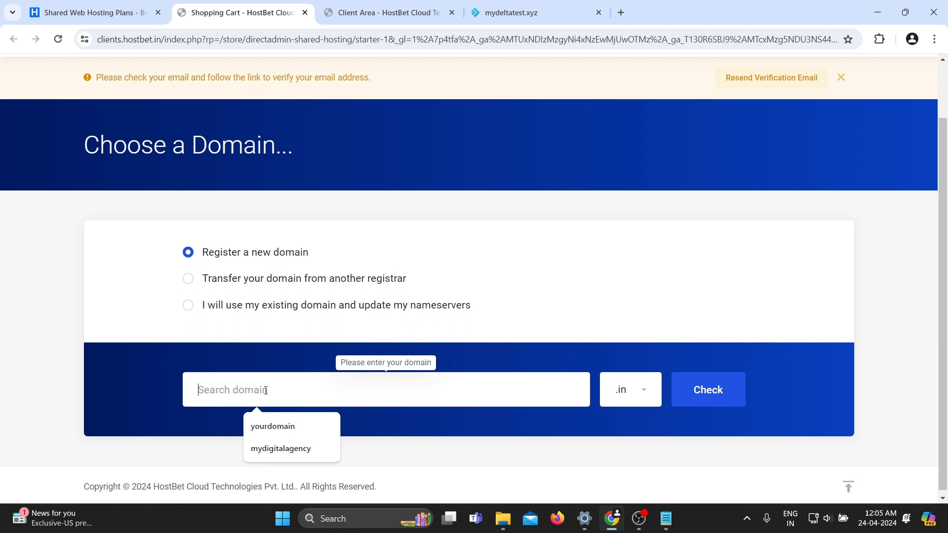
text(m)
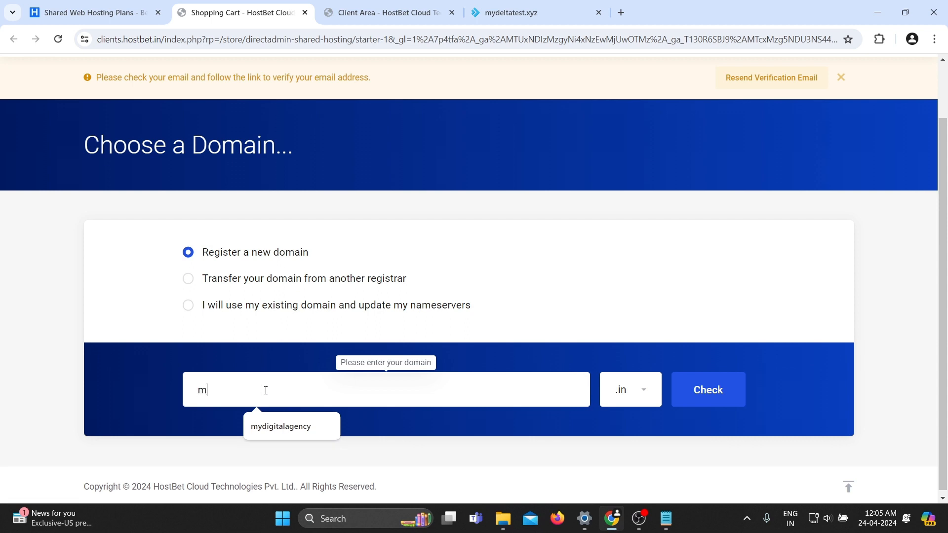
text(ydigitalseoagency)
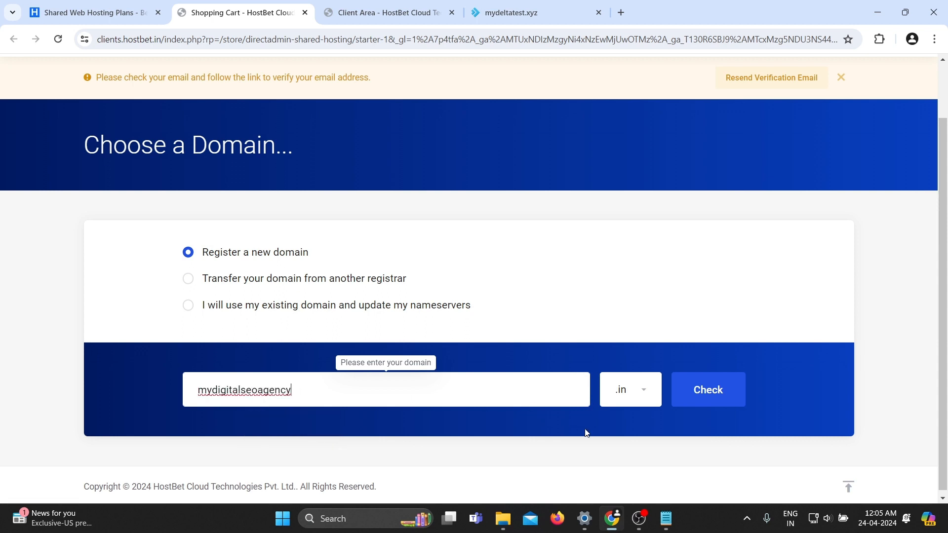
click(645, 399)
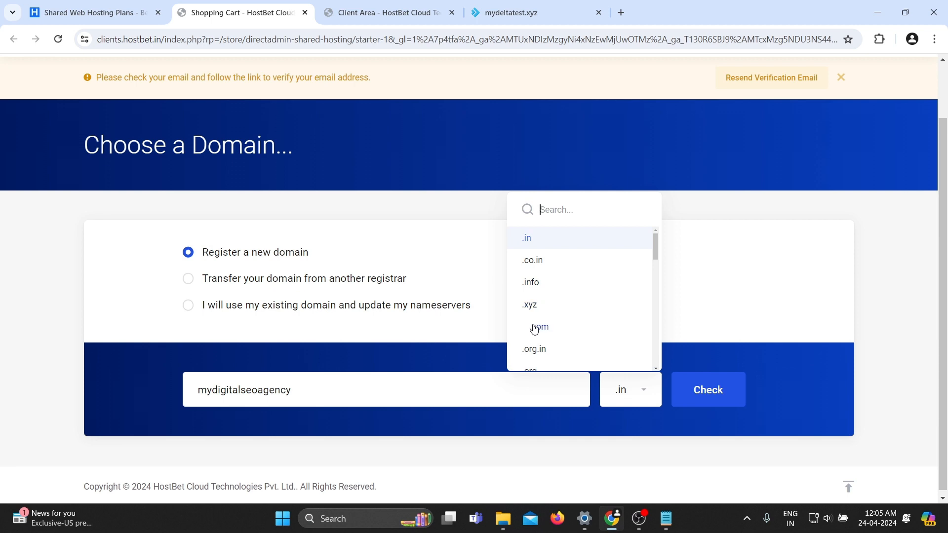
scroll(583, 340, down, 1)
scroll(583, 340, down, 3)
scroll(583, 339, up, 4)
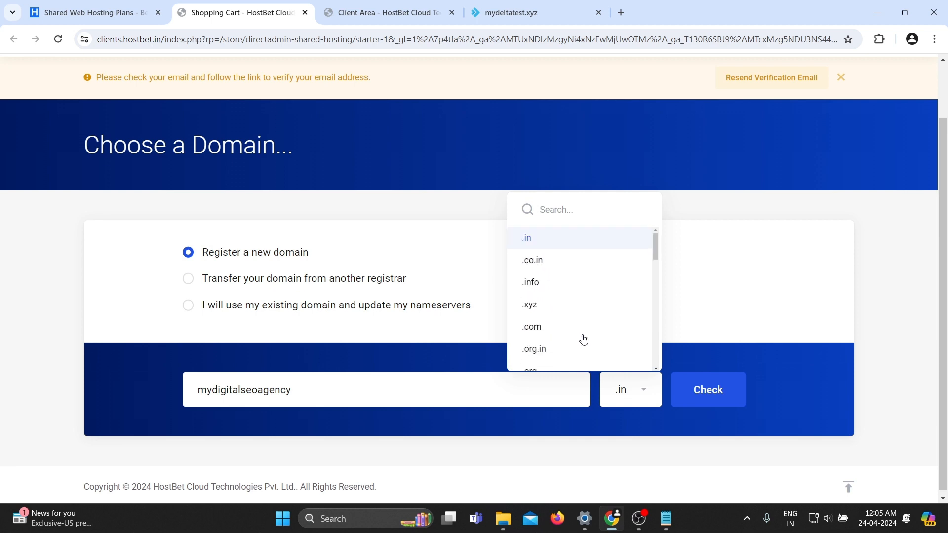
click(540, 328)
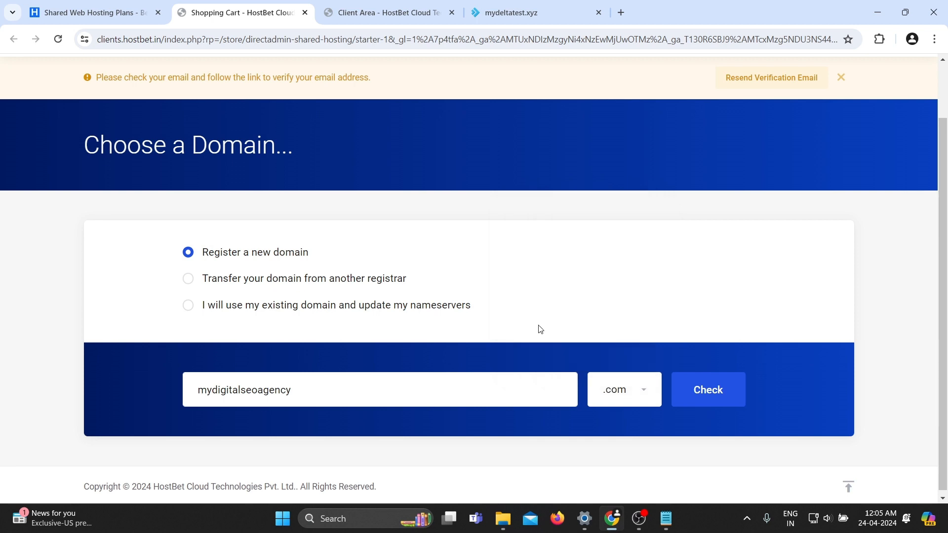
click(721, 395)
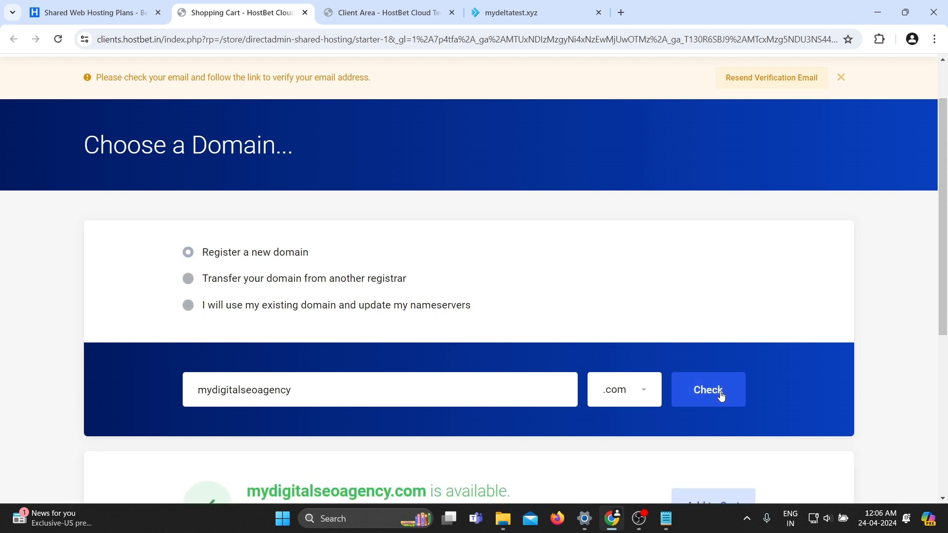
Add mydigitalseoagency.com to the cart and continue to the product configuration.
scroll(706, 390, down, 3)
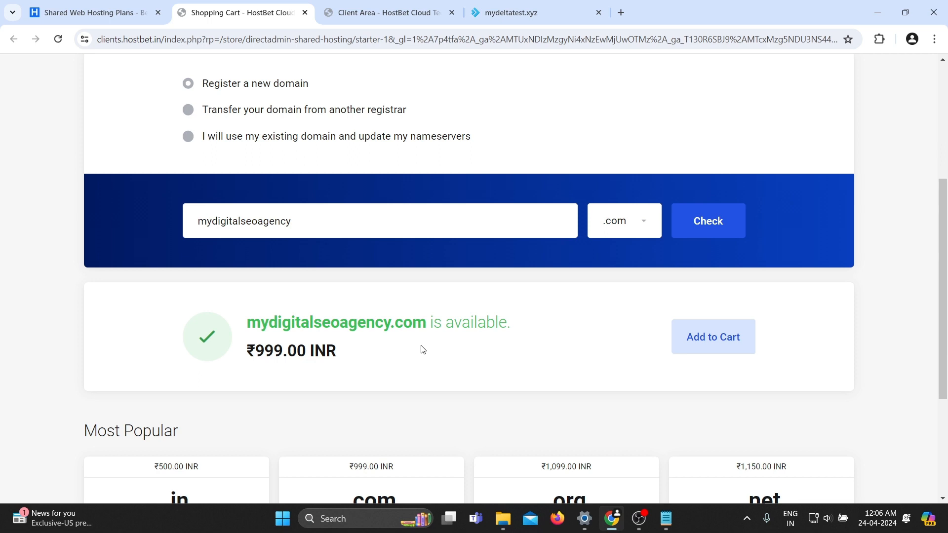
click(342, 217)
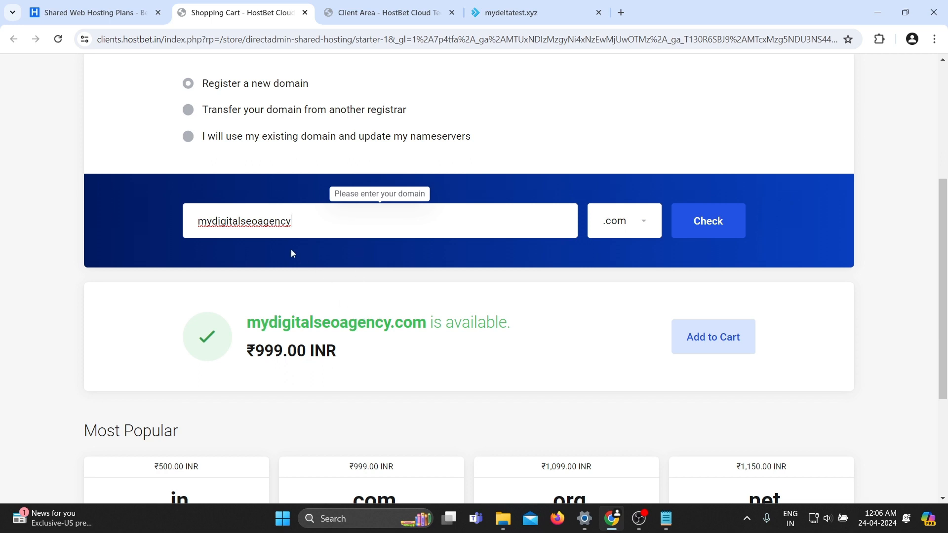
double_click(266, 224)
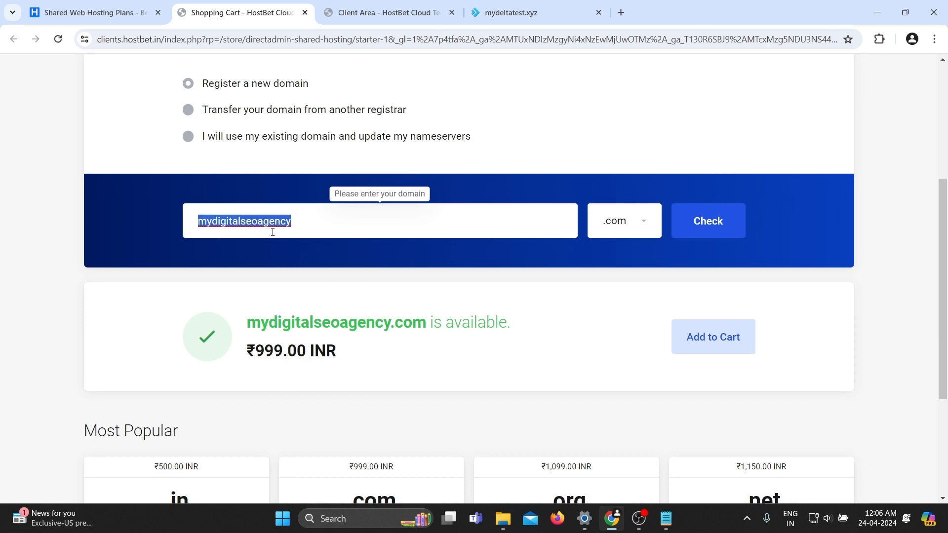
click(385, 353)
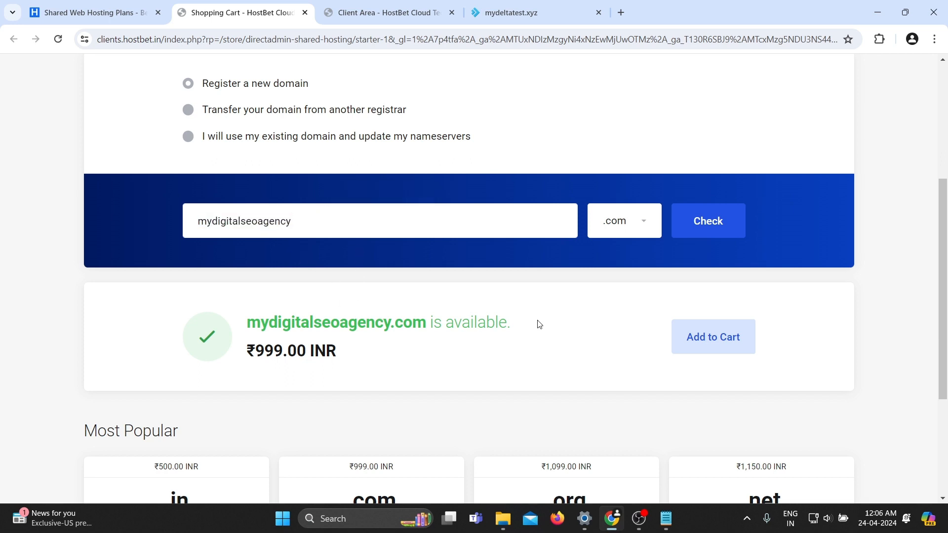
click(721, 344)
click(781, 477)
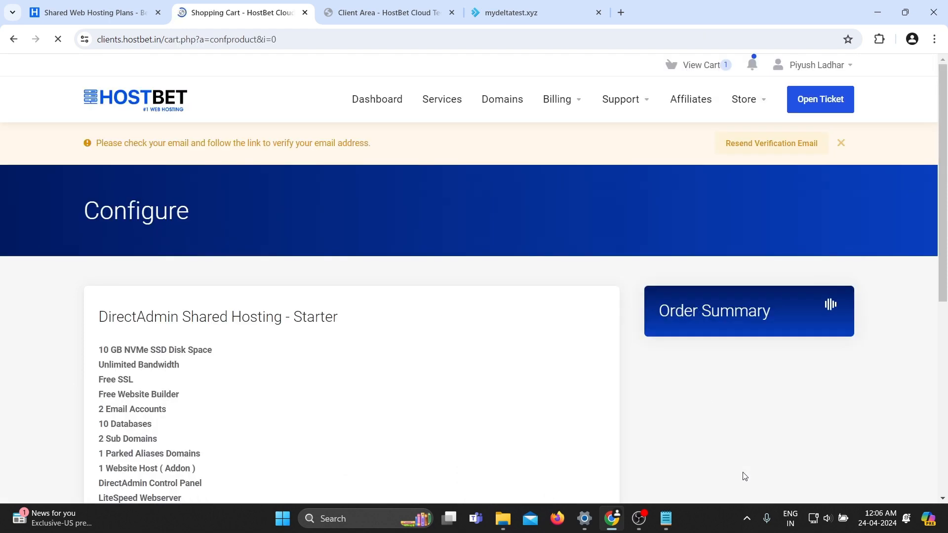
Choose the Annually billing cycle for the Starter hosting and continue.
scroll(703, 371, down, 2)
scroll(511, 340, down, 3)
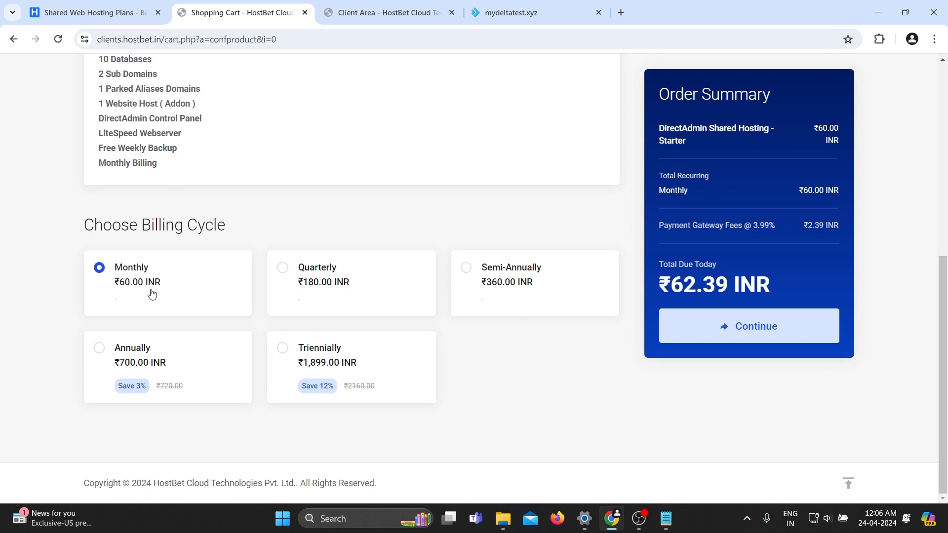
double_click(138, 363)
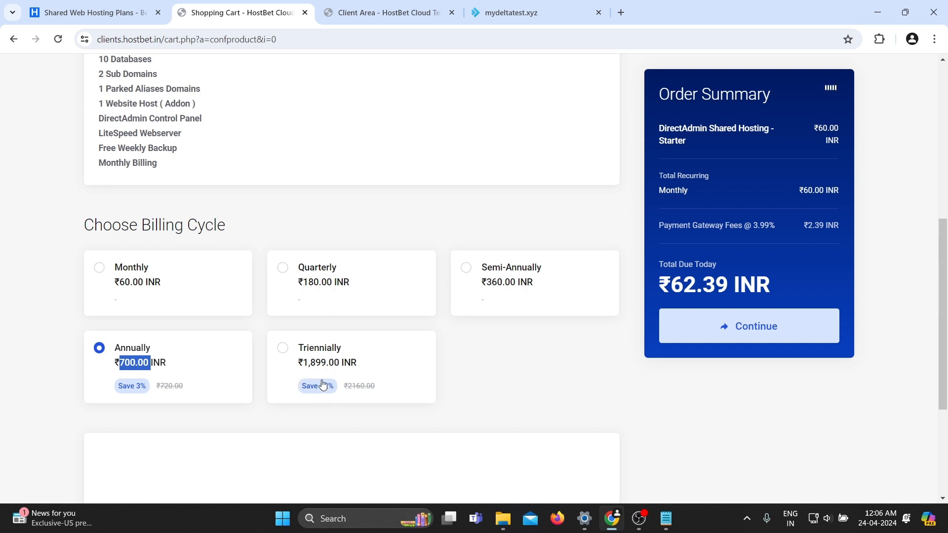
click(142, 426)
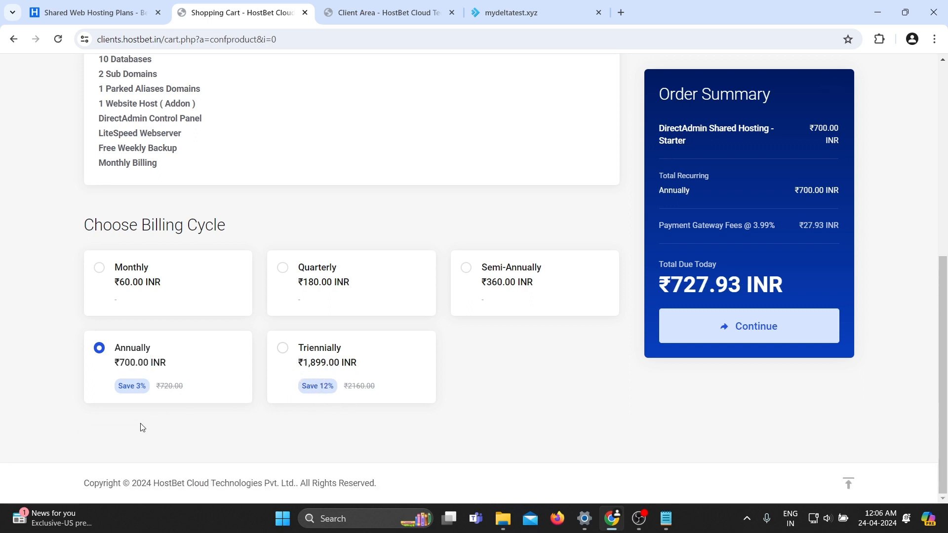
click(707, 342)
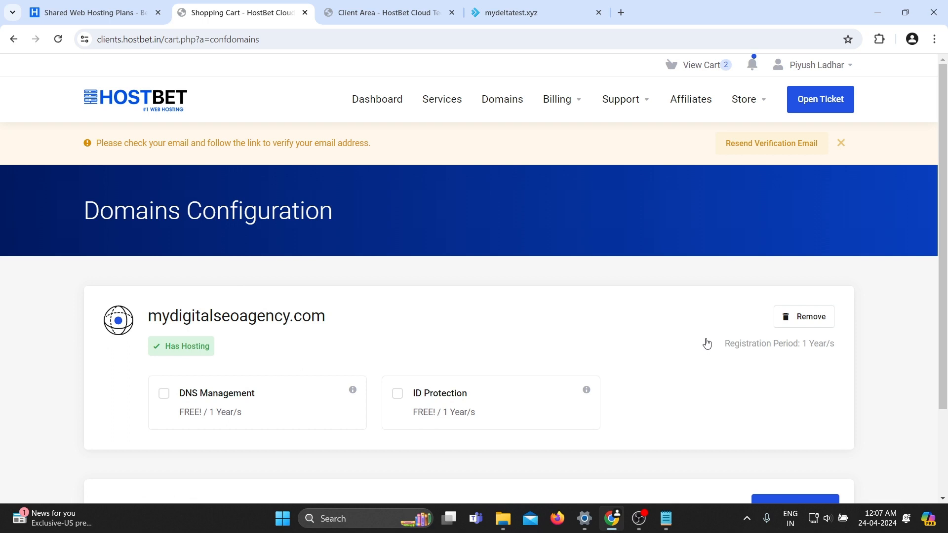
Enable free DNS Management for the domain and continue to checkout.
click(178, 412)
scroll(178, 411, down, 2)
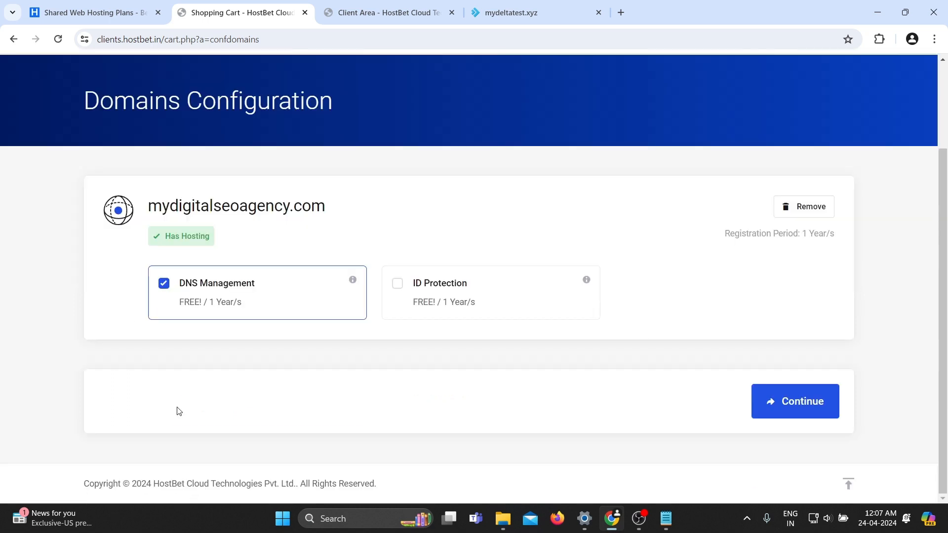
click(767, 402)
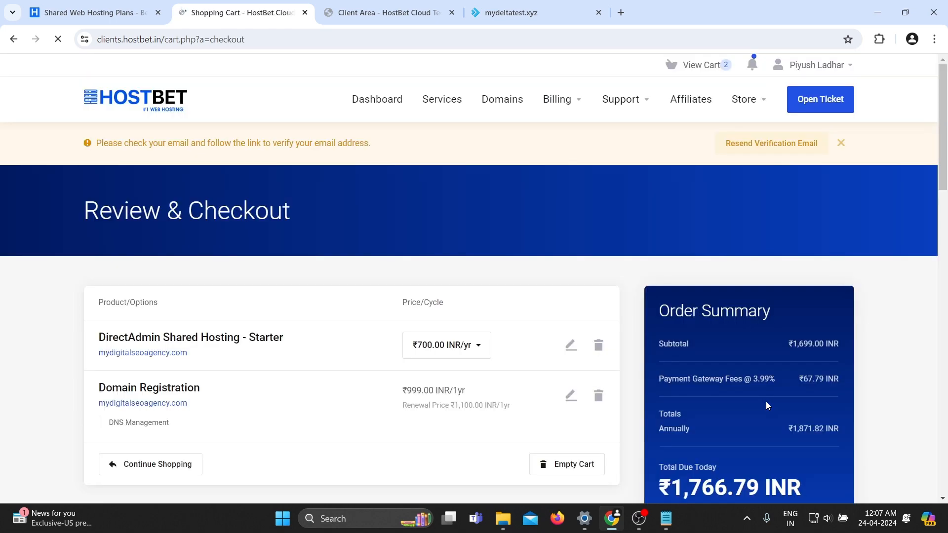
Review the checkout details and agree to the Terms of Service.
scroll(766, 401, down, 3)
scroll(766, 402, down, 8)
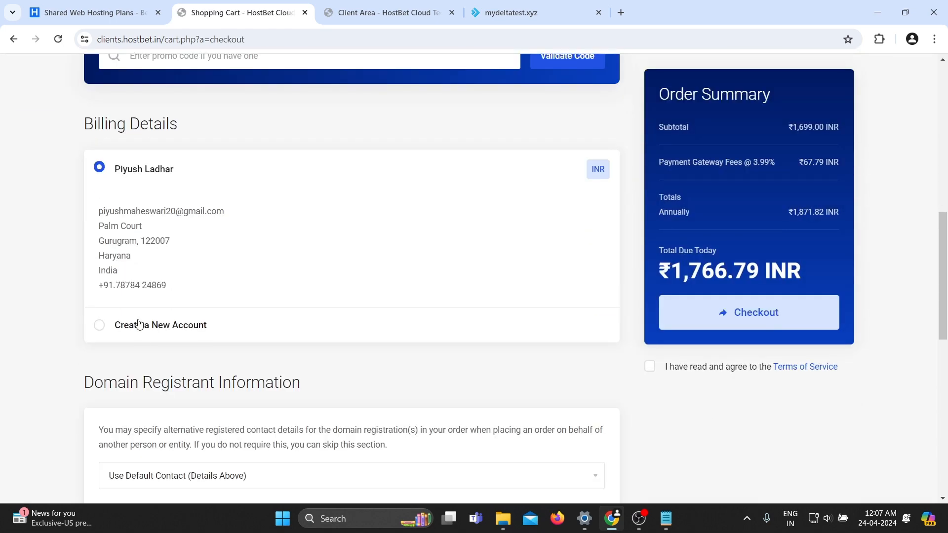
scroll(139, 325, down, 2)
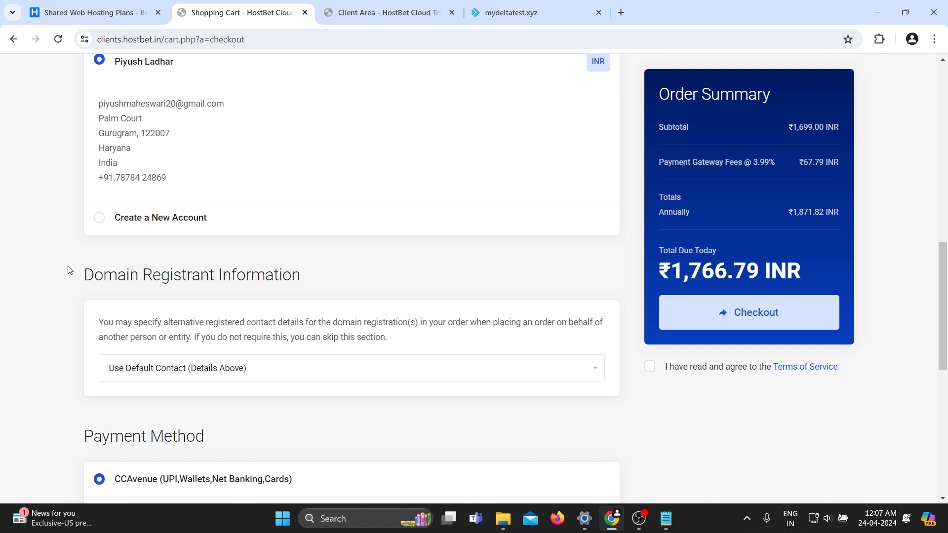
scroll(69, 269, up, 2)
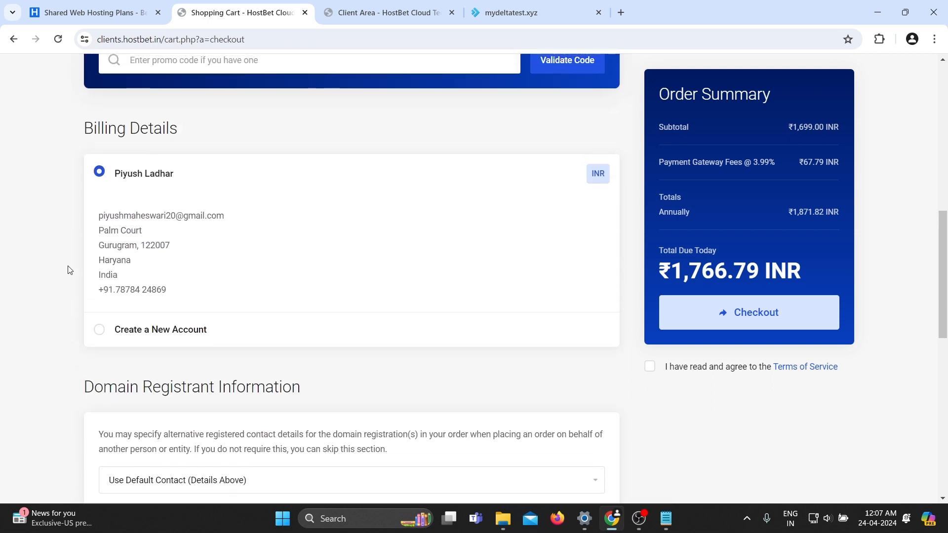
scroll(44, 331, down, 2)
scroll(44, 333, down, 1)
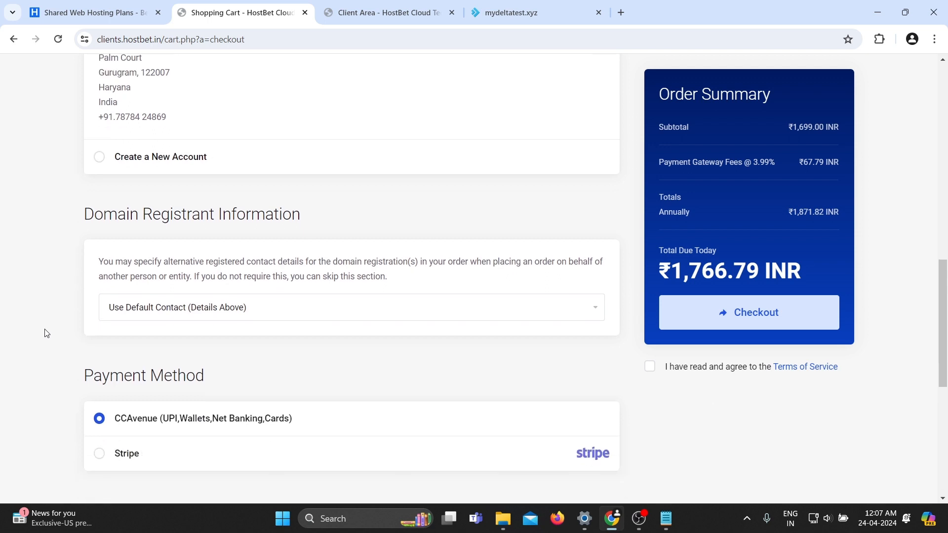
scroll(44, 333, down, 7)
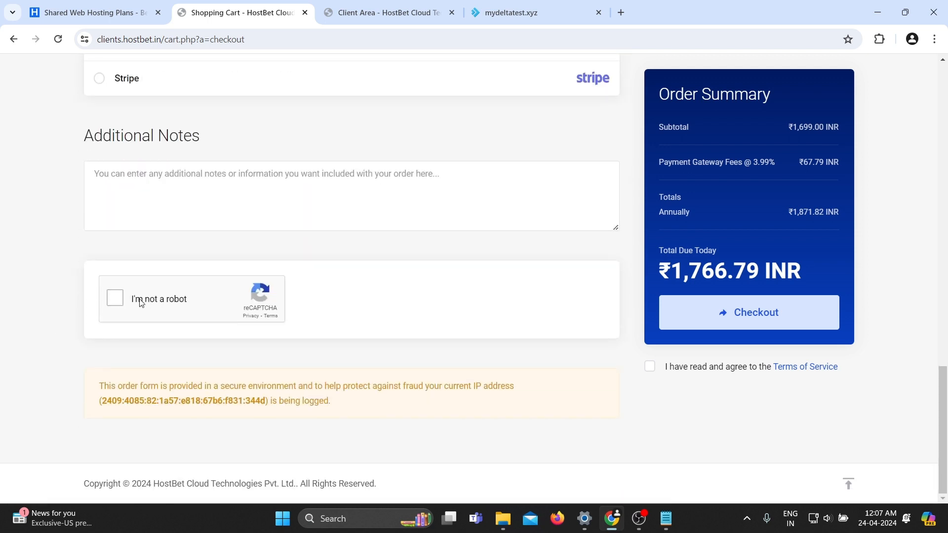
click(669, 369)
scroll(677, 429, up, 1)
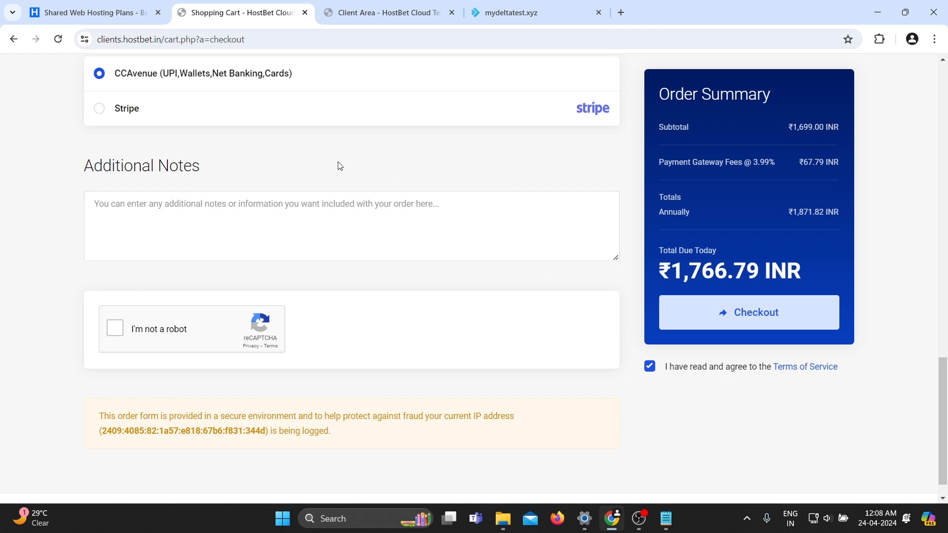
Open the existing mydeltatest.xyz hosting service from the client area and log in to its DirectAdmin panel.
click(493, 14)
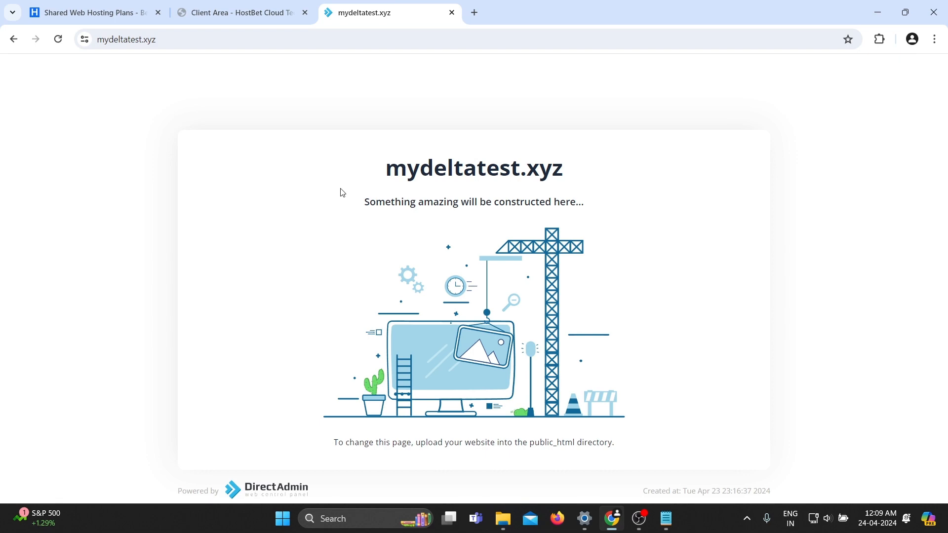
click(237, 12)
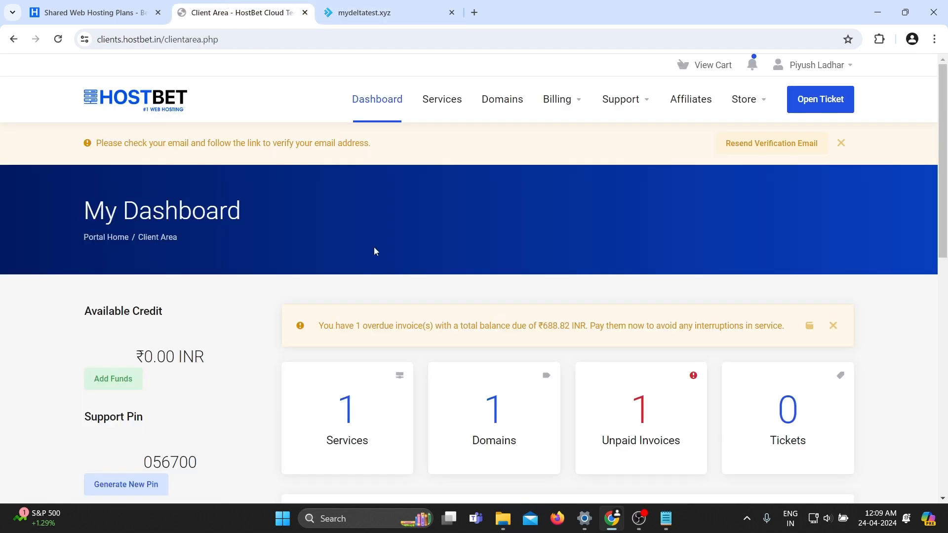
scroll(379, 254, down, 3)
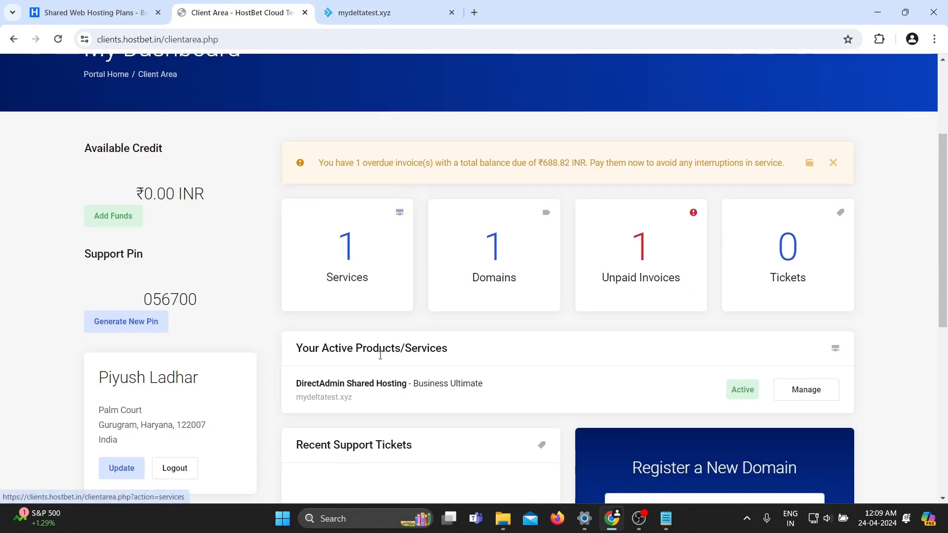
click(358, 392)
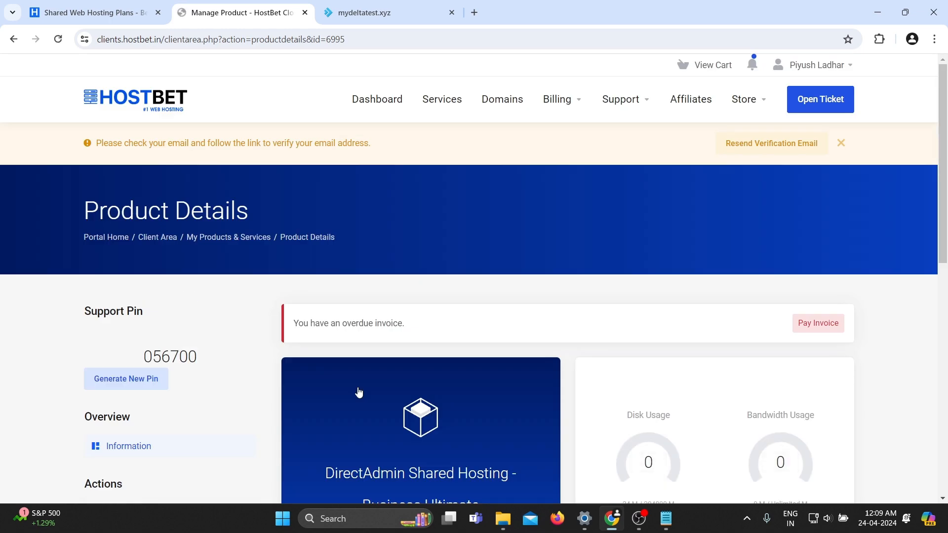
scroll(358, 395, down, 5)
scroll(384, 423, down, 3)
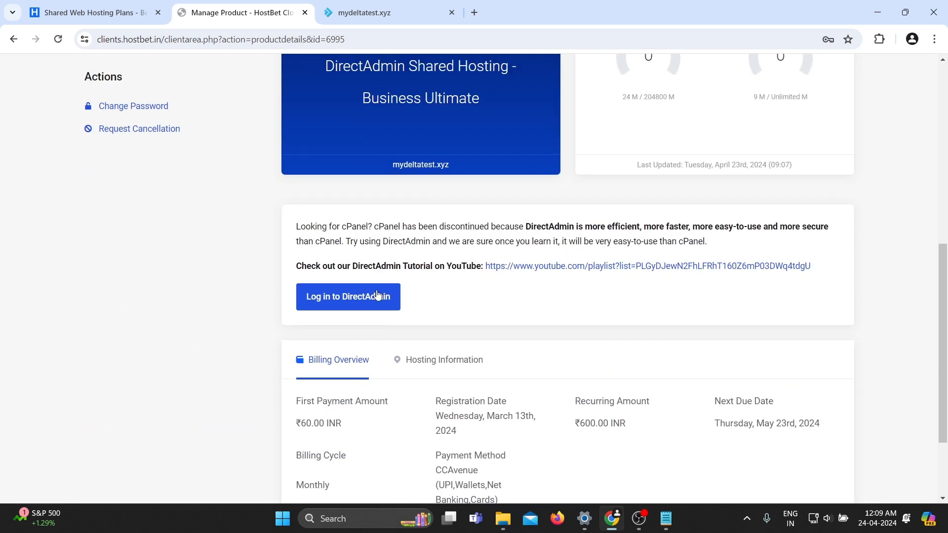
click(344, 304)
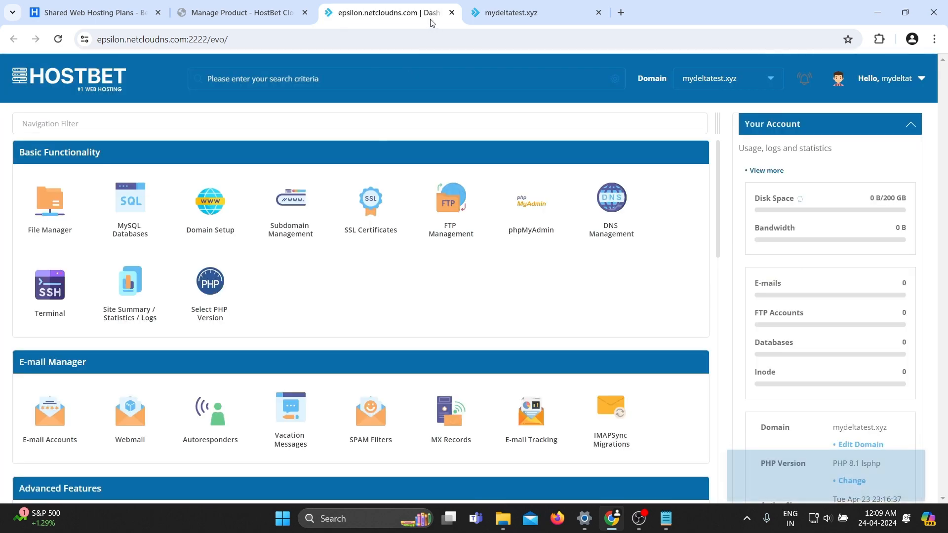
Permanently delete index.html from the domain's public_html folder in File Manager, with To Trash turned off.
click(494, 5)
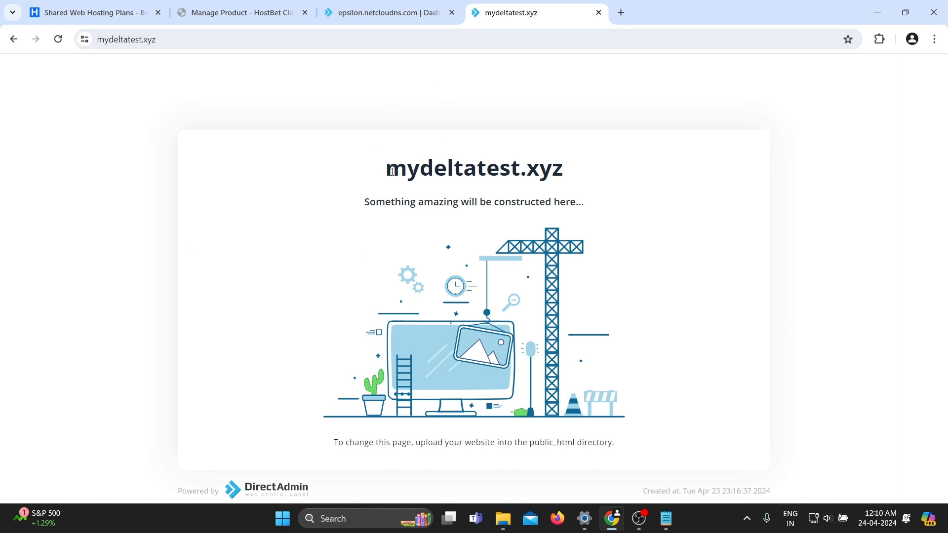
click(387, 19)
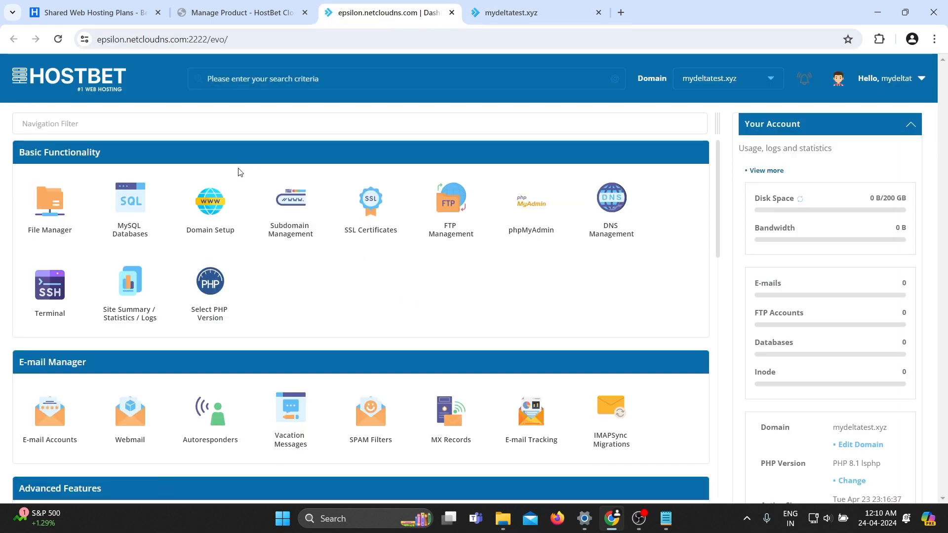
click(44, 218)
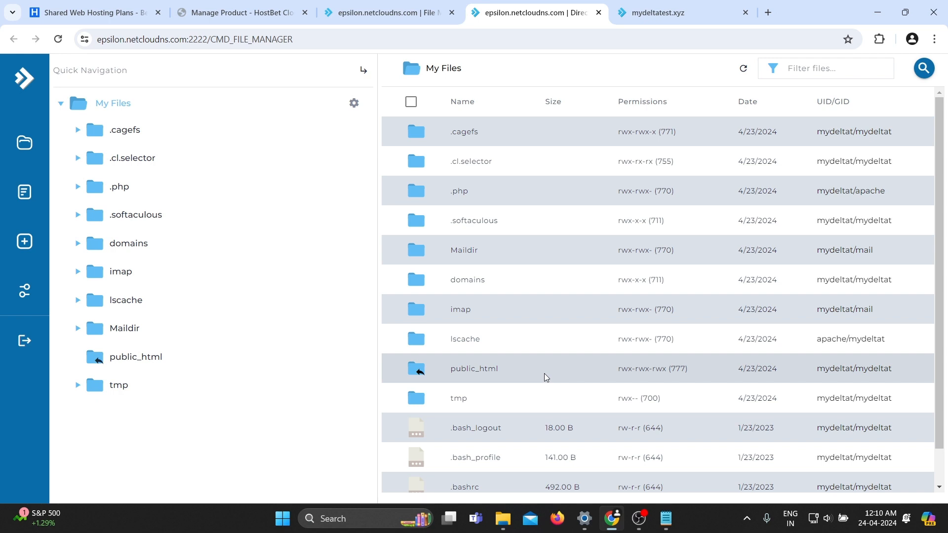
double_click(514, 375)
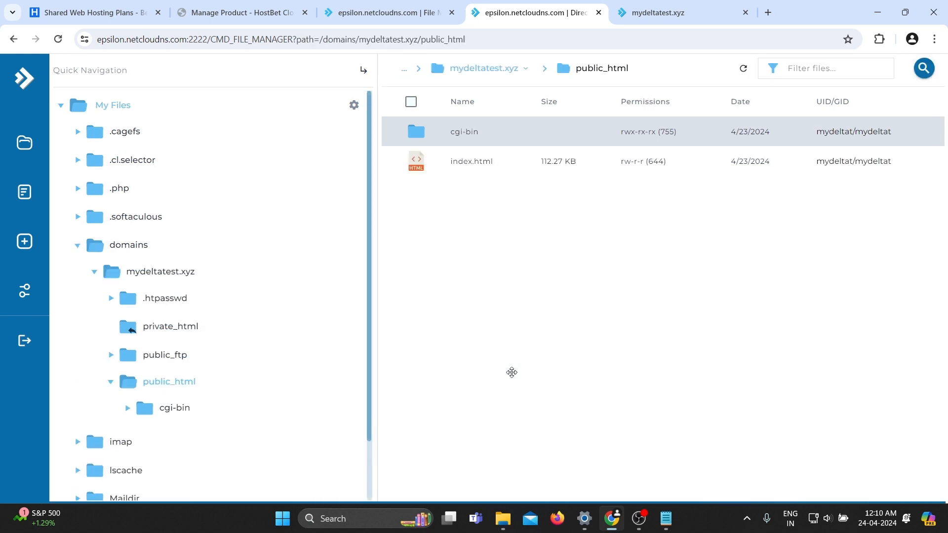
right_click(496, 170)
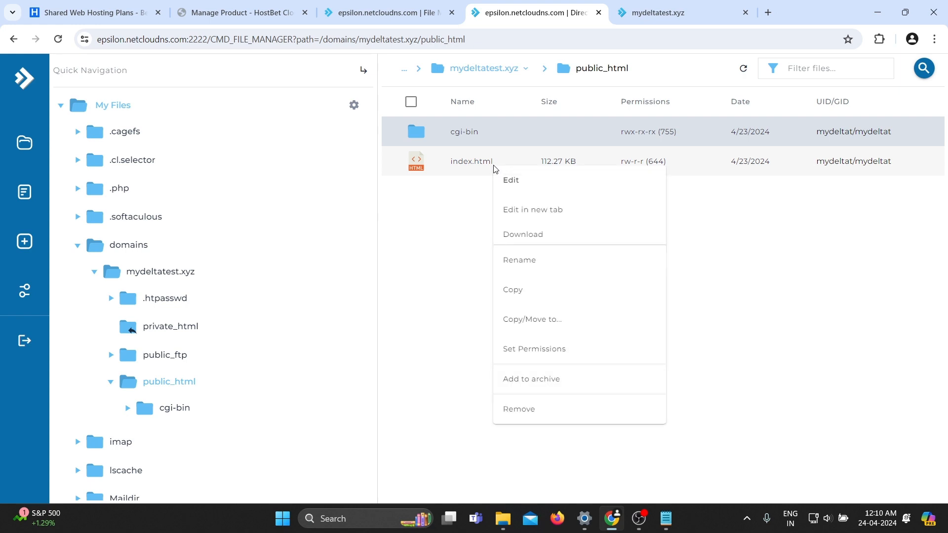
click(550, 410)
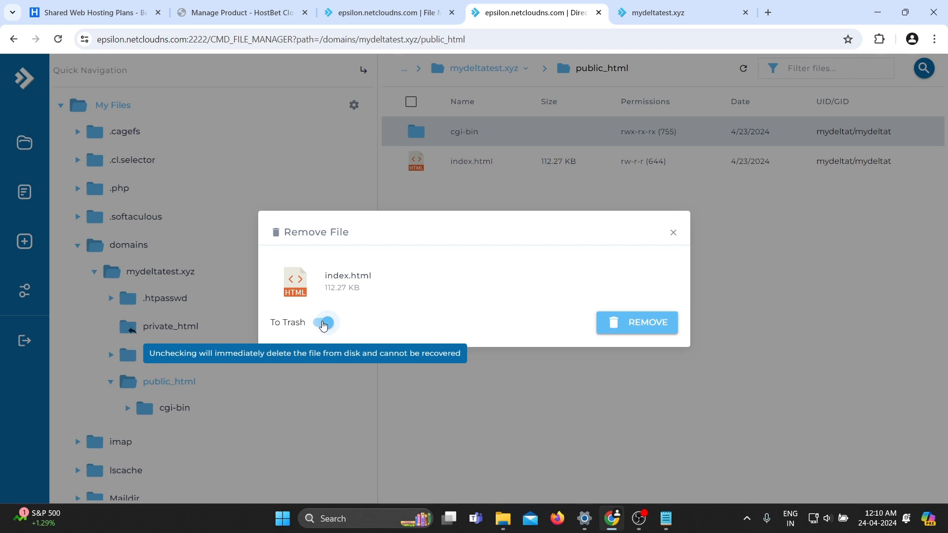
click(324, 325)
click(654, 334)
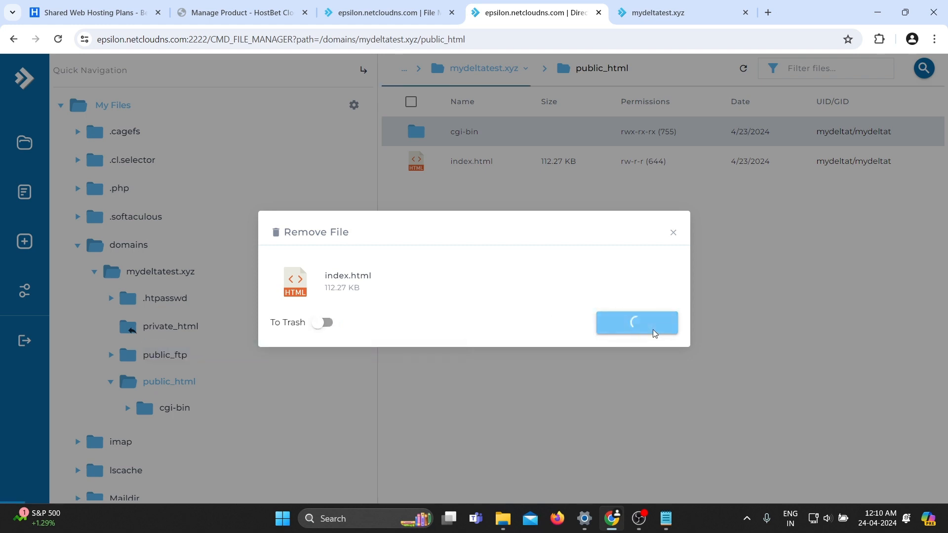
Reload the mydeltatest.xyz site to check what it now shows.
click(666, 4)
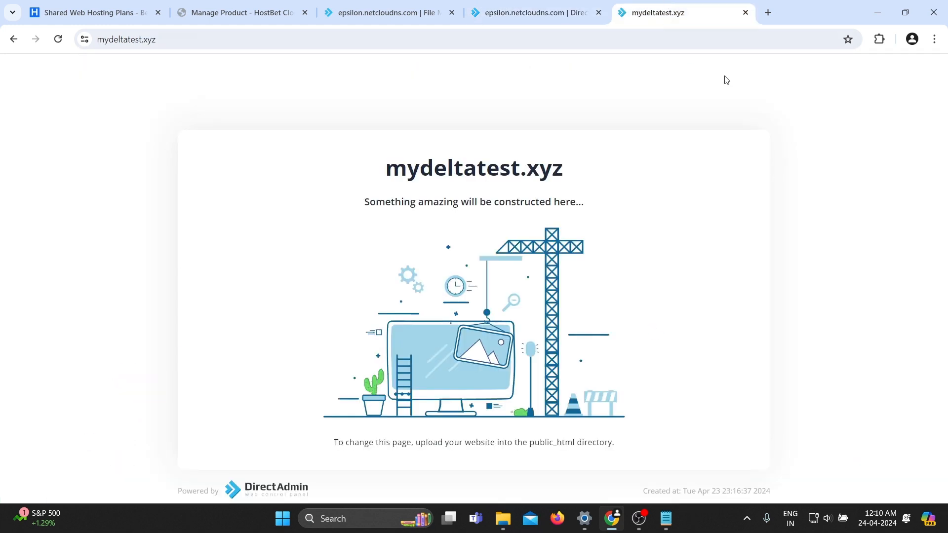
key(F5)
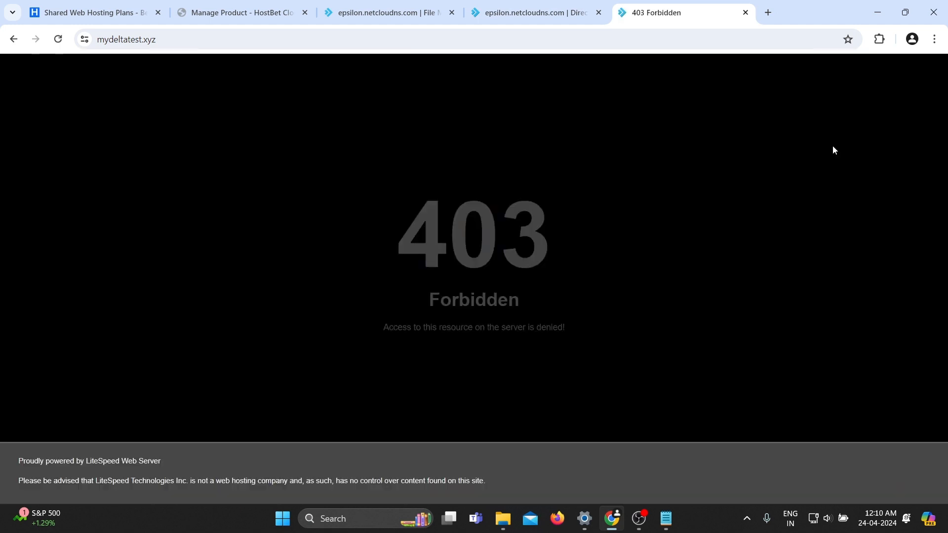
drag(400, 229, 554, 250)
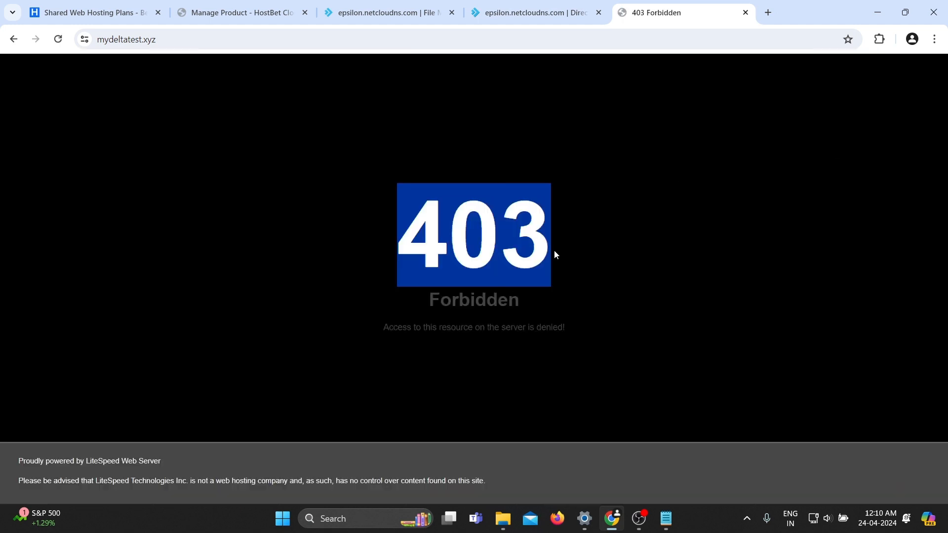
click(628, 300)
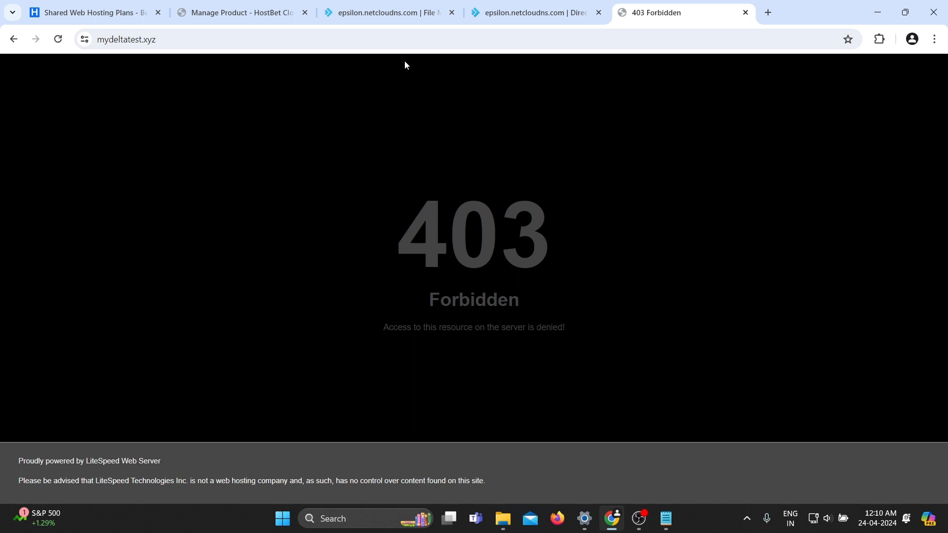
Find the HostBet Website Builder in the panel and start creating a new site.
click(370, 10)
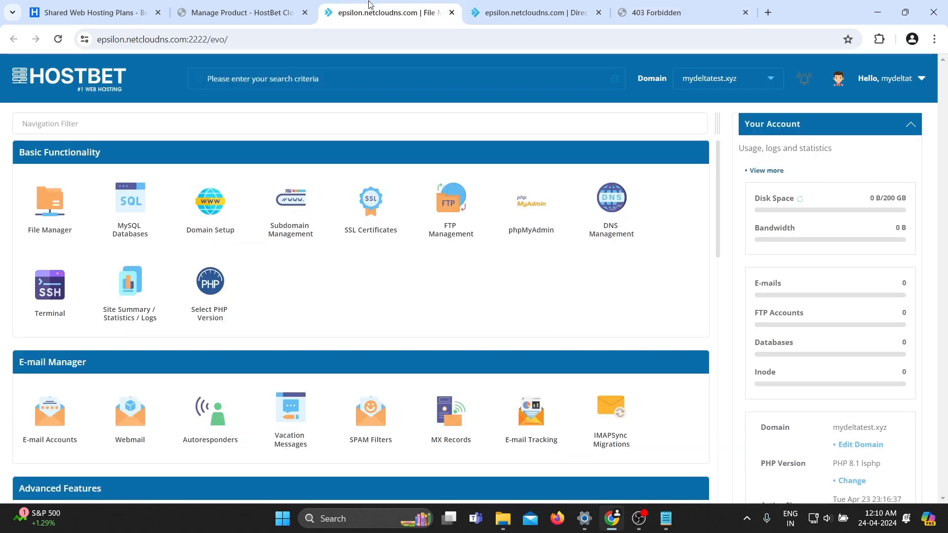
click(215, 122)
text(Hostbet)
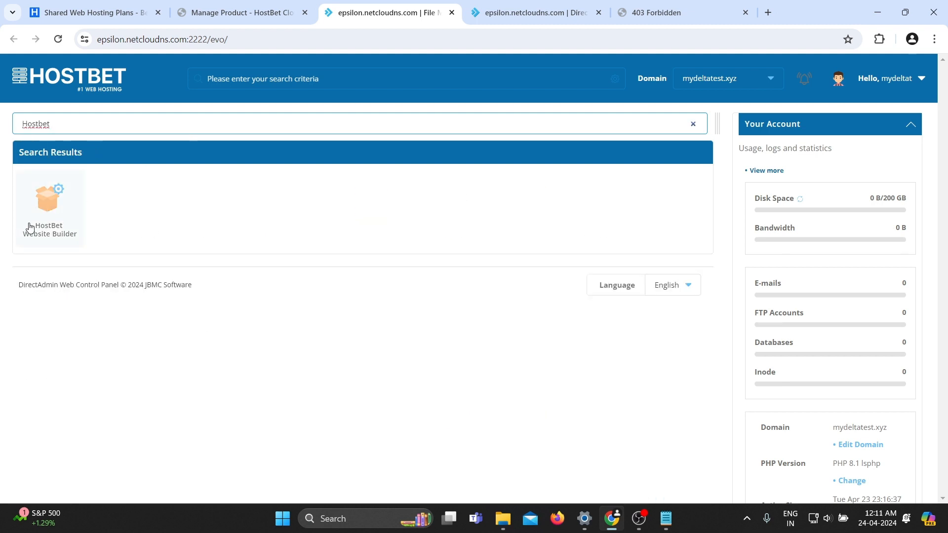
click(49, 217)
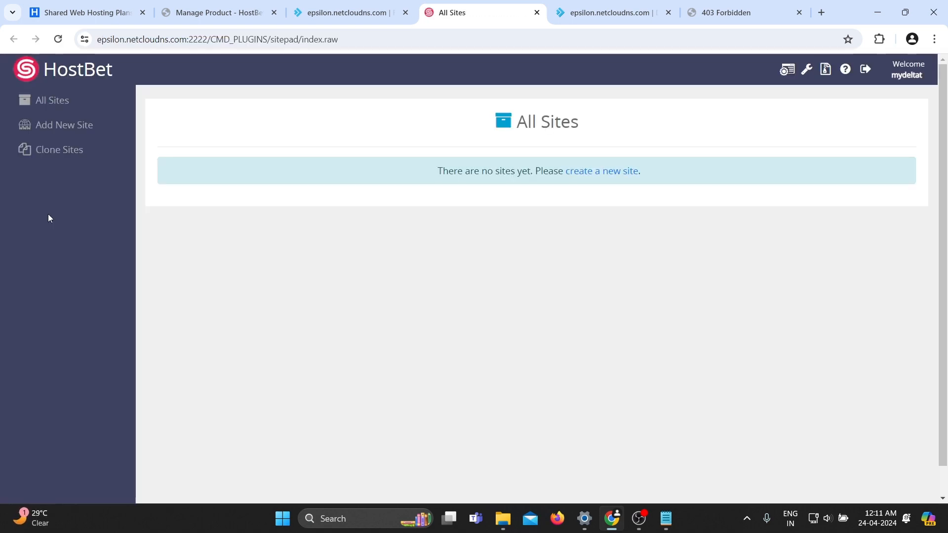
click(592, 176)
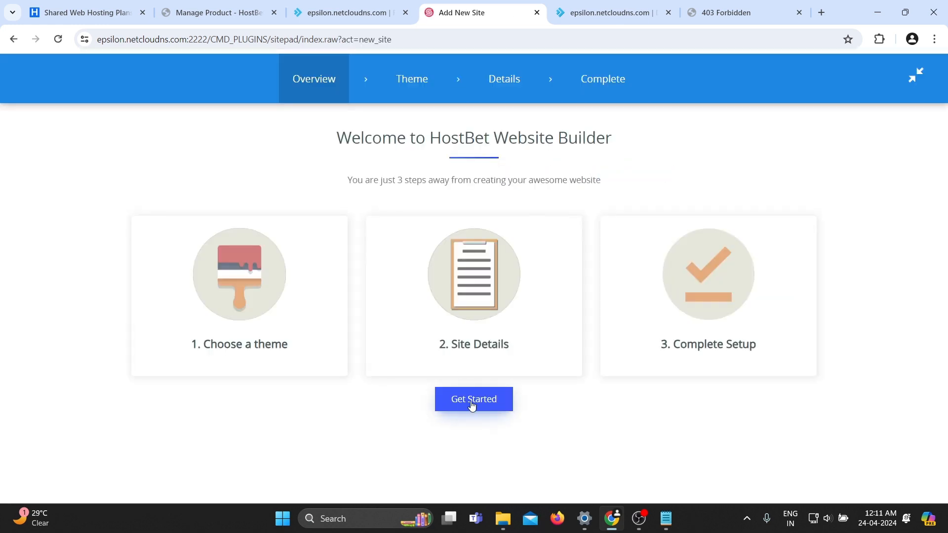
click(468, 407)
mouse_move(282, 242)
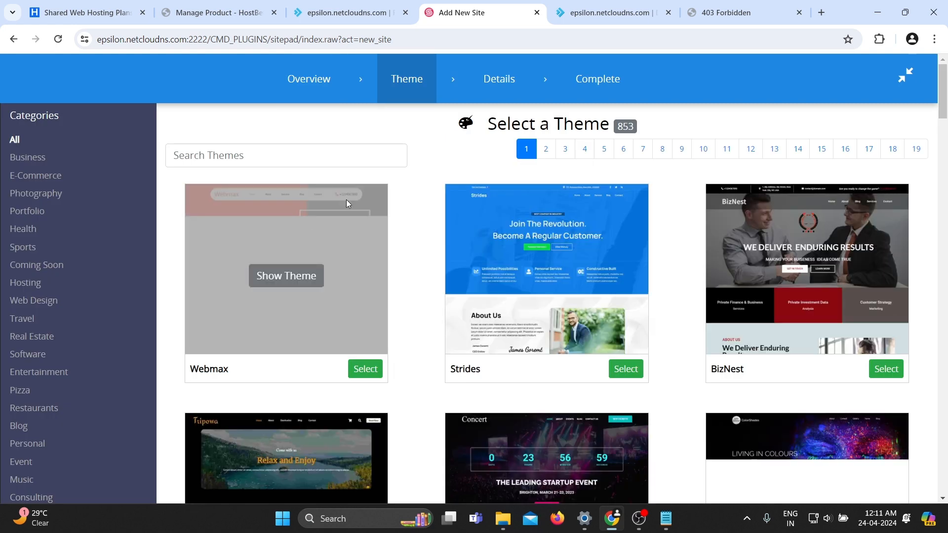
double_click(625, 126)
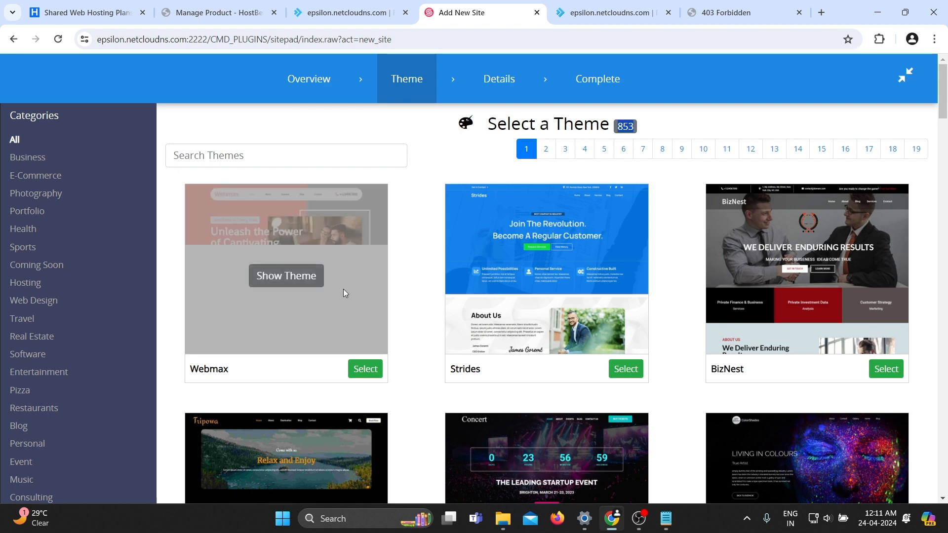
mouse_move(522, 233)
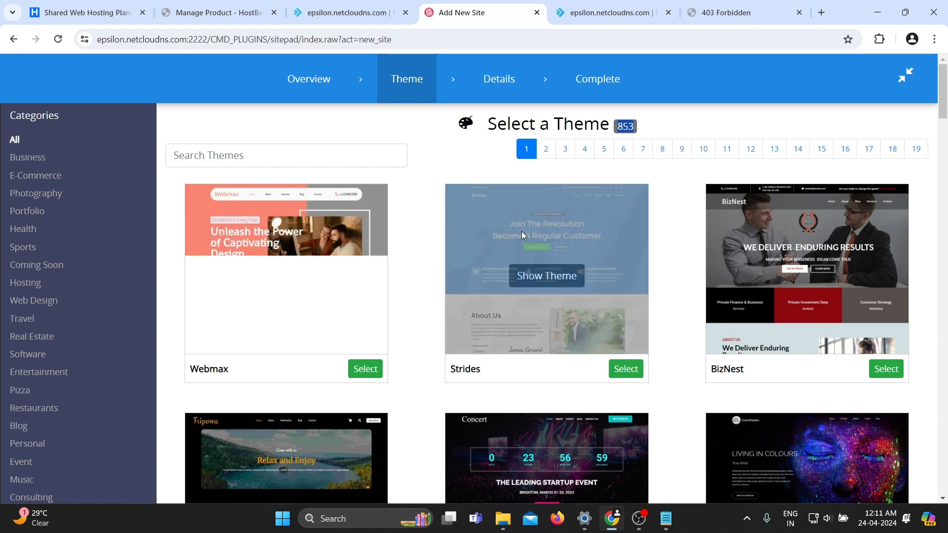
click(471, 144)
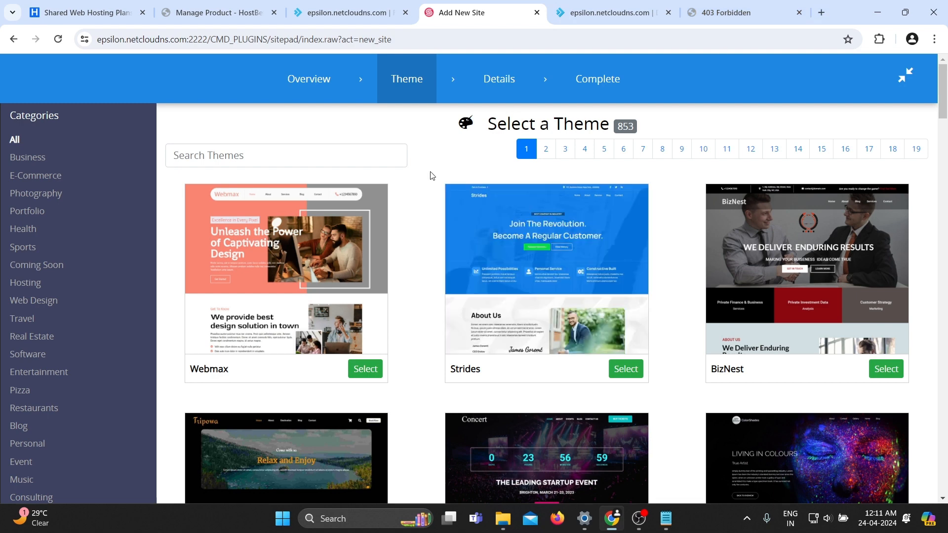
Open sitepad.com in a new tab and browse its Themes page.
click(822, 19)
text(sitepad.)
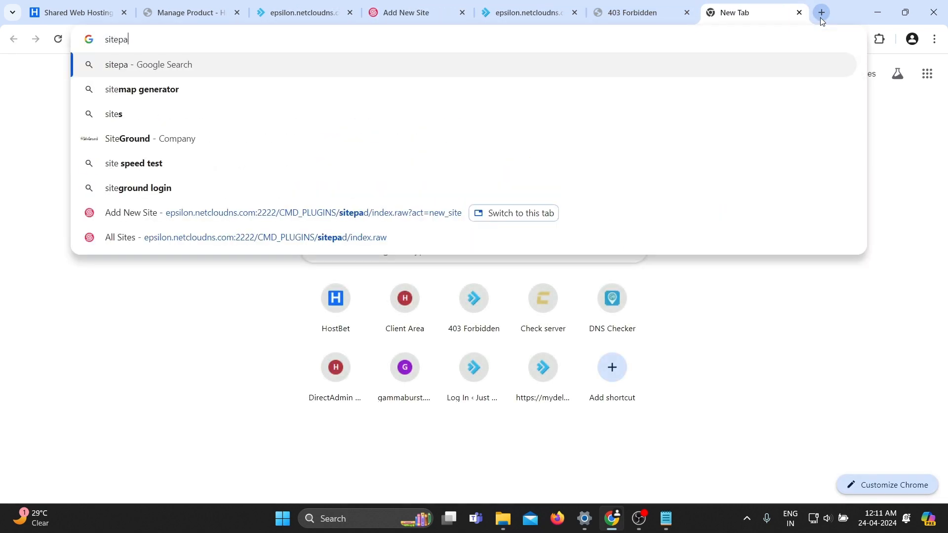
text(com)
key(Return)
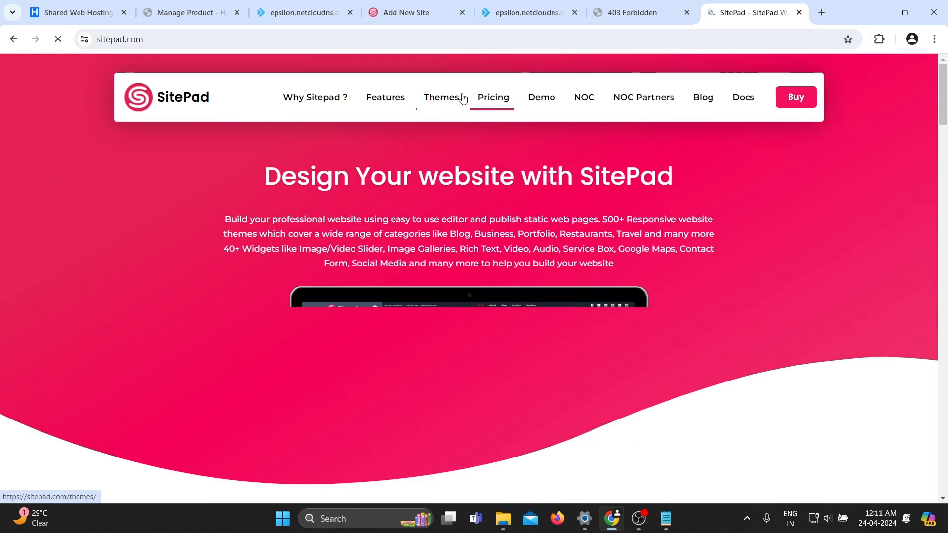
click(444, 100)
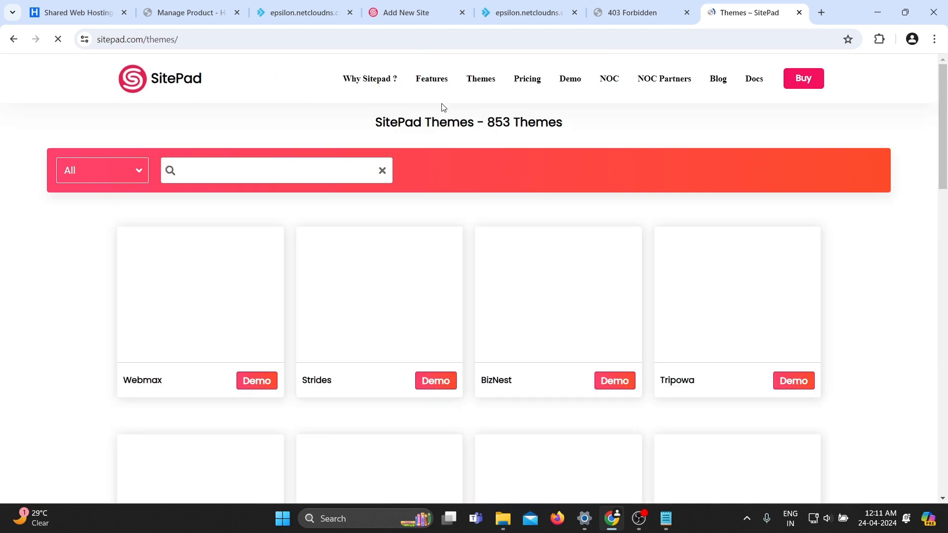
scroll(111, 277, down, 1)
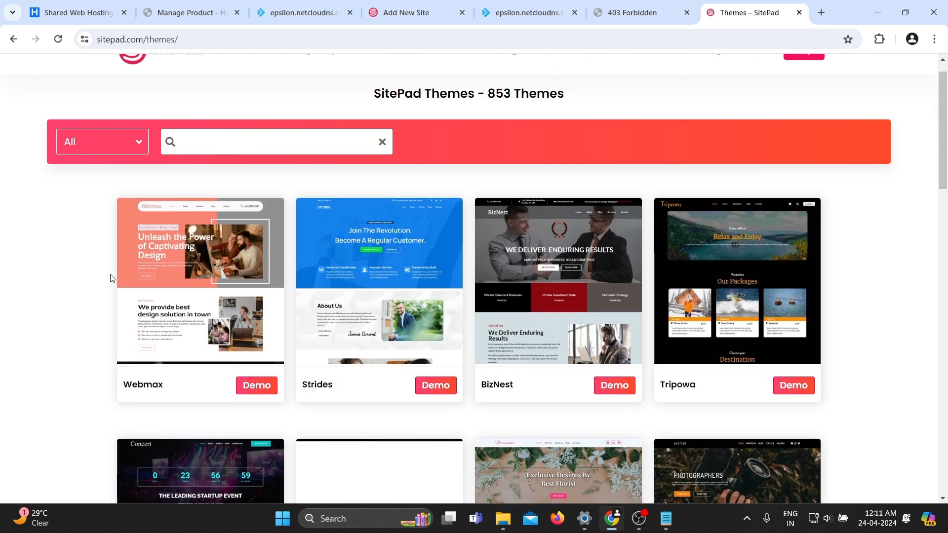
Preview the Webmax theme demo, return to the SitePad themes page and browse the theme list.
click(256, 359)
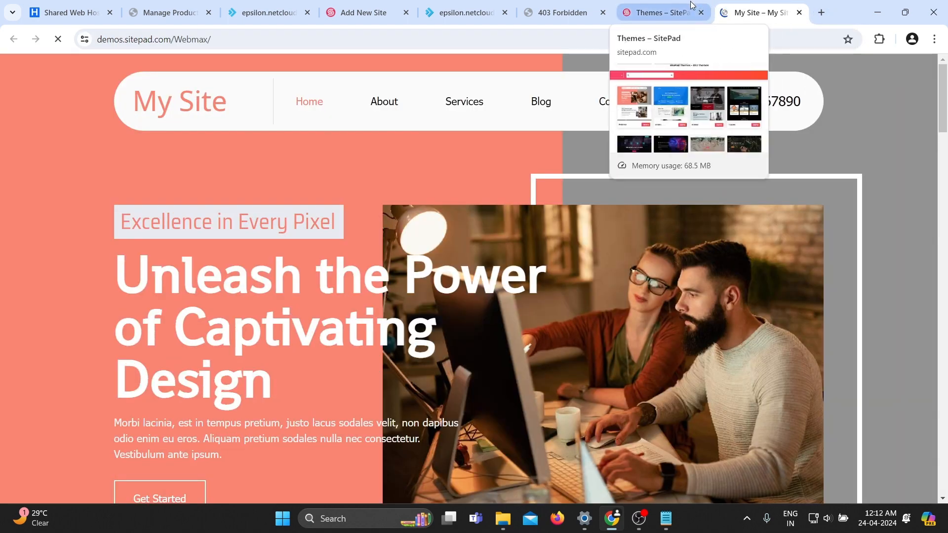
click(662, 12)
click(88, 108)
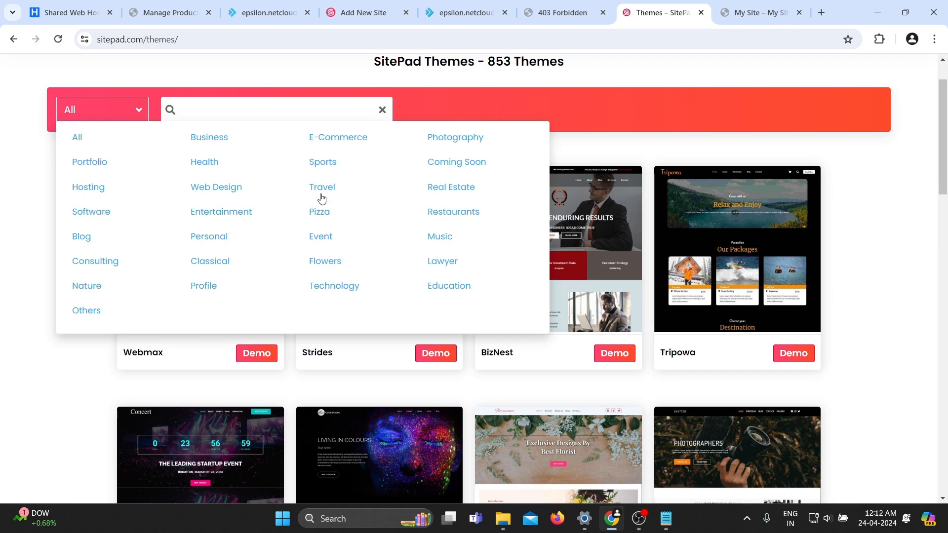
scroll(36, 215, down, 5)
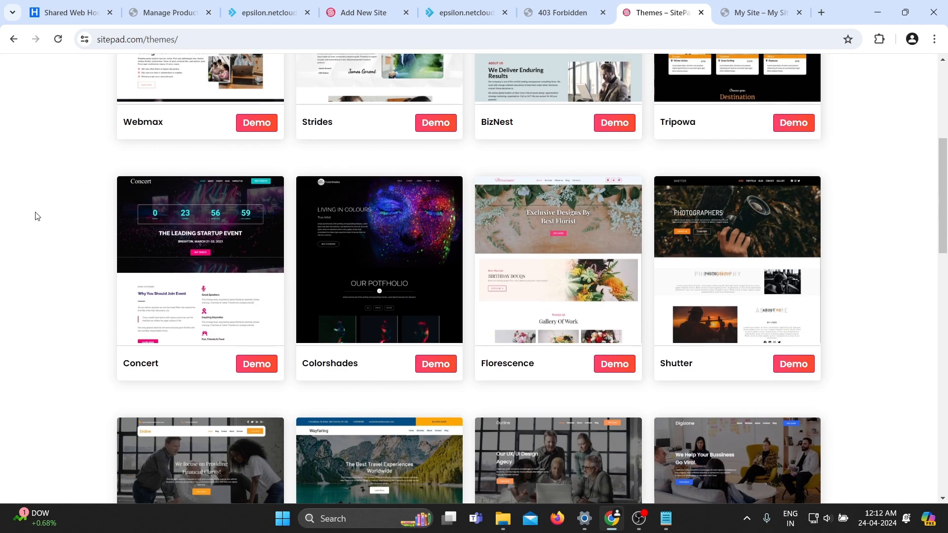
scroll(36, 215, up, 2)
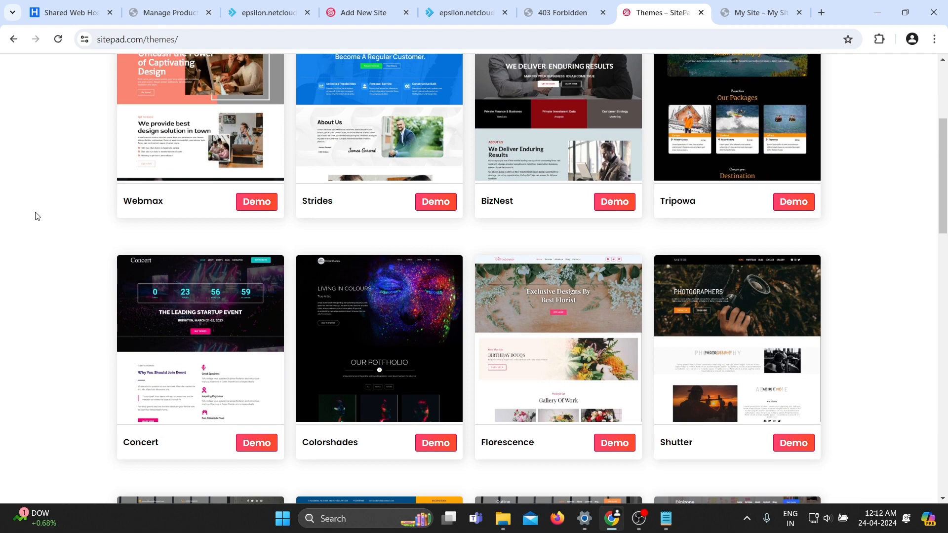
scroll(35, 216, up, 3)
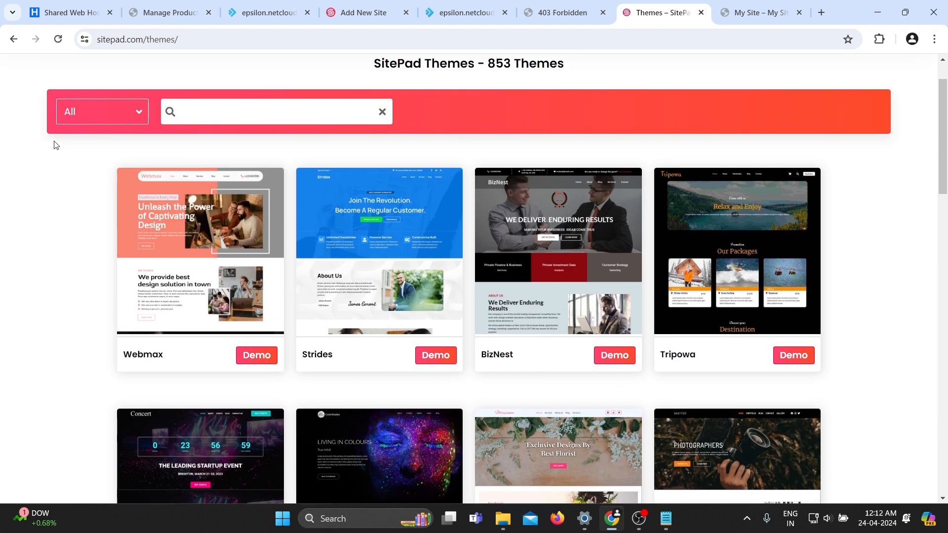
Filter the themes by the Business category, open the Businecio theme page and copy its name.
click(96, 104)
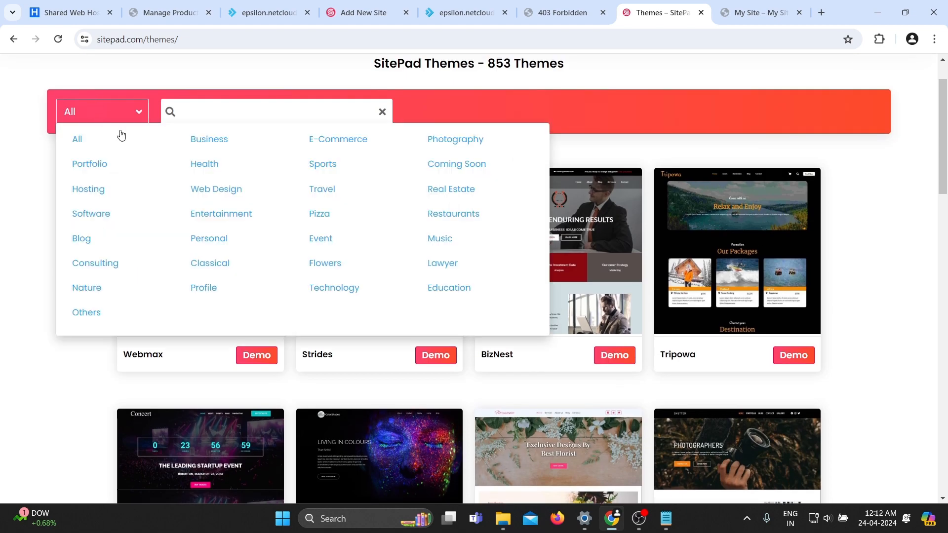
click(203, 139)
scroll(15, 319, down, 5)
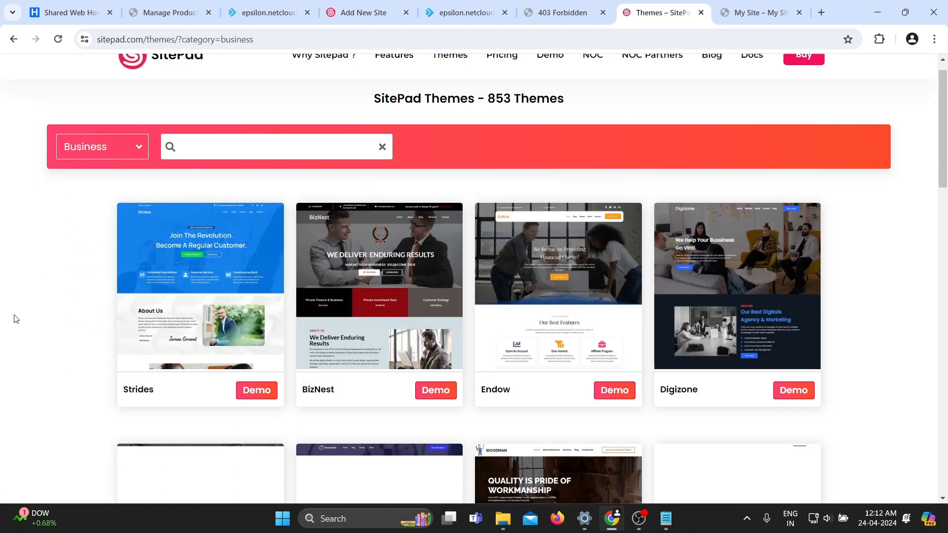
scroll(44, 332, down, 9)
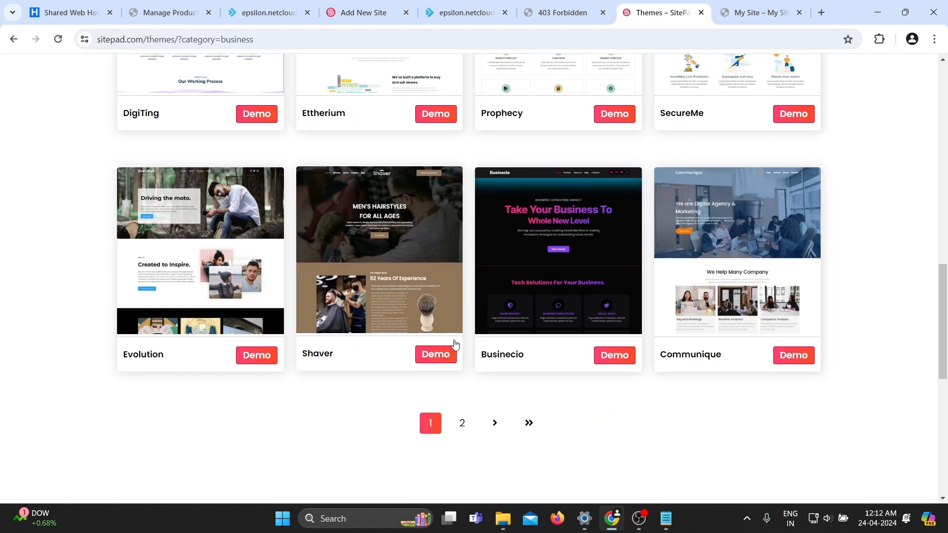
click(503, 355)
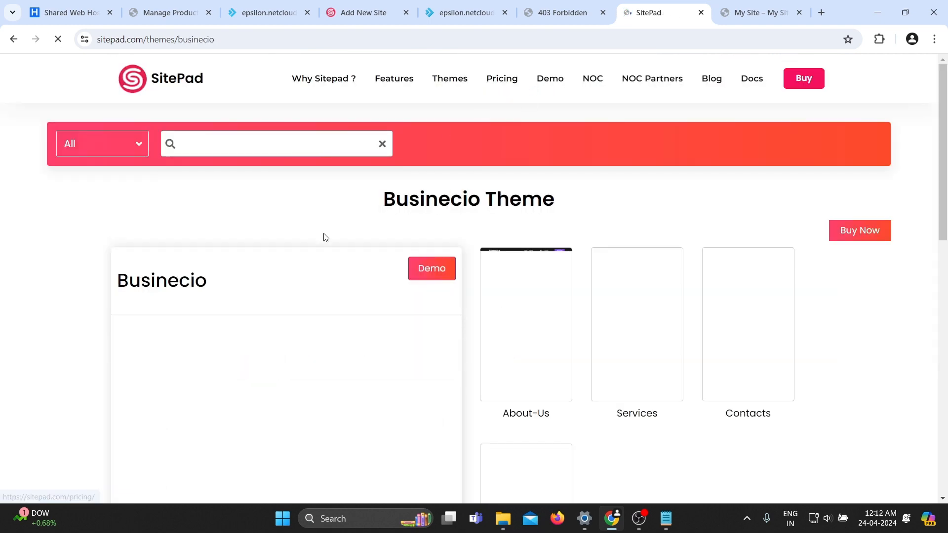
drag(478, 196, 383, 197)
key(ctrl+c)
Search the website builder's theme picker for Businecio and select that theme.
click(357, 9)
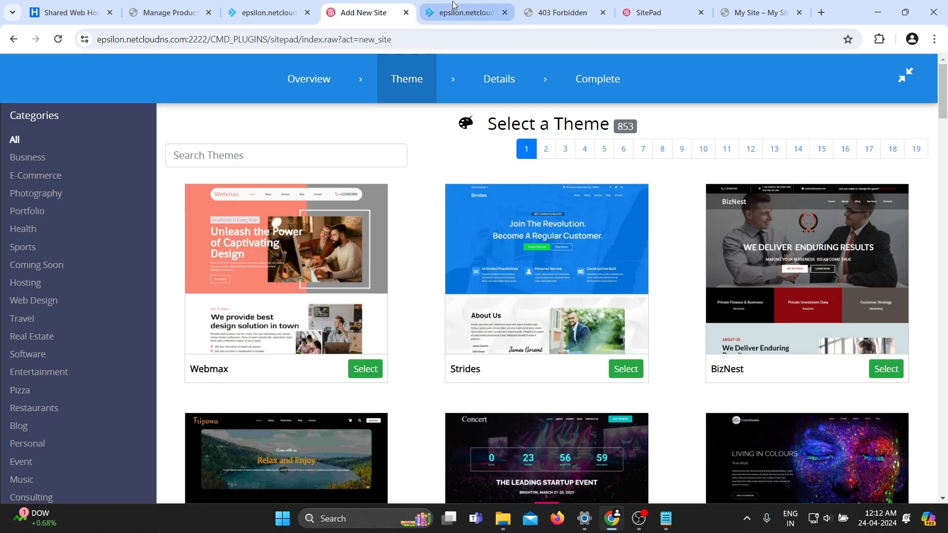
click(292, 154)
key(ctrl+v)
key(BackSpace)
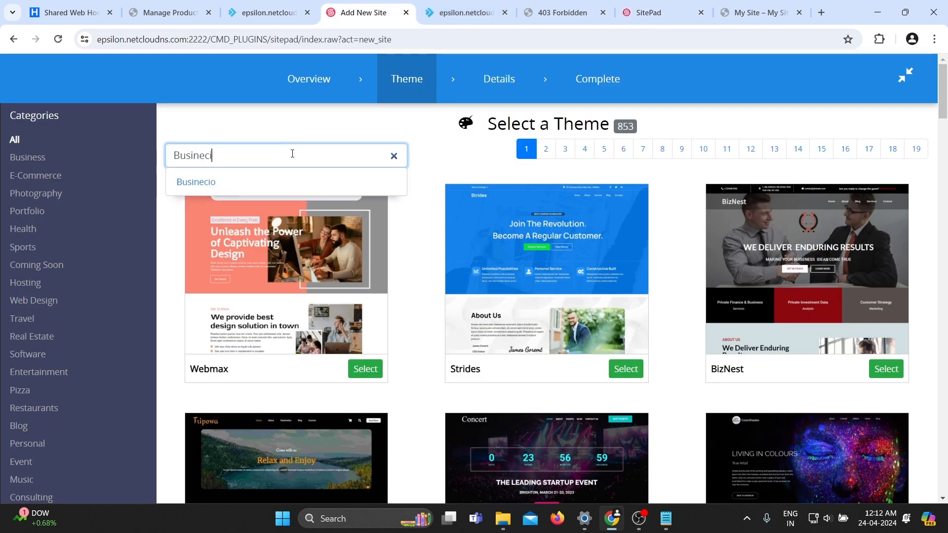
text(o)
click(201, 182)
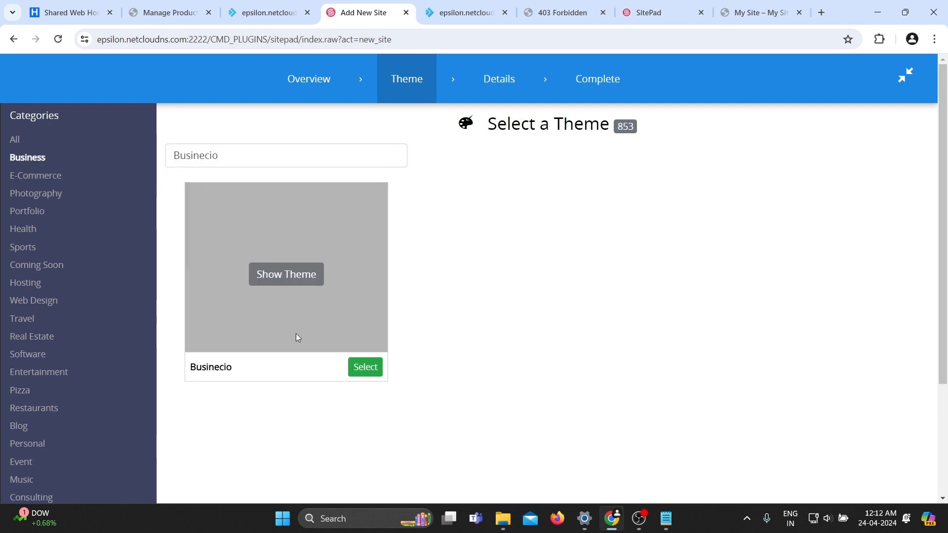
click(366, 366)
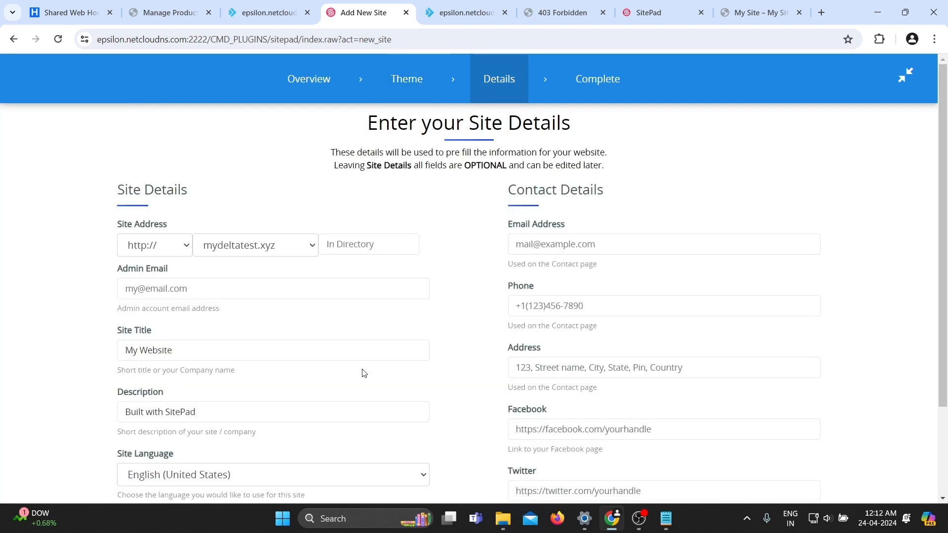
Examine the site address, directory and admin email fields on the site details form.
click(327, 240)
scroll(487, 236, down, 3)
scroll(487, 247, up, 3)
click(376, 240)
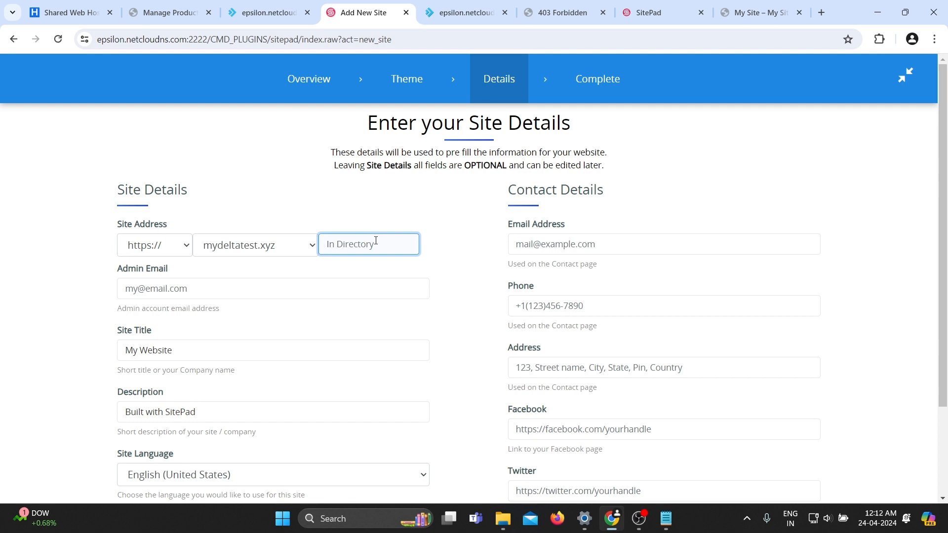
click(303, 213)
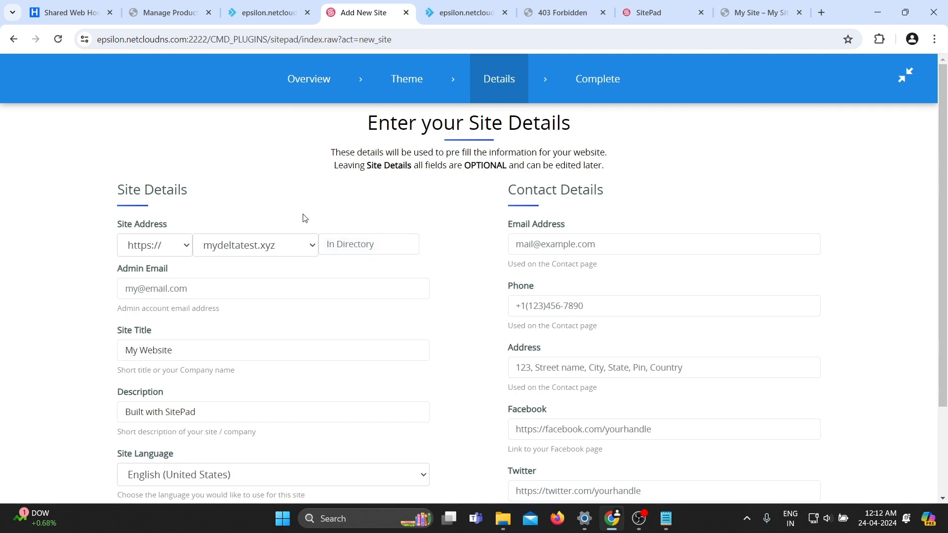
click(332, 243)
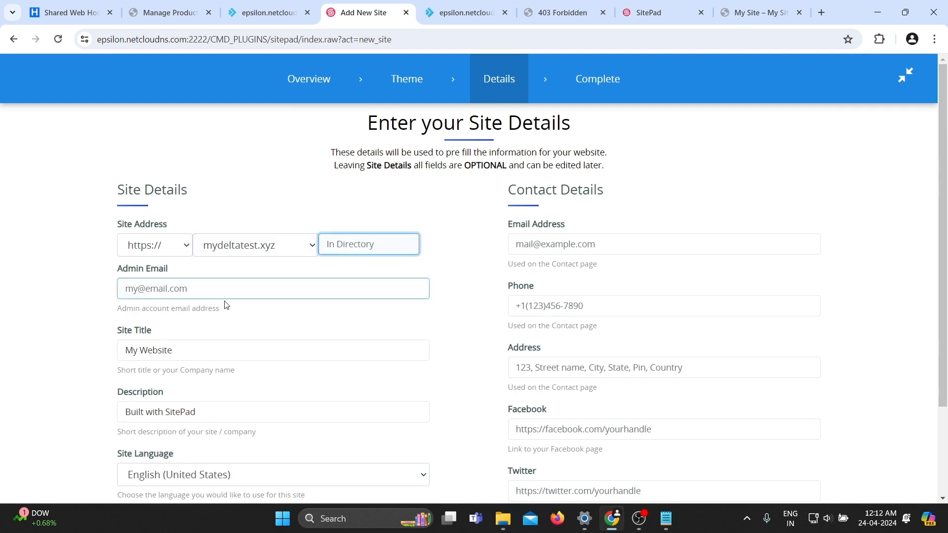
click(212, 289)
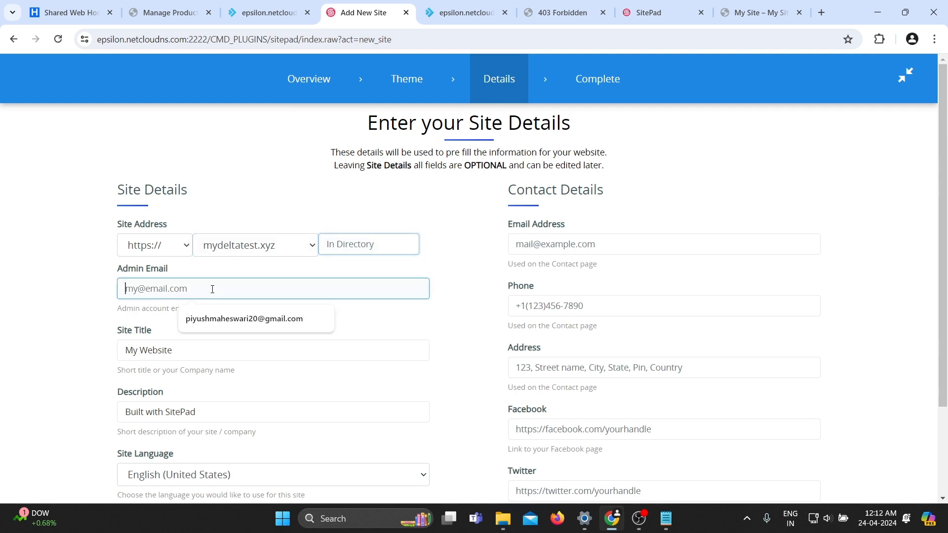
click(87, 298)
scroll(104, 318, down, 1)
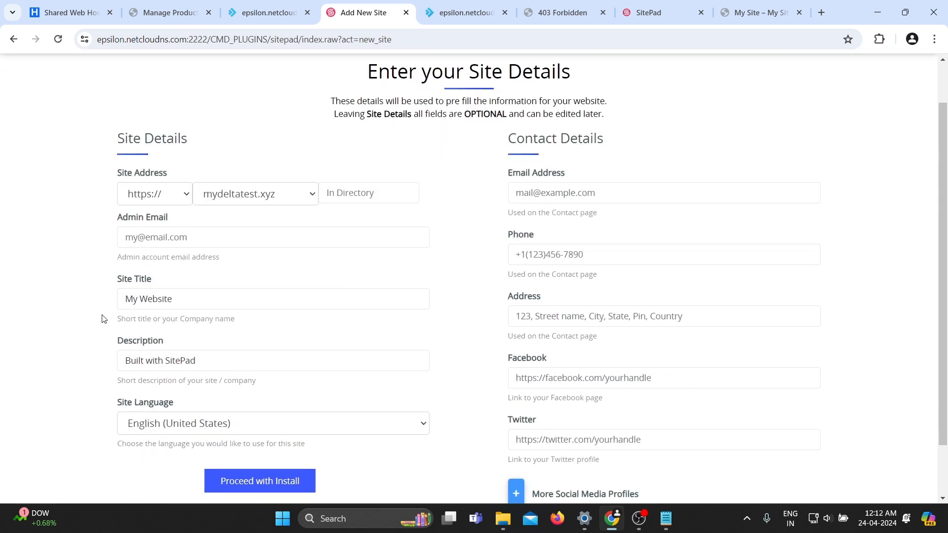
scroll(103, 318, up, 1)
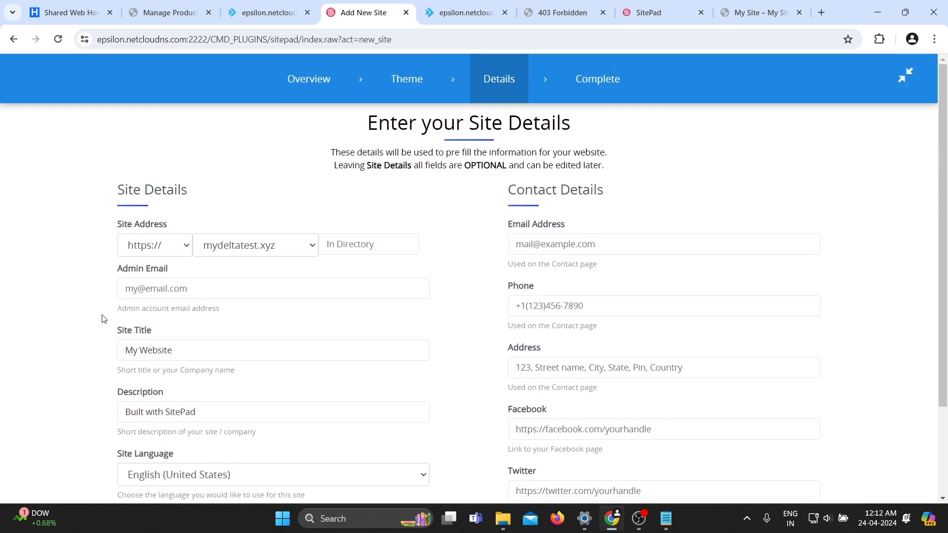
Set the site title to MyDeltaTest, checking the domain name in the site's tab.
click(179, 357)
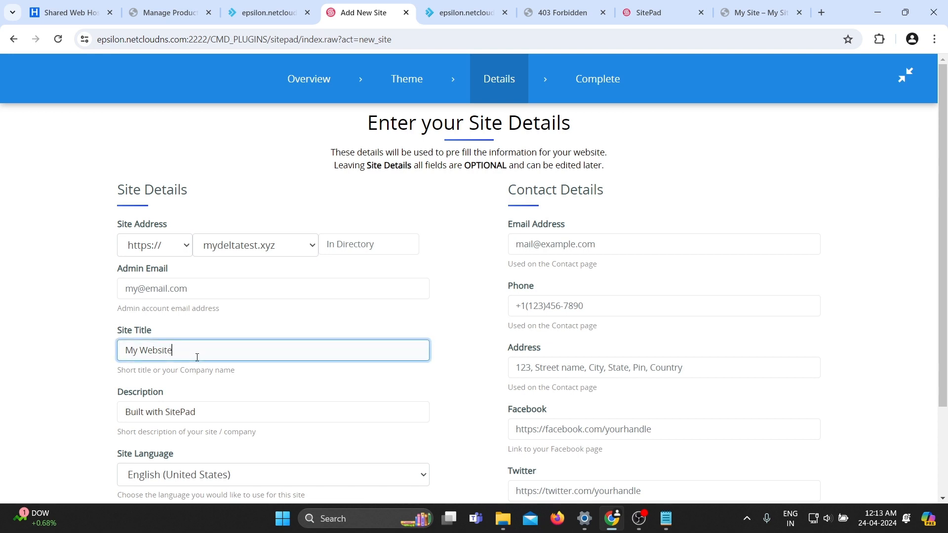
key(ctrl+a)
key(BackSpace)
click(555, 18)
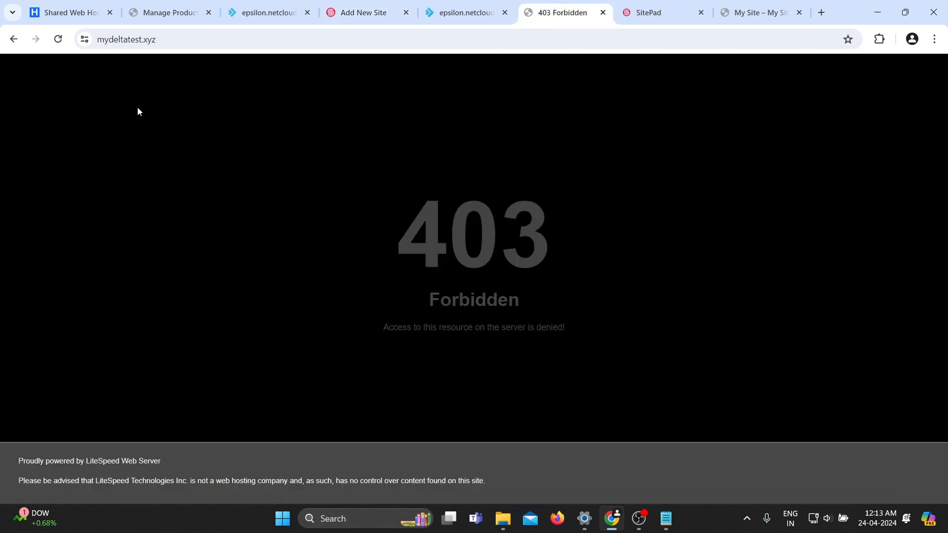
click(133, 40)
click(184, 183)
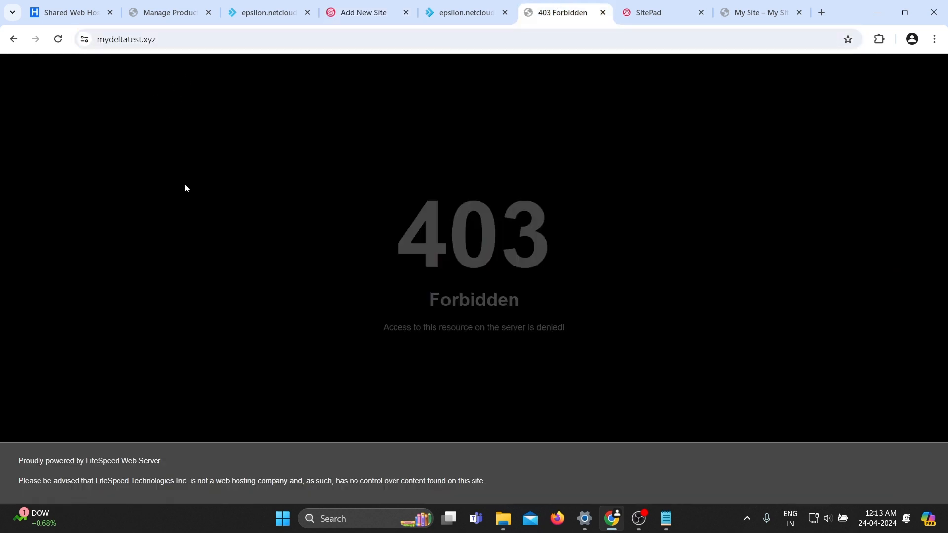
click(364, 12)
text(MyDeltaTest)
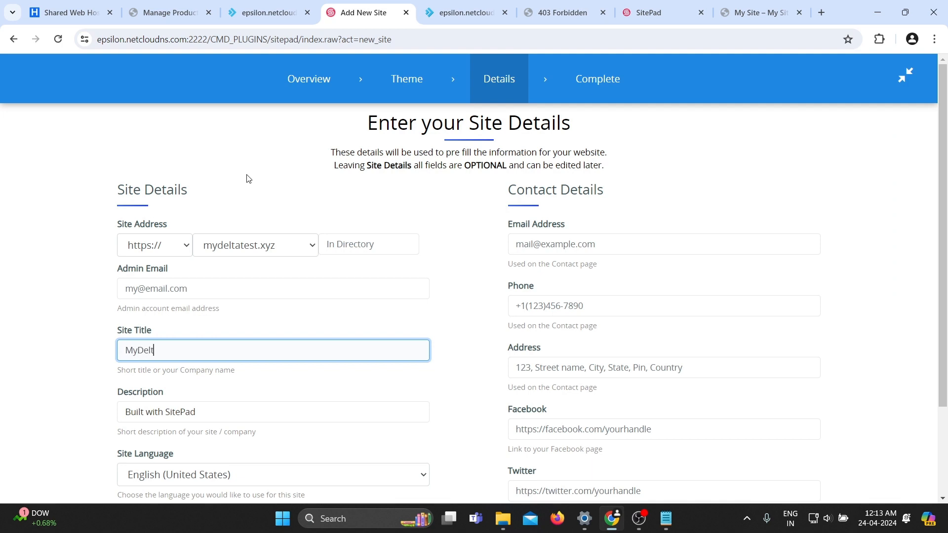
Set the site description to My Digital SEO Agency.
triple_click(219, 411)
key(BackSpace)
text(My Dig)
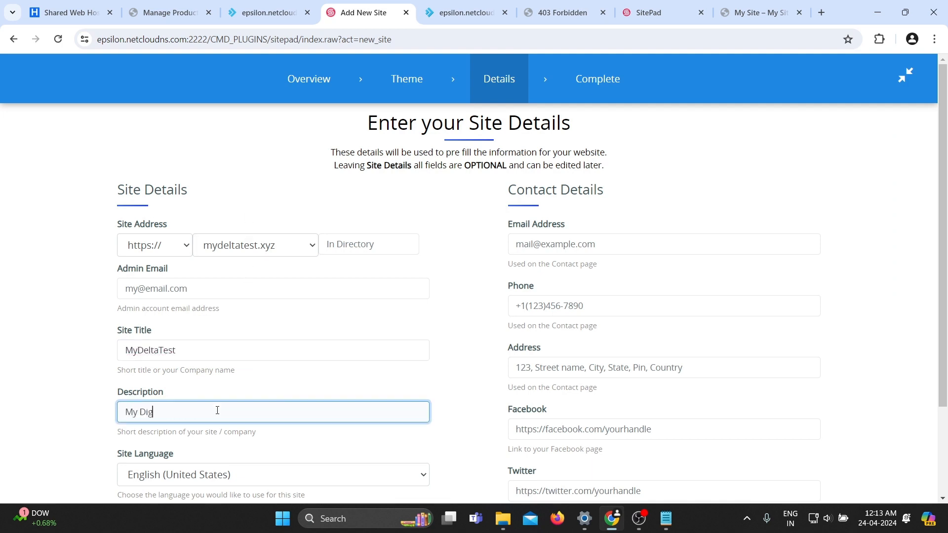
text(ital SEO AG)
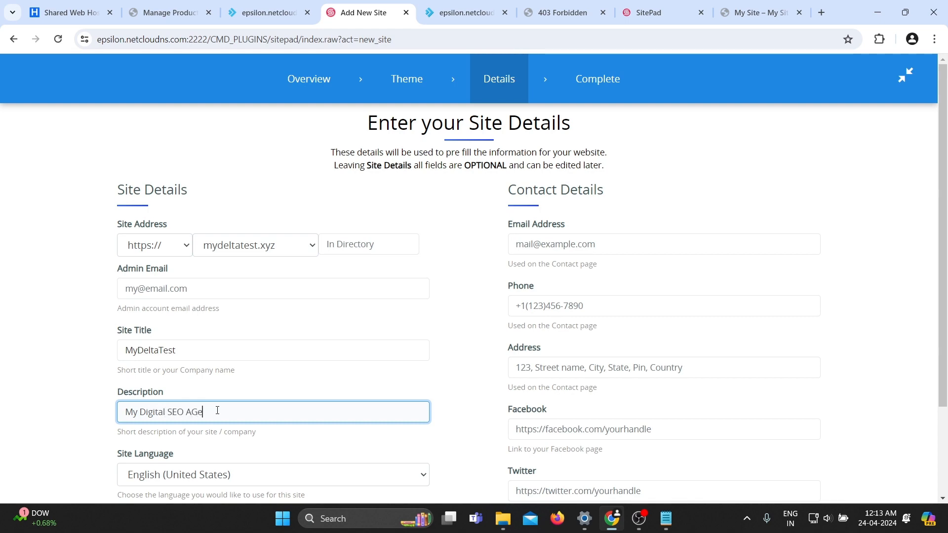
key(BackSpace)
text(gen)
key(BackSpace)
text(mcy)
click(112, 406)
scroll(112, 405, down, 3)
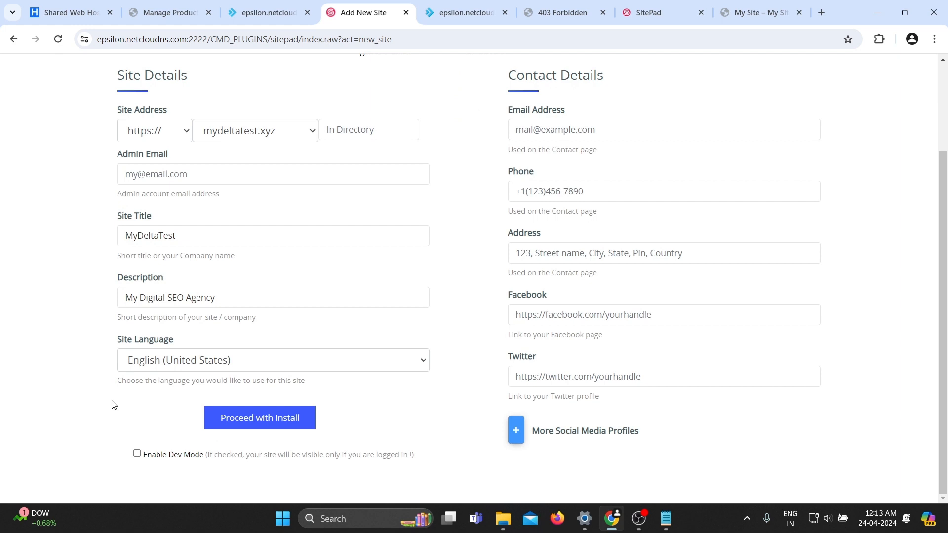
Proceed with installing the site, choosing to download the theme's demo images.
click(571, 135)
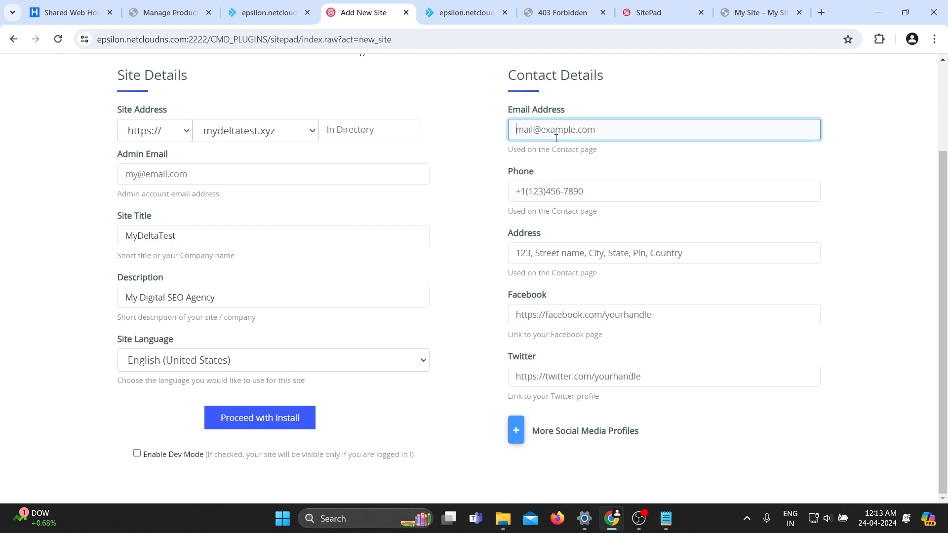
click(558, 192)
click(551, 253)
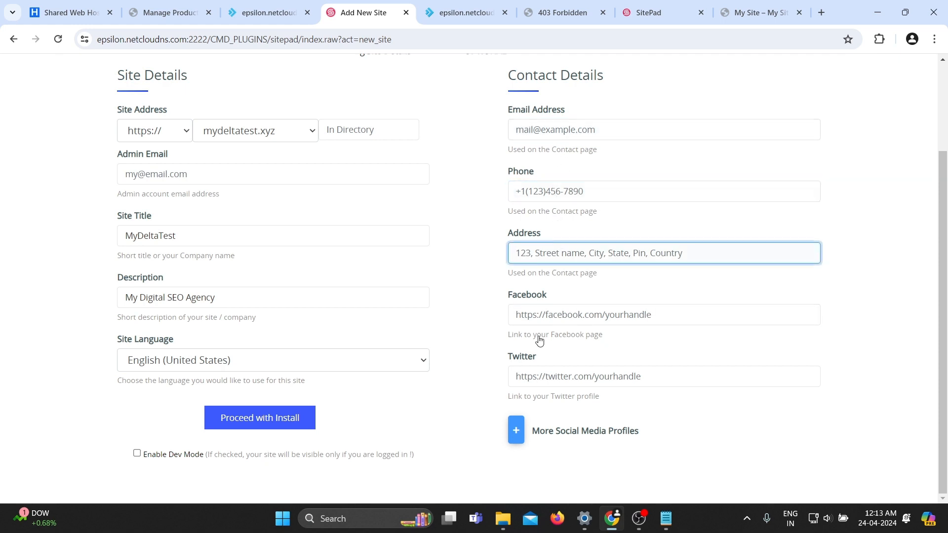
click(539, 320)
click(536, 376)
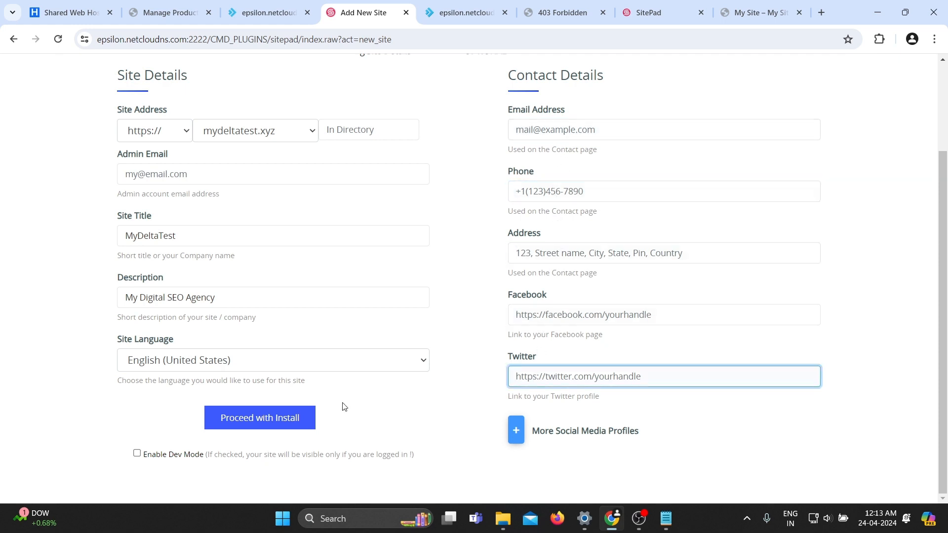
click(243, 420)
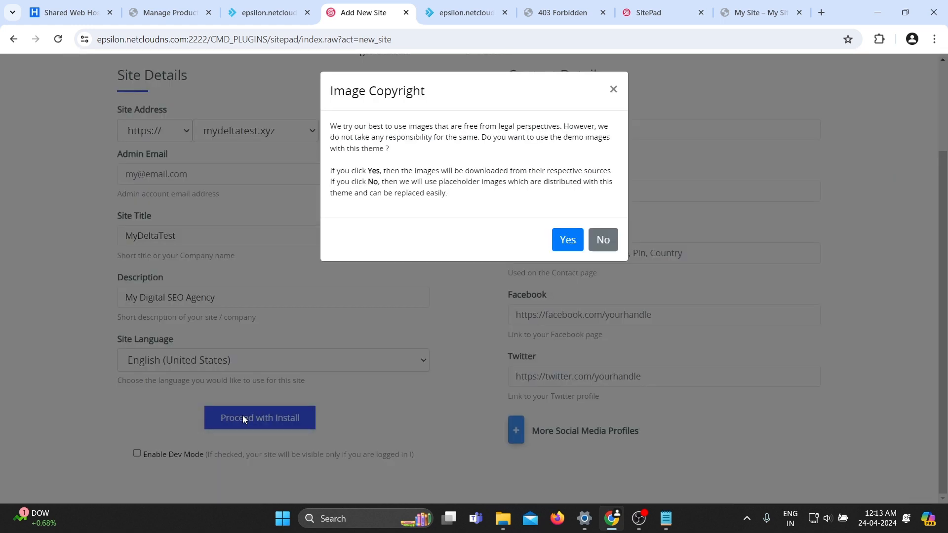
click(568, 240)
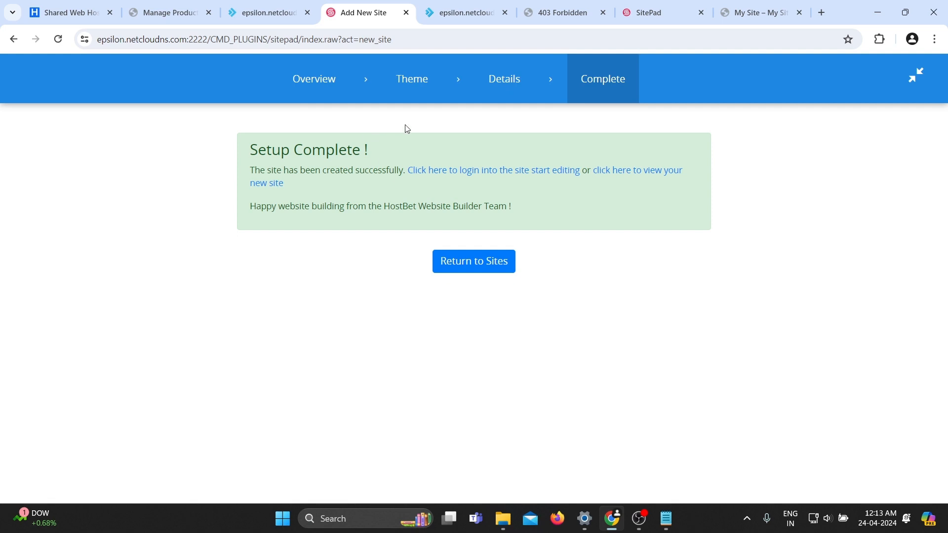
Reload mydeltatest.xyz and look over the new site's homepage.
click(533, 15)
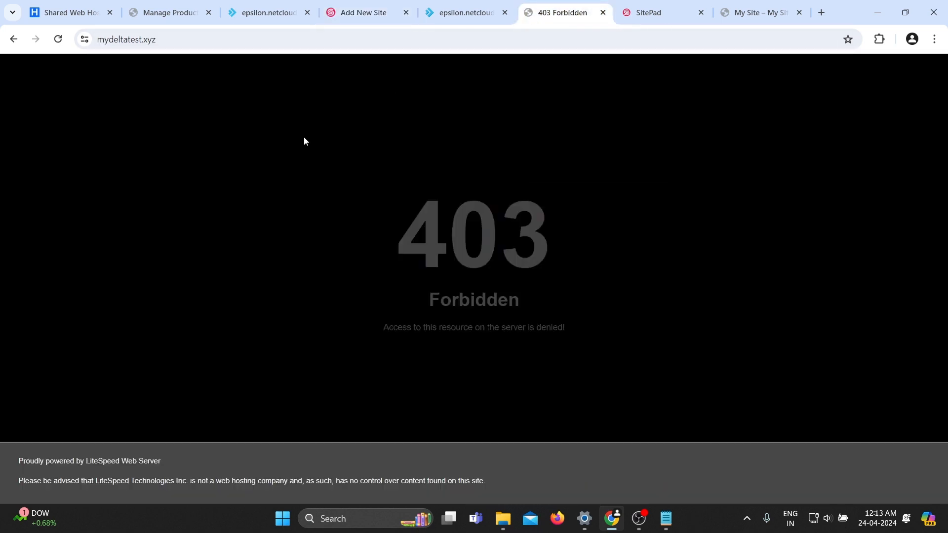
key(F5)
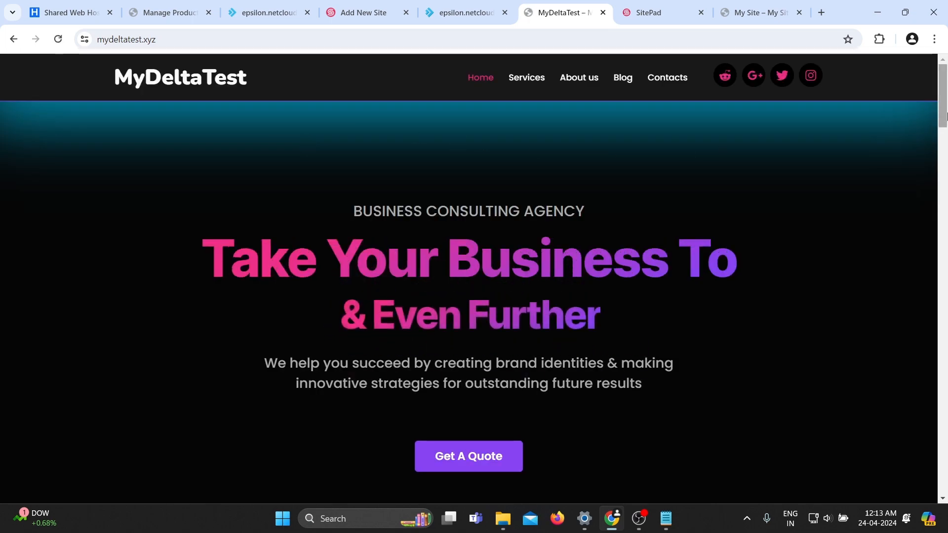
scroll(946, 148, down, 1)
drag(947, 149, 947, 96)
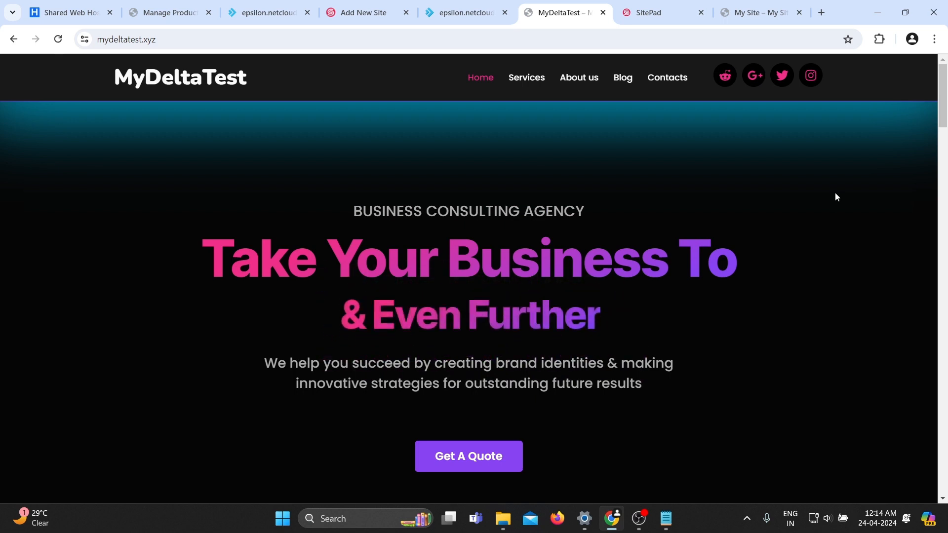
drag(588, 213, 349, 219)
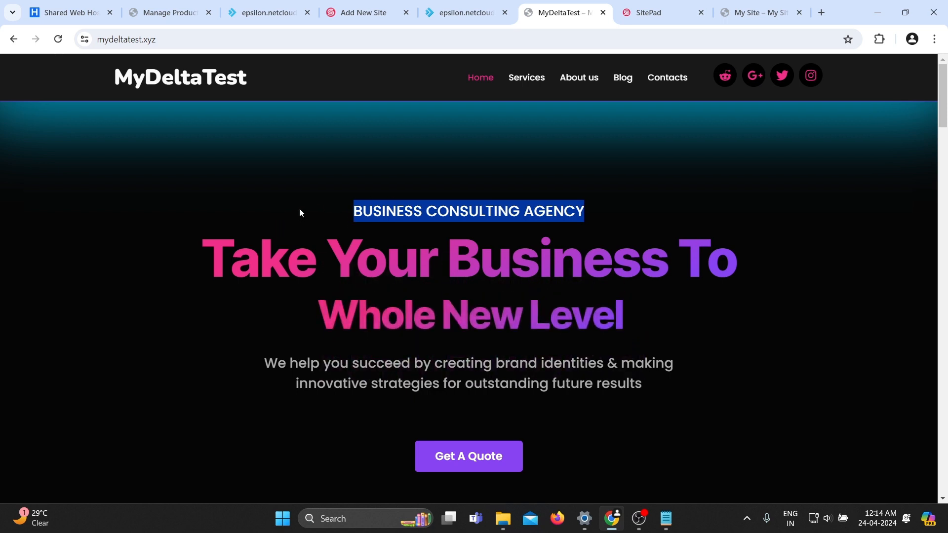
Return to the HostBet website builder's list of sites from the completed setup page.
click(477, 190)
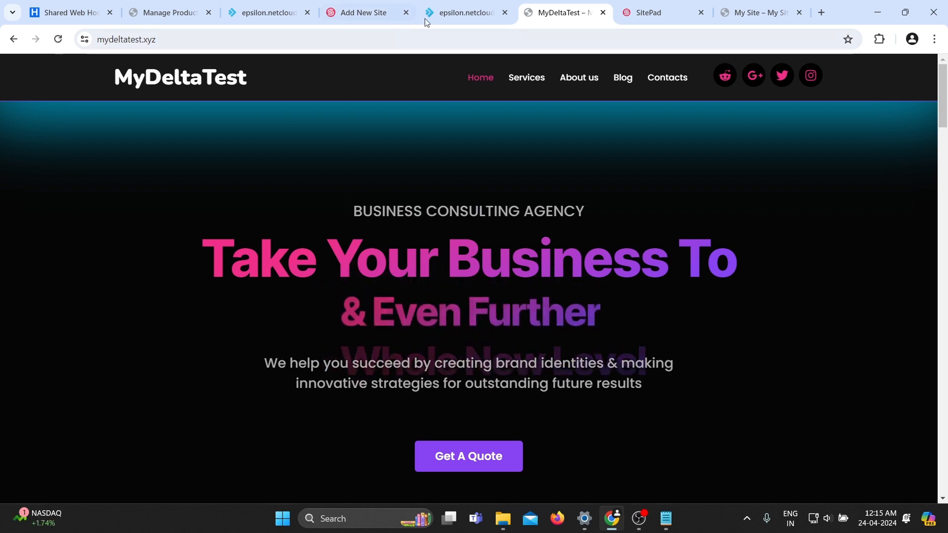
click(363, 12)
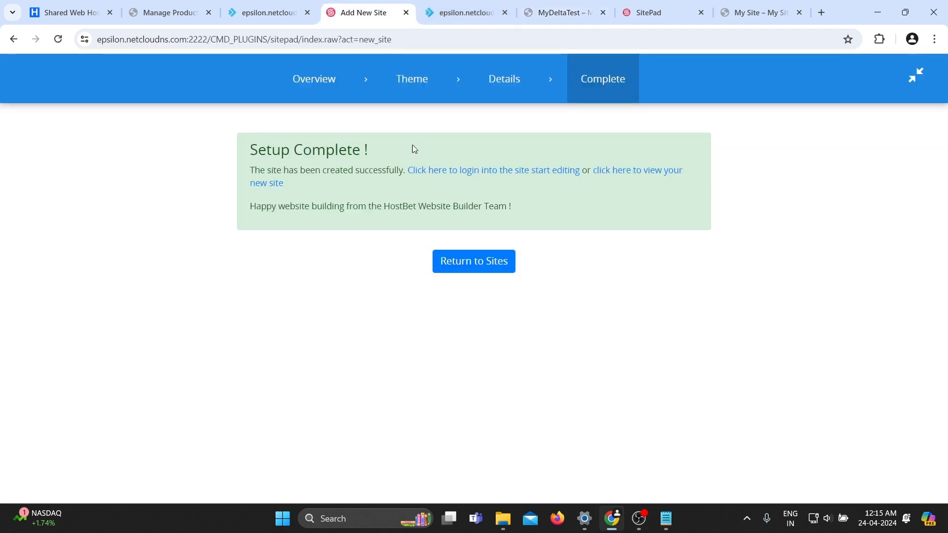
click(465, 273)
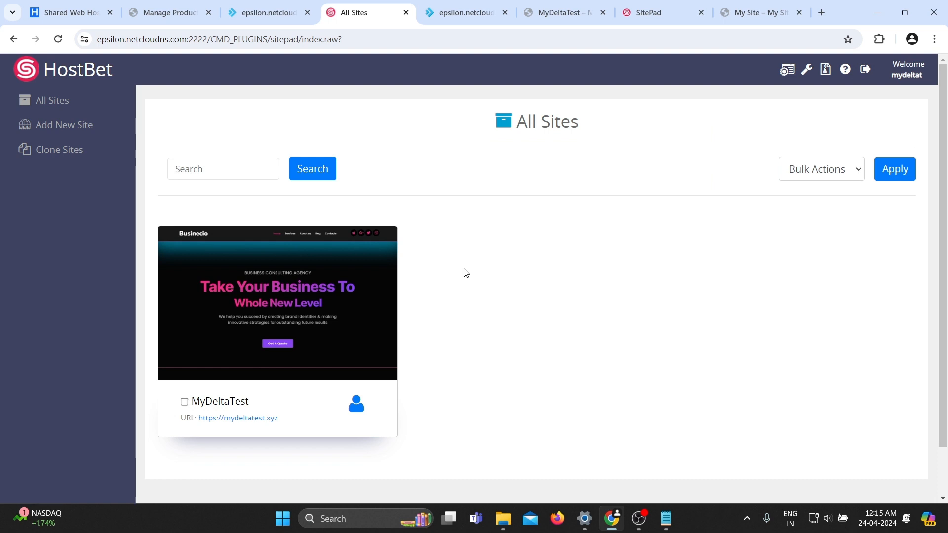
Open the MyDeltaTest site's admin dashboard and go to the Pagelayer Templates list.
mouse_move(233, 286)
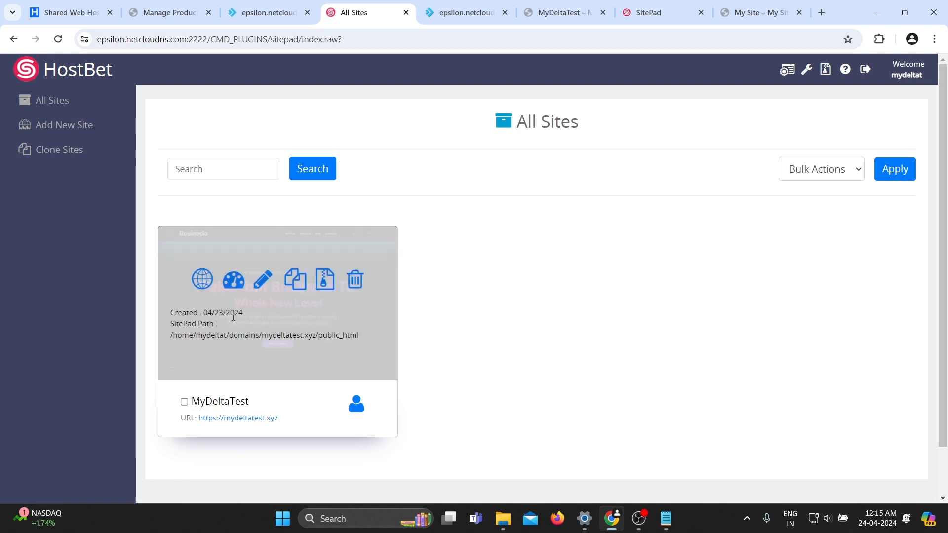
click(233, 281)
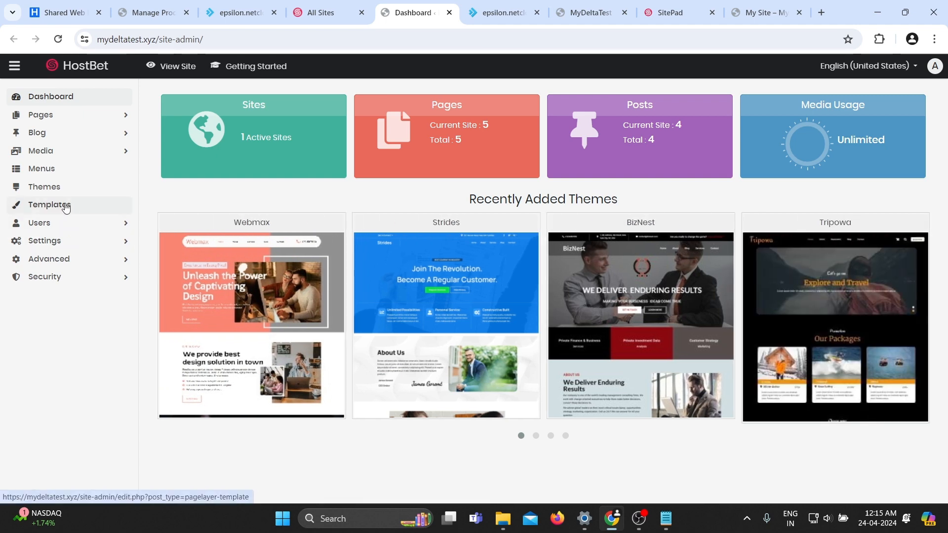
click(65, 206)
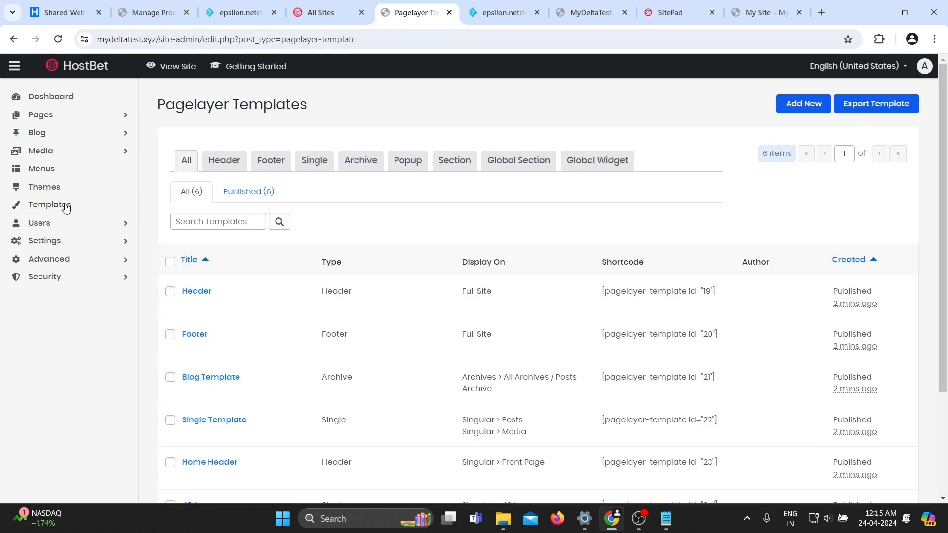
scroll(340, 302, down, 3)
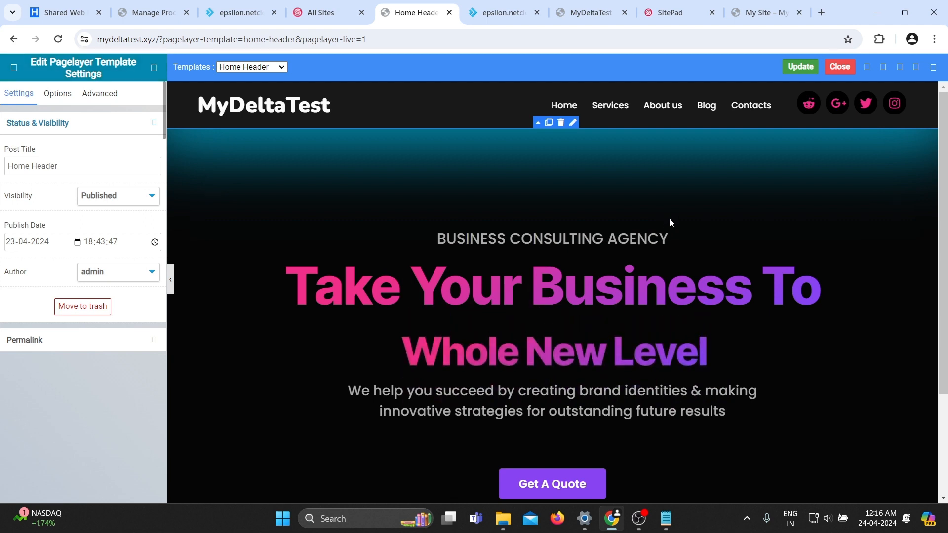
In the Home Header template, change the subtitle to MARKETING CONSULTING AGENCY and save the template.
click(666, 236)
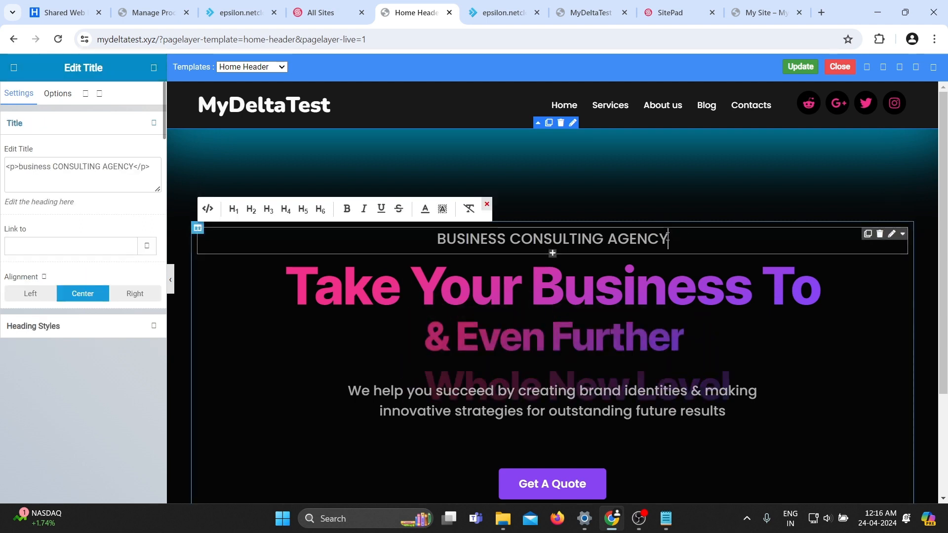
drag(667, 238, 430, 244)
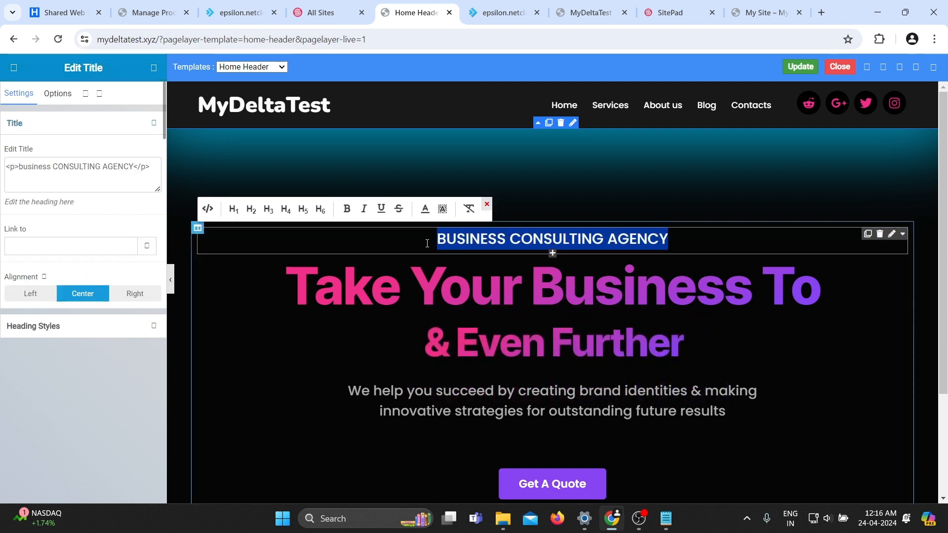
key(BackSpace)
text(MARKE)
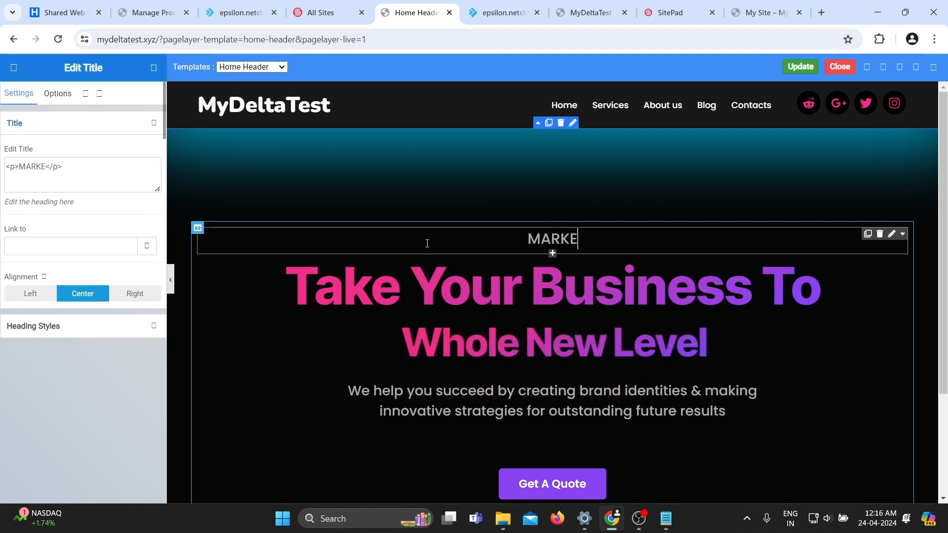
text(TING CONSULTING AGENCY)
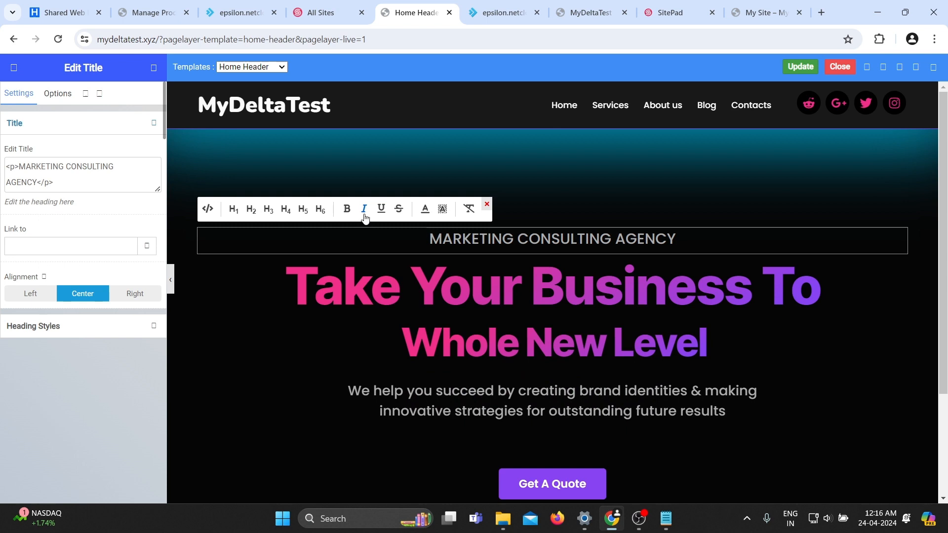
click(569, 196)
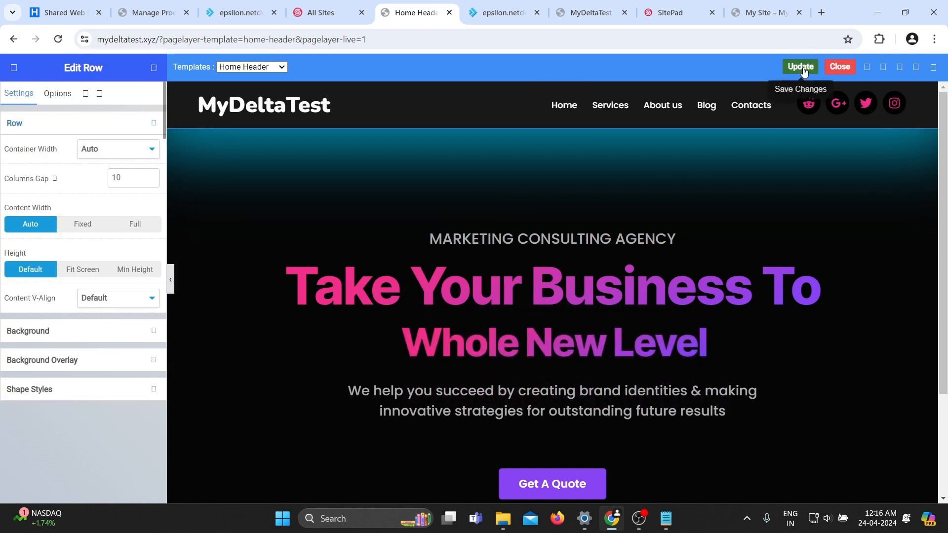
click(804, 71)
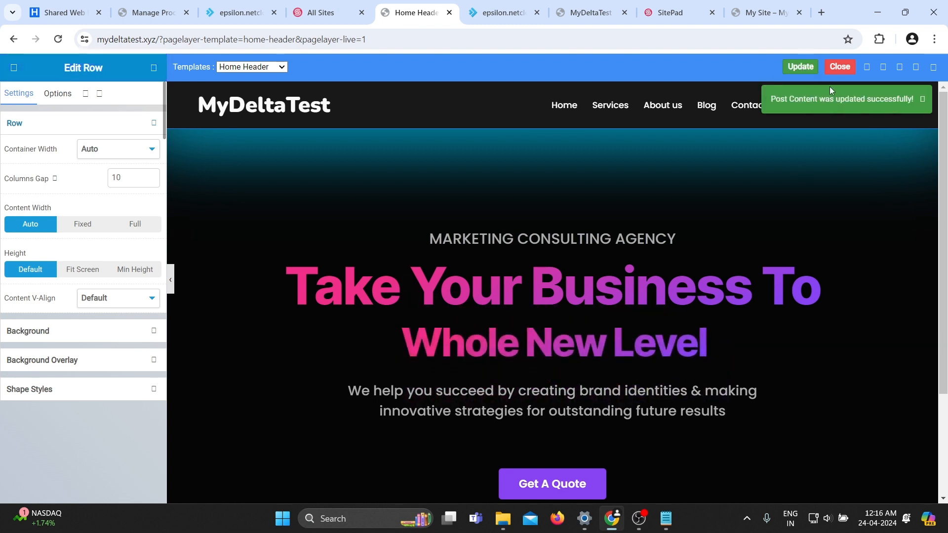
Reload the live mydeltatest.xyz homepage and check the subtitle text.
click(602, 11)
drag(602, 11, 520, 4)
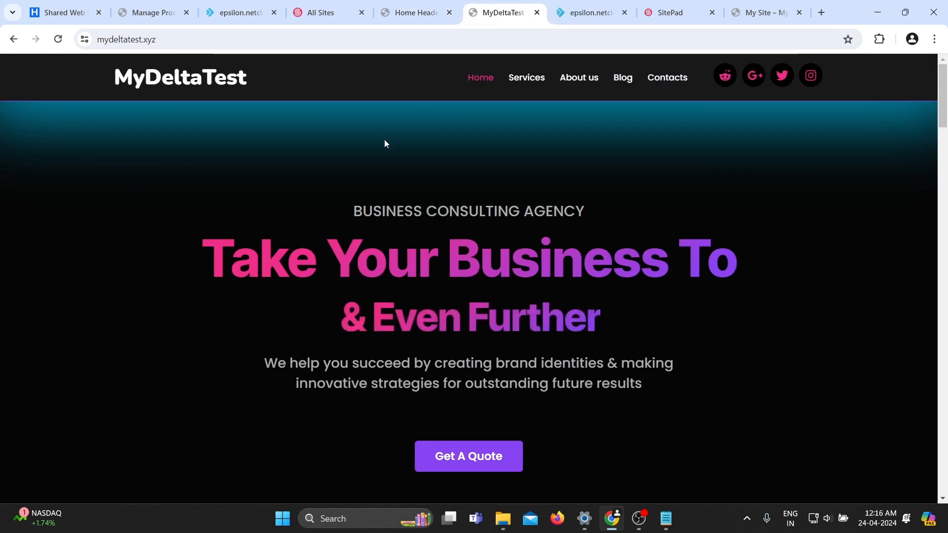
key(F5)
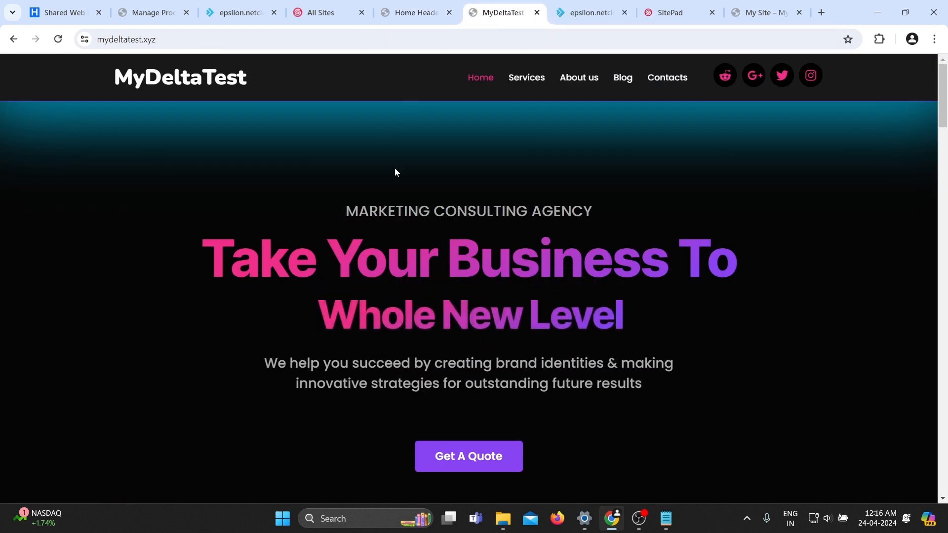
drag(339, 213, 594, 212)
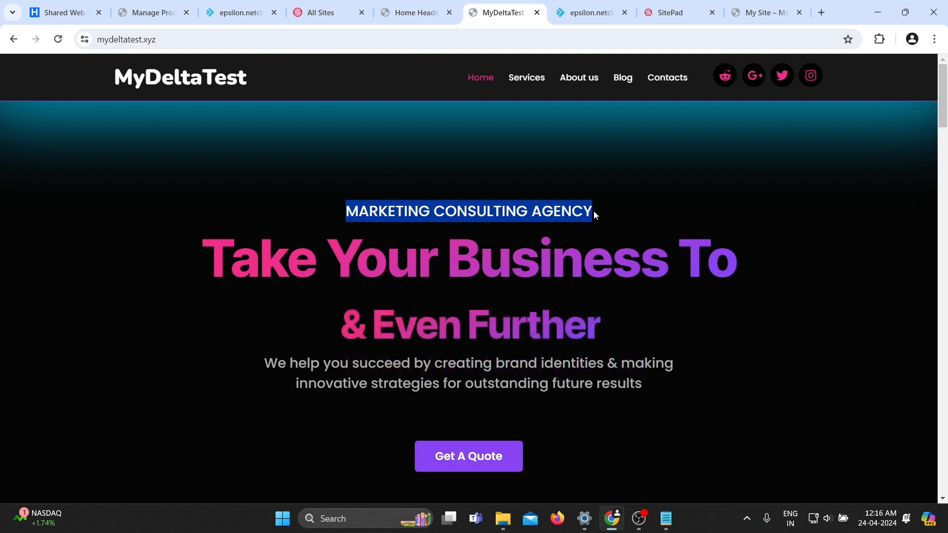
click(335, 169)
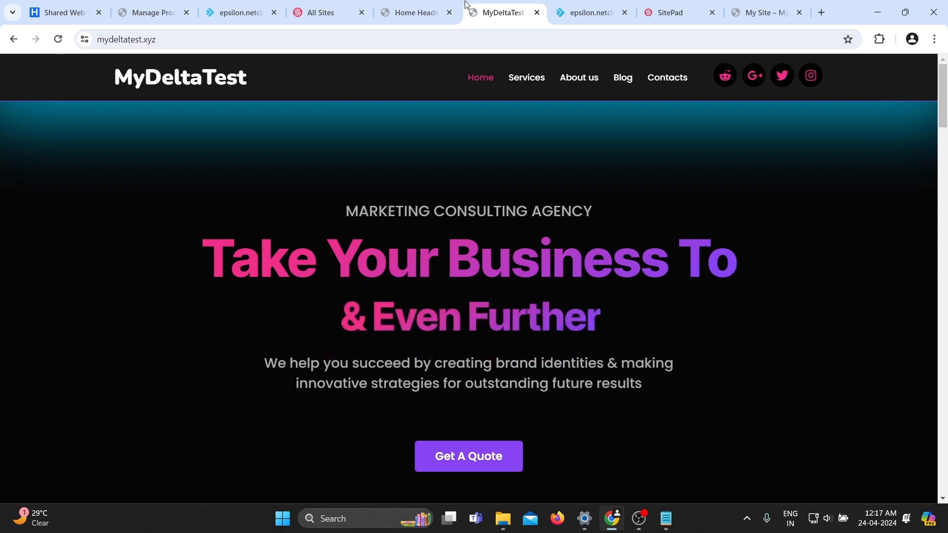
Edit the animated heading's title text to "Skyrocket your business to", keeping the line break tag.
click(415, 12)
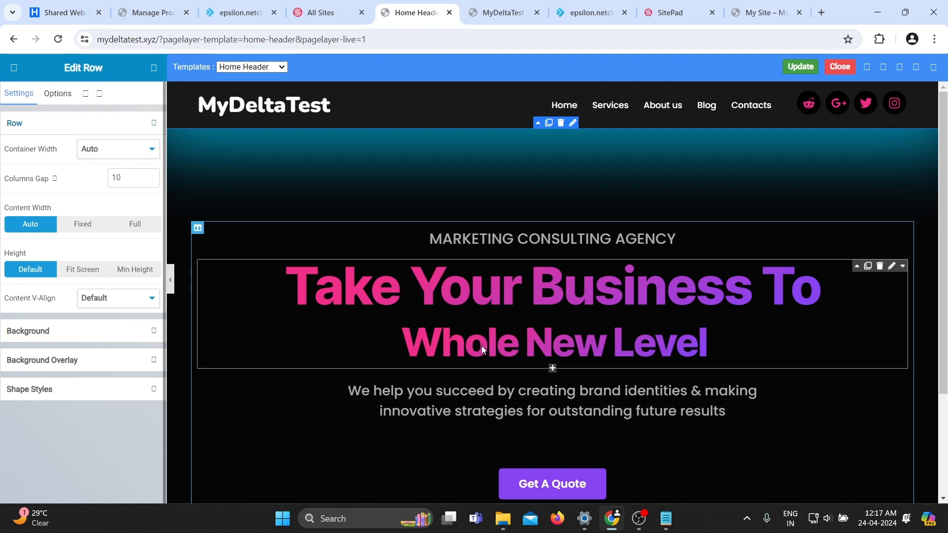
click(487, 345)
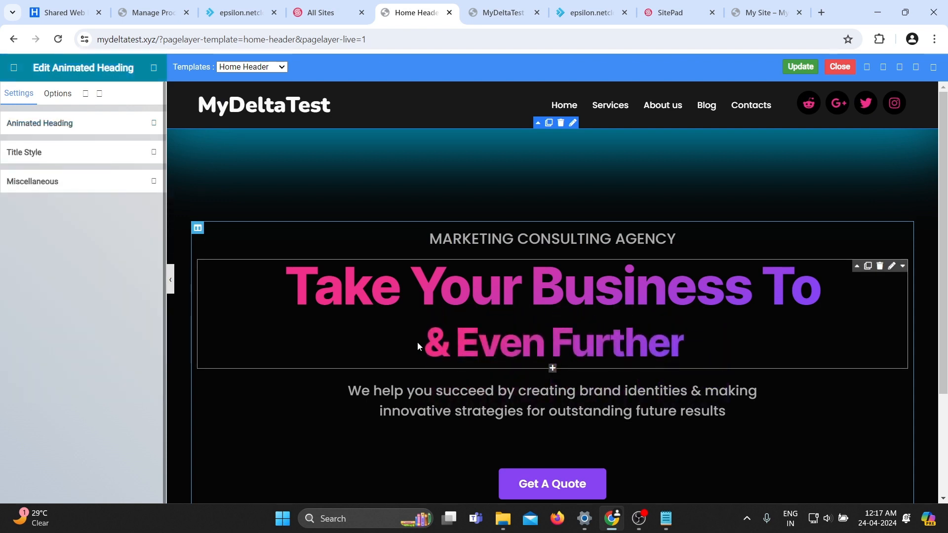
click(42, 155)
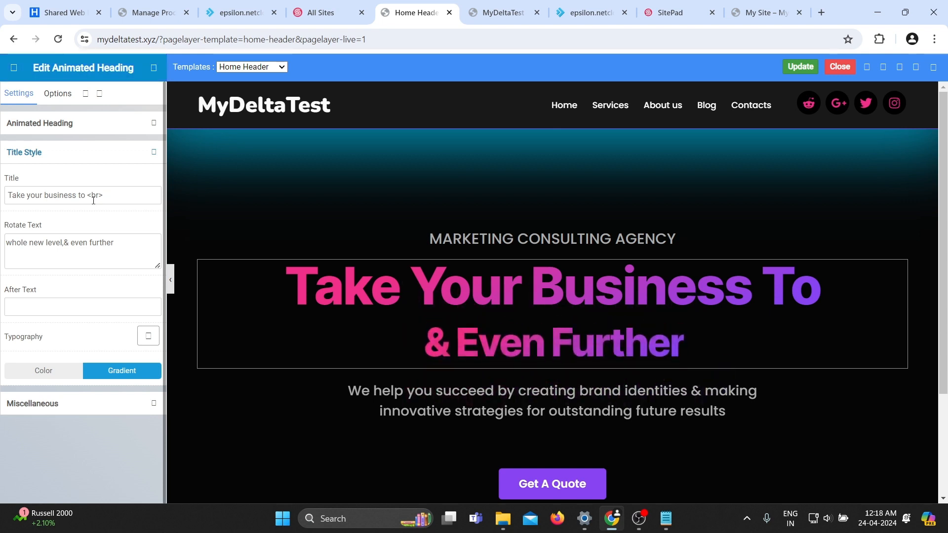
drag(88, 195, 3, 192)
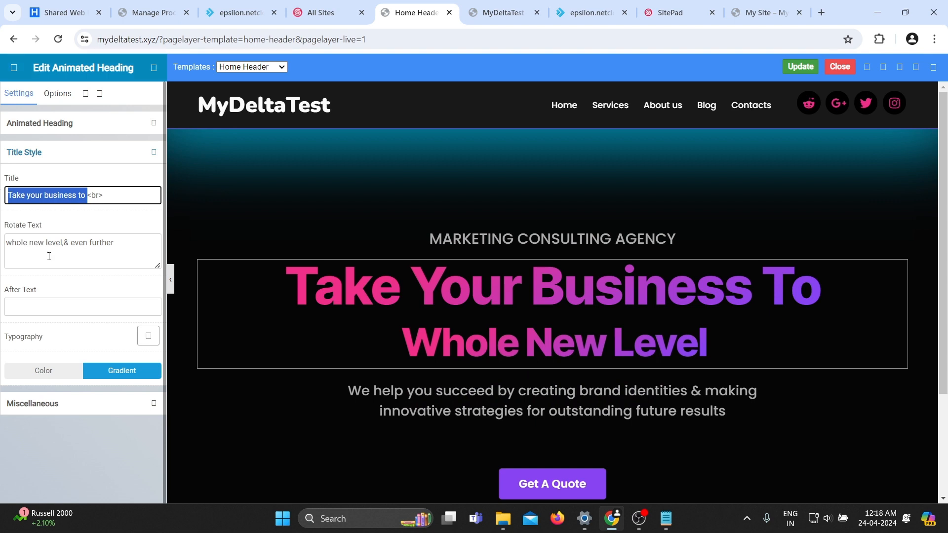
key(BackSpace)
text(Skyrocker)
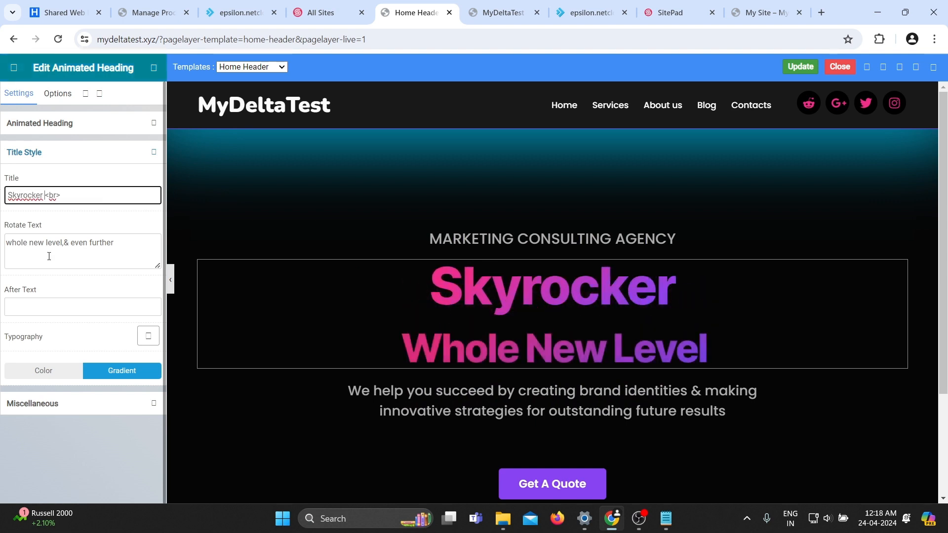
key(BackSpace)
key(BackSpace)
text(t your busine)
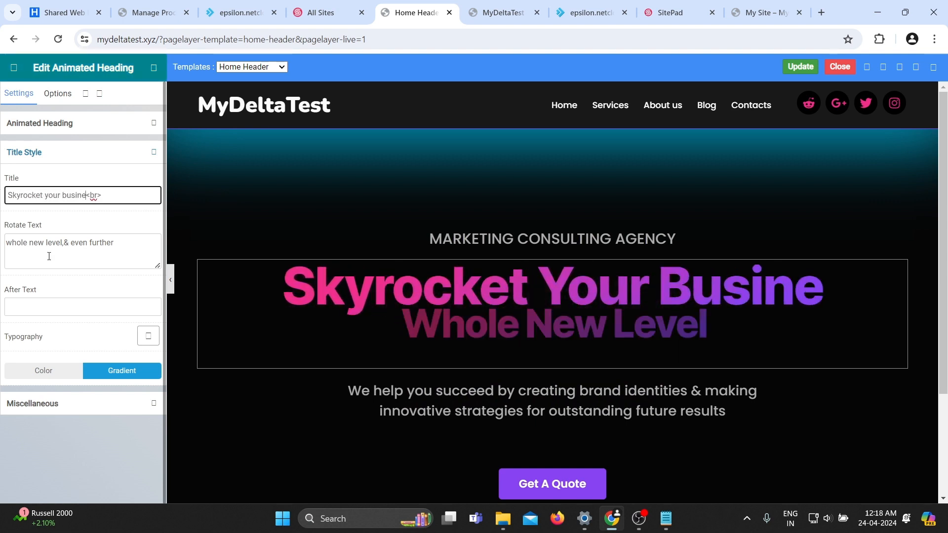
text(ss to)
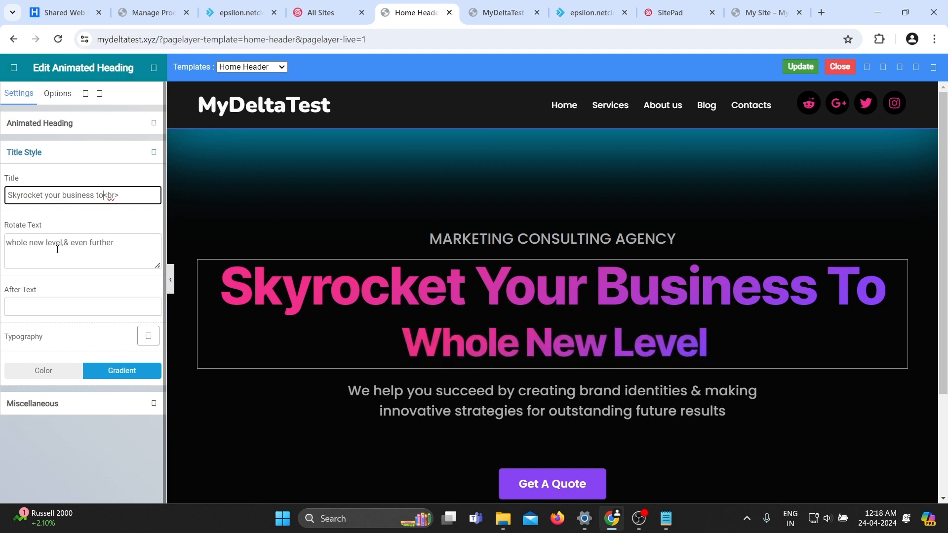
Replace the animated heading's rotating text with "New heights,& Reach the sky" and save the template.
click(140, 248)
key(ctrl+a)
key(BackSpace)
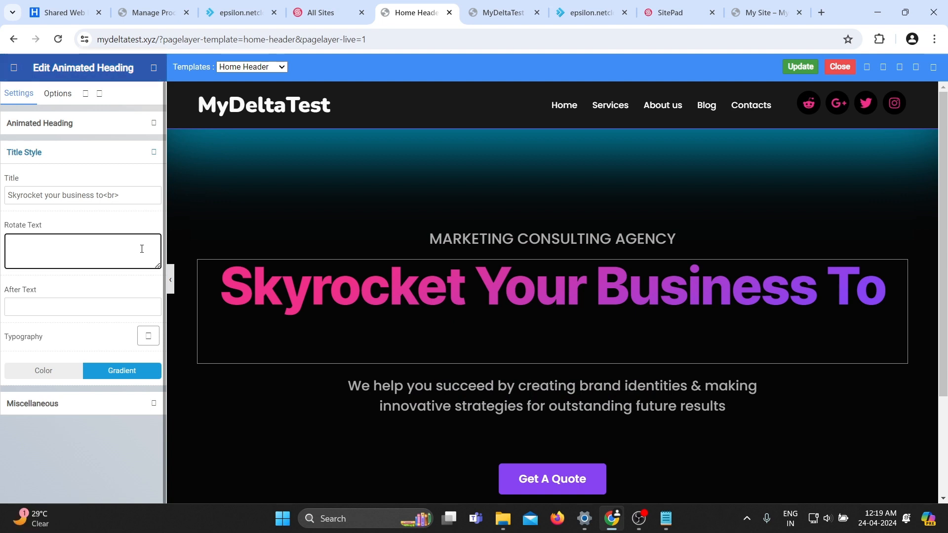
text(New h)
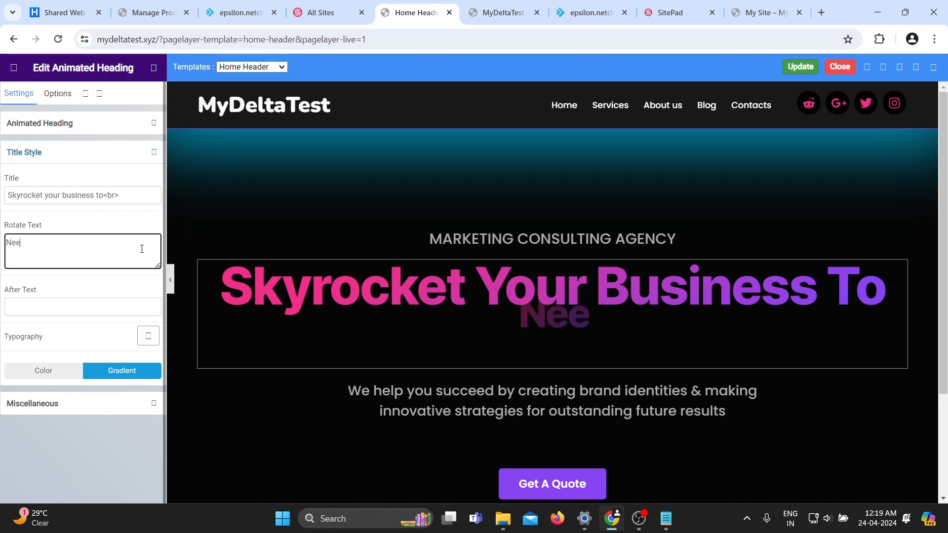
text(ei)
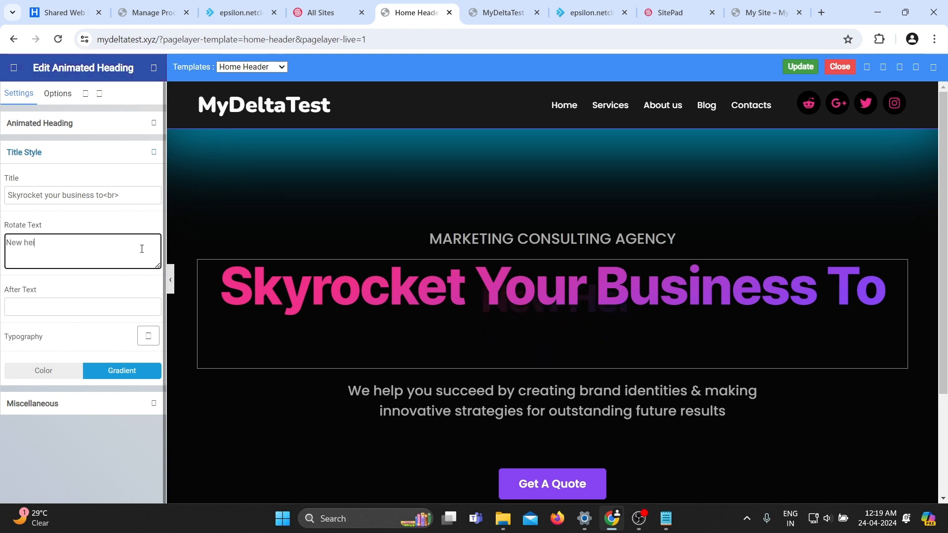
text(ghts,& R)
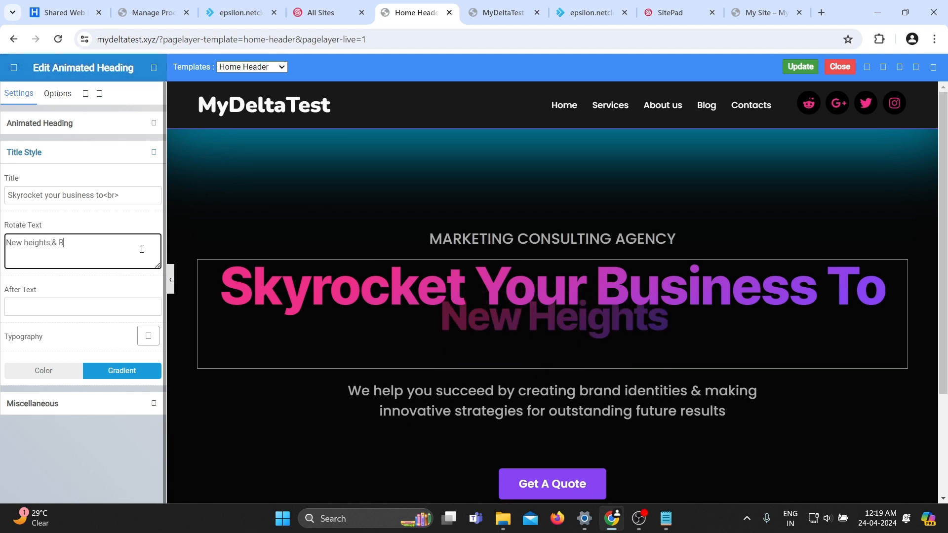
text(each the sky)
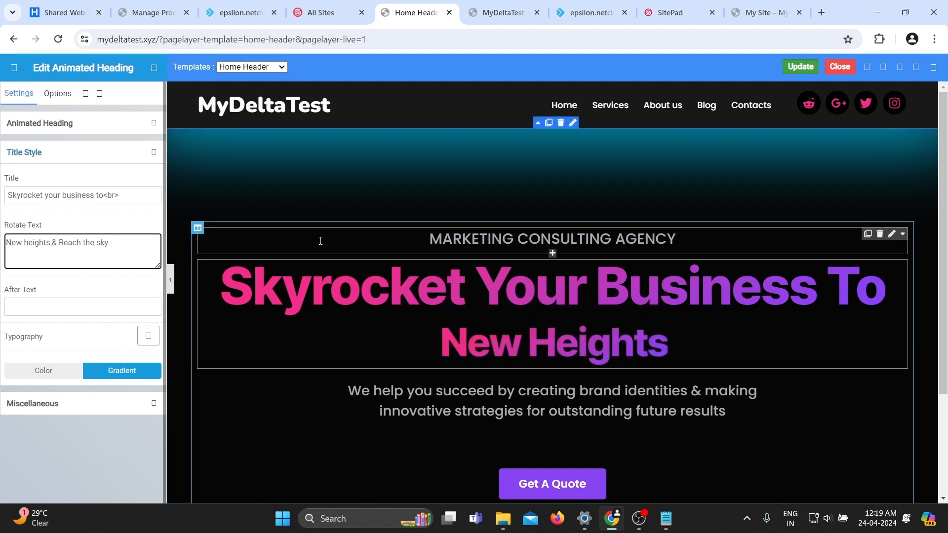
click(279, 187)
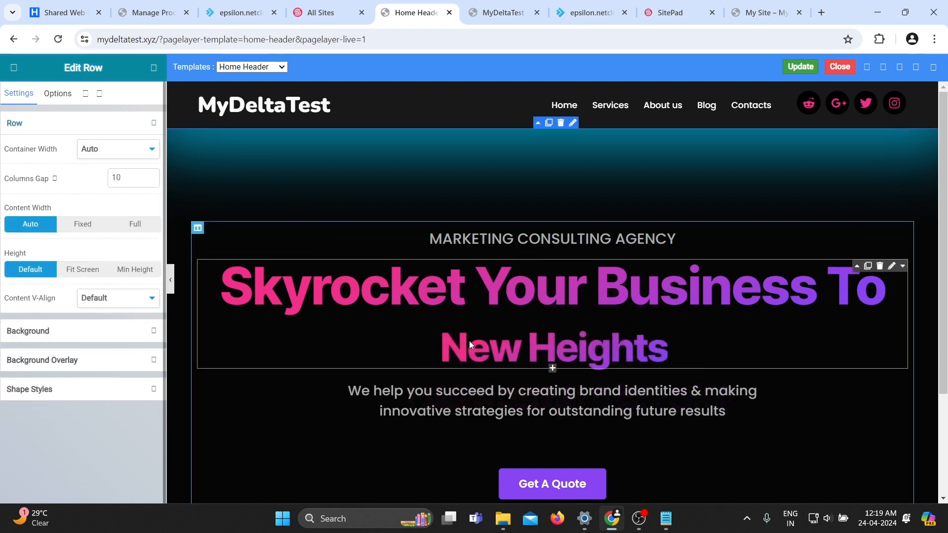
click(796, 69)
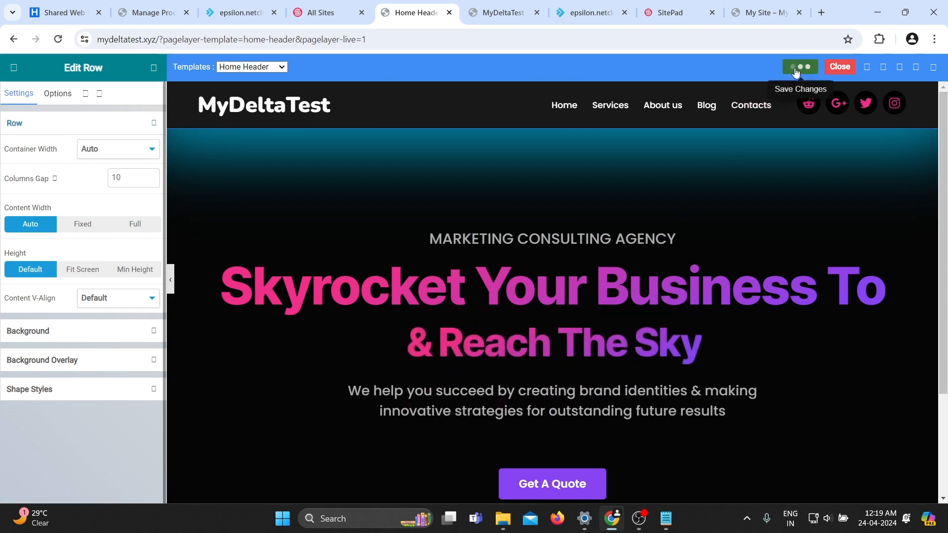
Look over the live homepage's updated hero section and services below it.
click(477, 13)
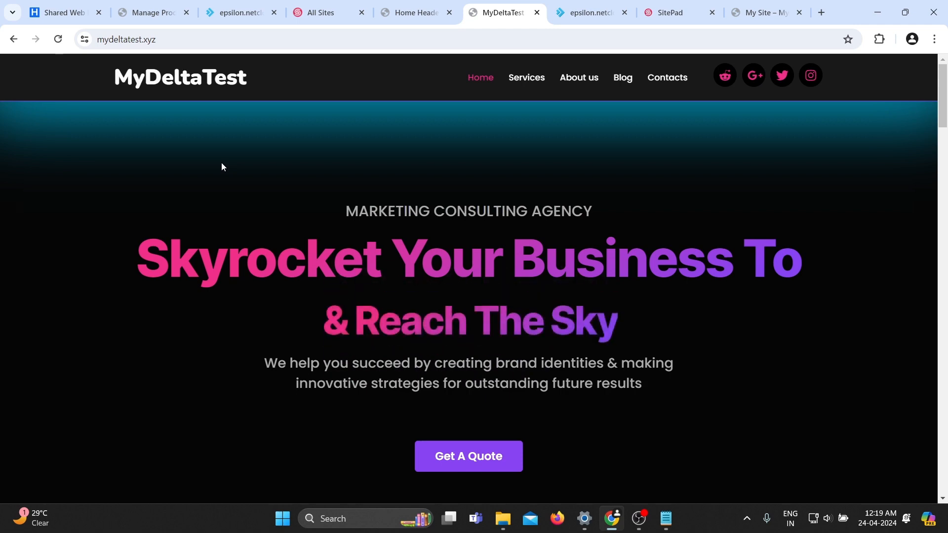
scroll(221, 164, down, 3)
scroll(222, 167, down, 3)
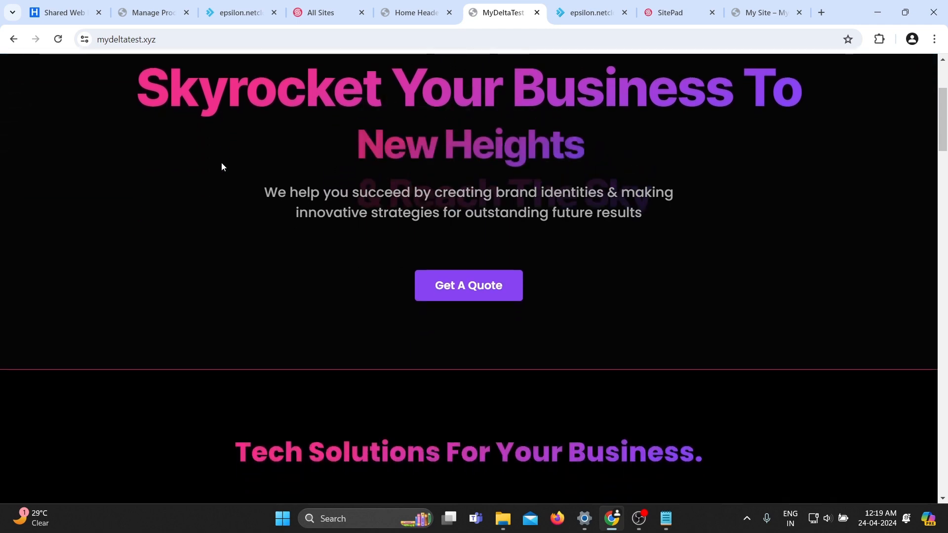
scroll(221, 167, down, 2)
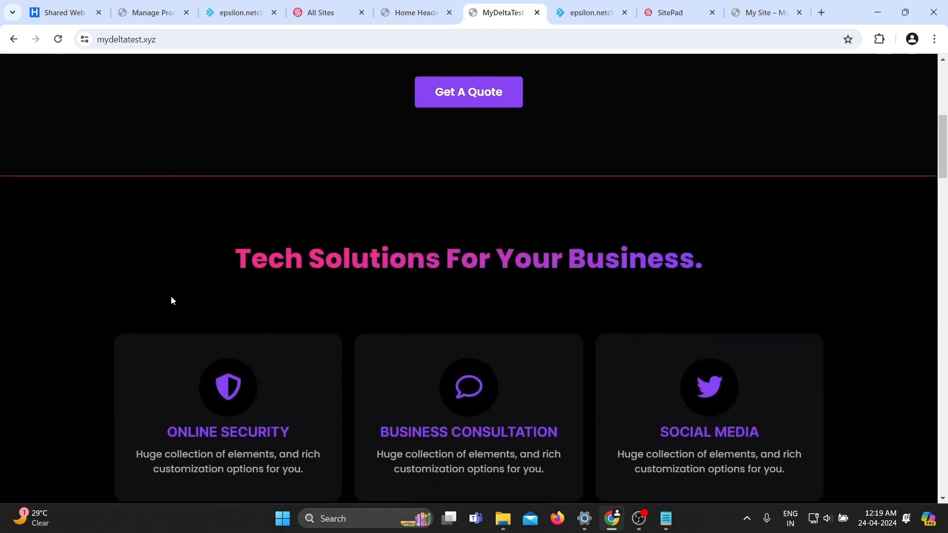
scroll(171, 298, down, 3)
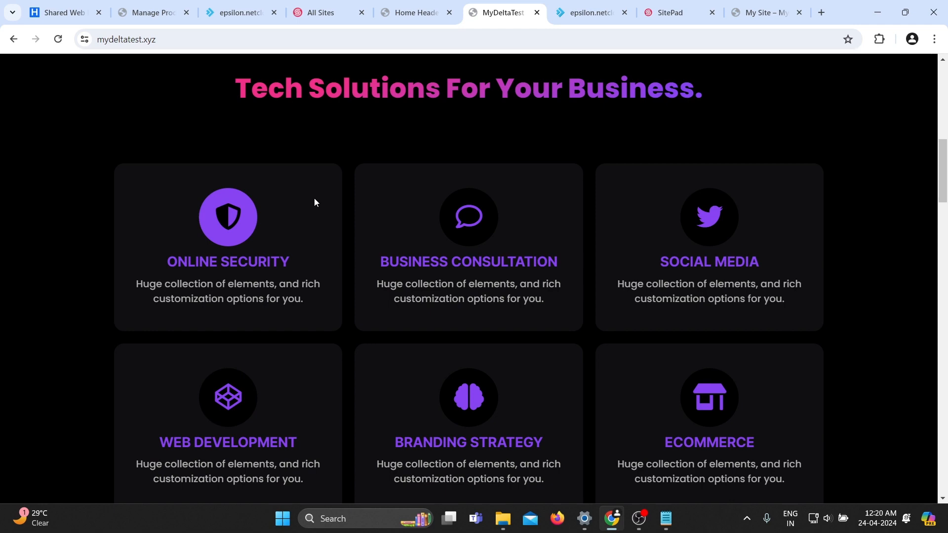
Open the MyDeltaTest Home page in the SitePad editor from the site's admin page list.
click(414, 13)
click(303, 6)
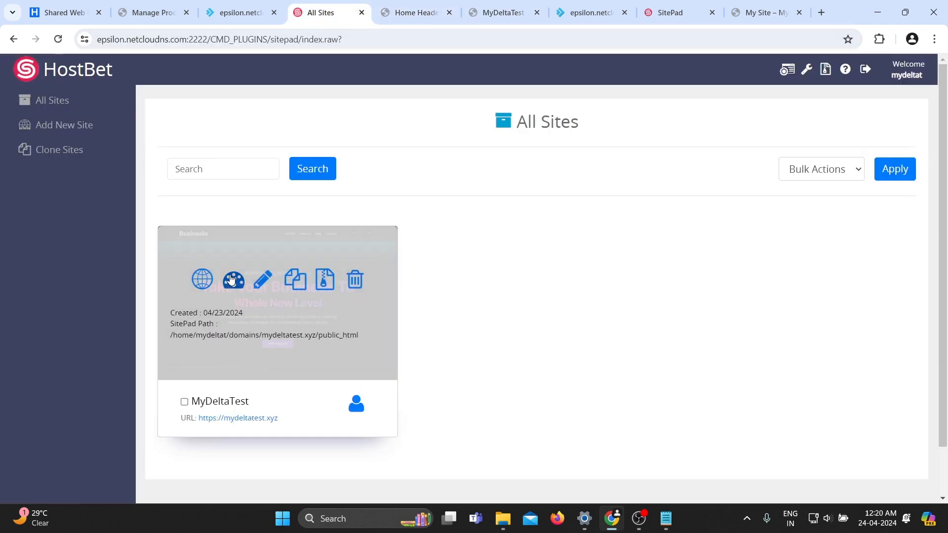
click(232, 281)
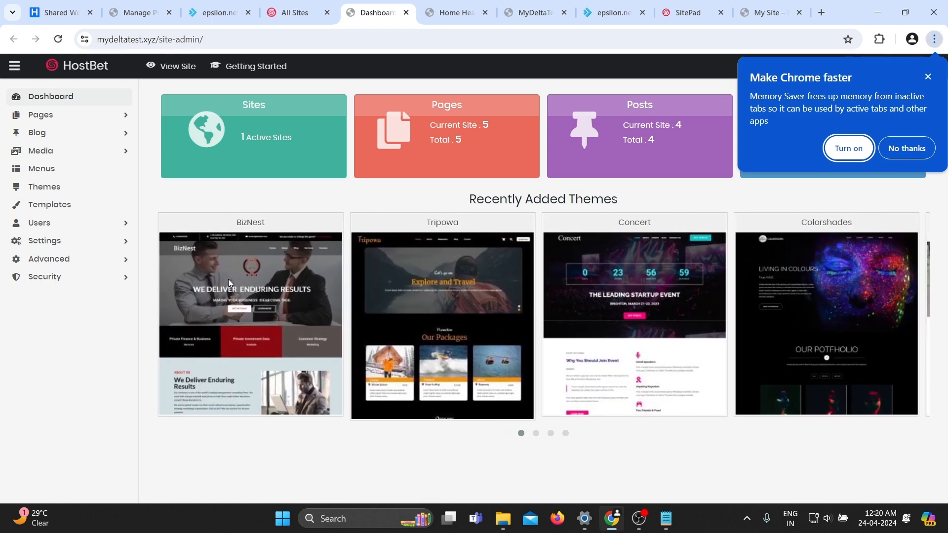
click(42, 115)
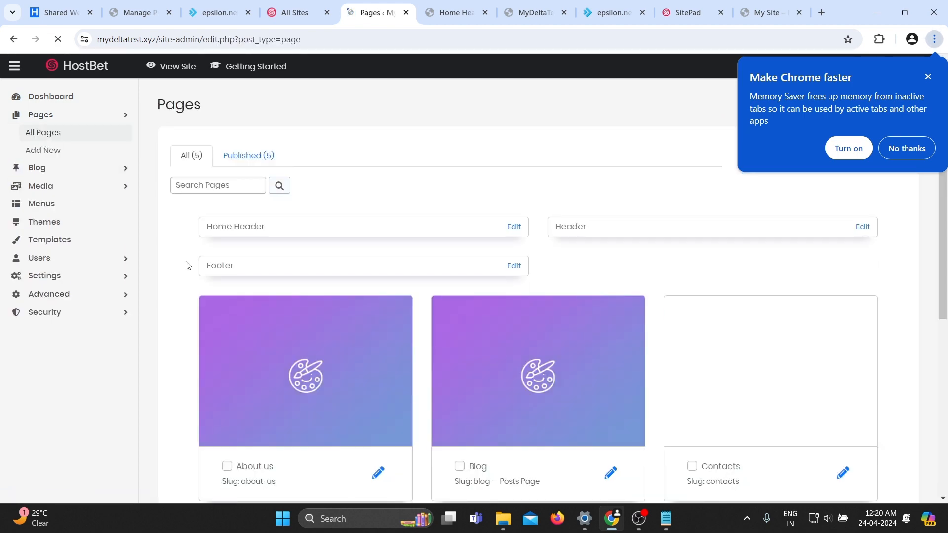
scroll(357, 388, down, 4)
scroll(522, 361, down, 3)
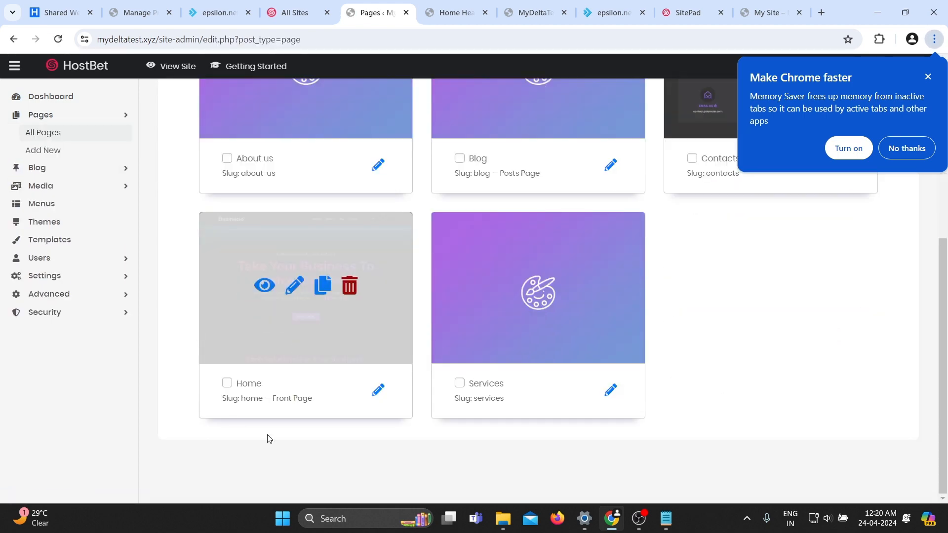
click(292, 290)
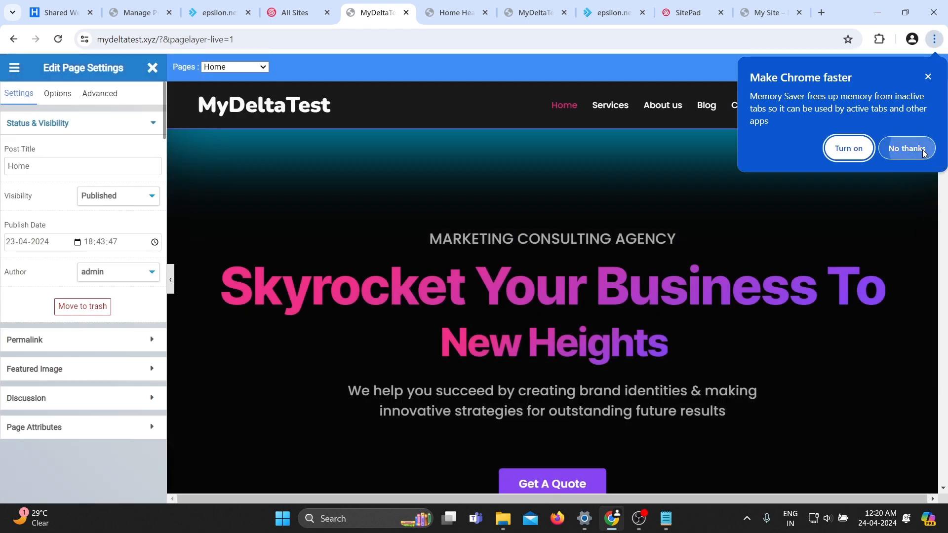
click(907, 149)
Change the word "Tech" in the services section heading to "Marketing".
scroll(628, 363, down, 5)
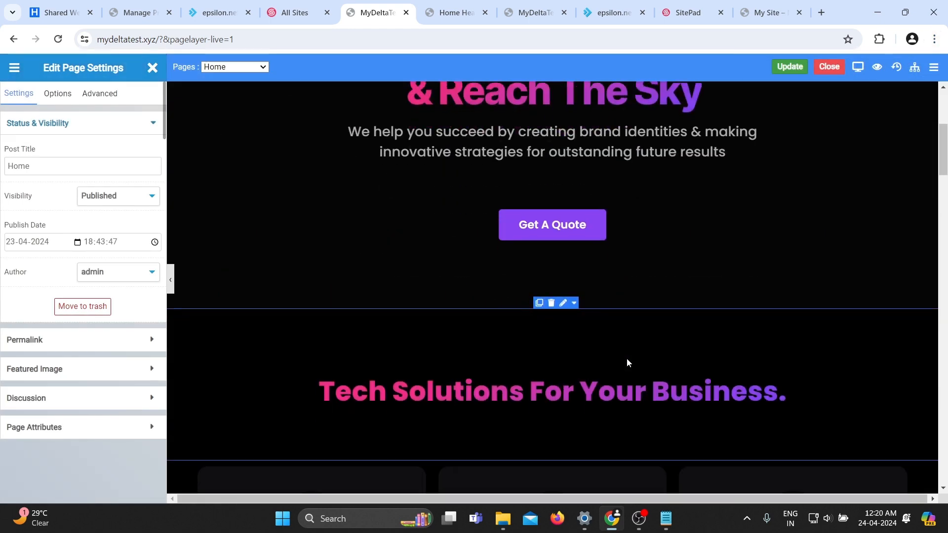
scroll(628, 363, down, 5)
scroll(627, 361, up, 3)
click(450, 251)
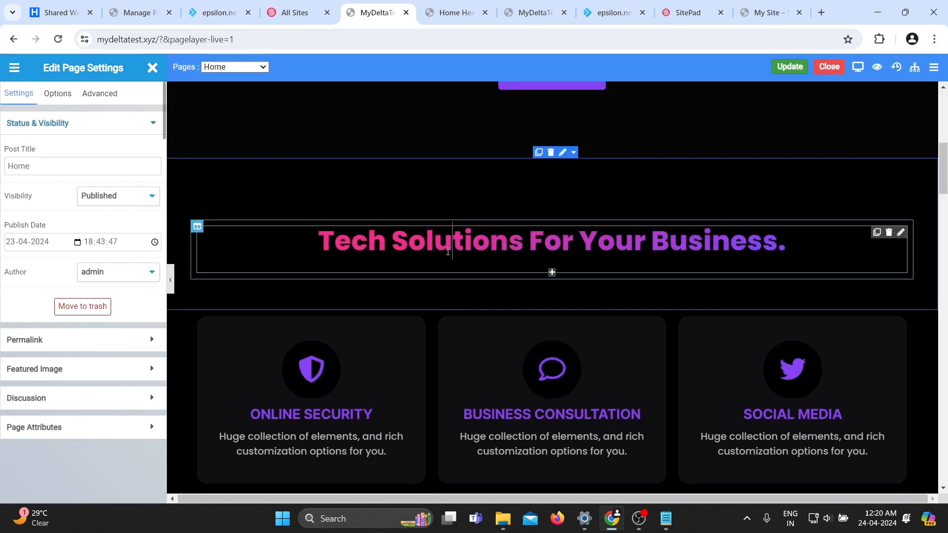
drag(383, 243, 313, 238)
text(Marketing)
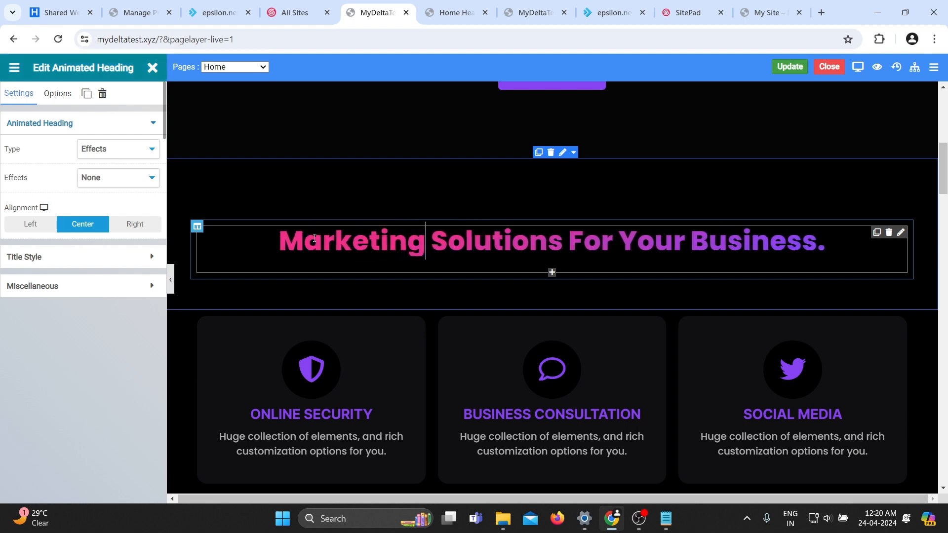
Rename the first service box title from the shield icon box to "SEO MANAGEMENT".
click(262, 191)
scroll(261, 193, down, 1)
scroll(262, 193, down, 1)
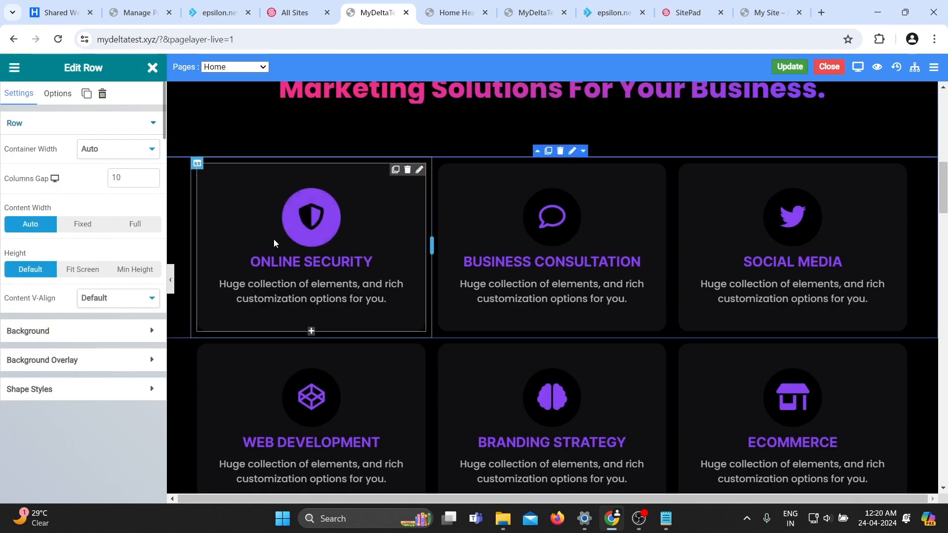
click(310, 261)
drag(372, 257, 272, 248)
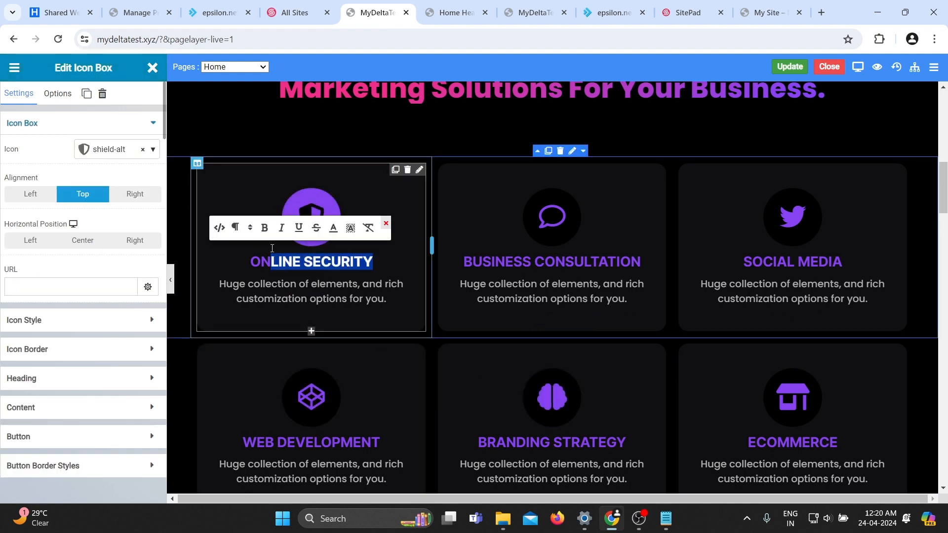
text(S)
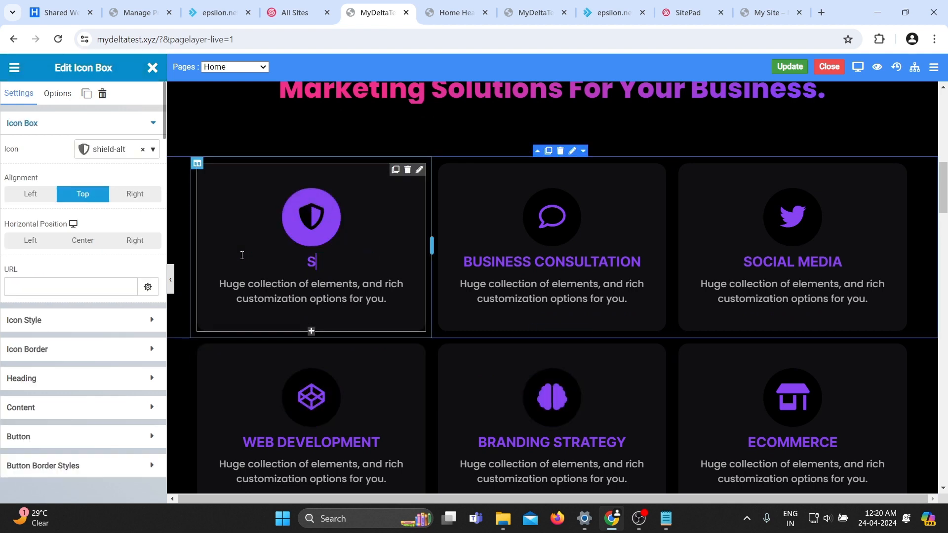
text(EO MANAGEMENT)
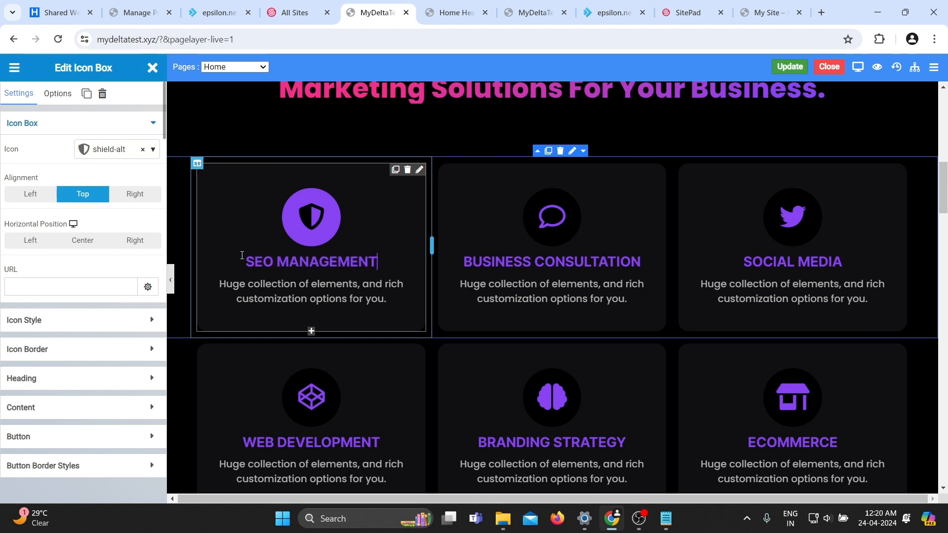
Rename the second service box title to "MARKETING CONSULTANCY" and save the Home page.
click(570, 256)
key(ctrl+a)
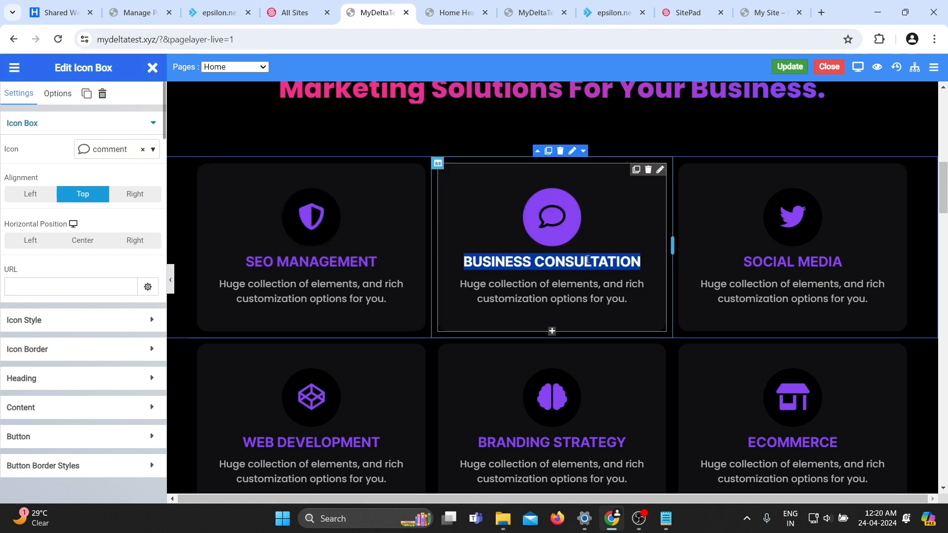
key(BackSpace)
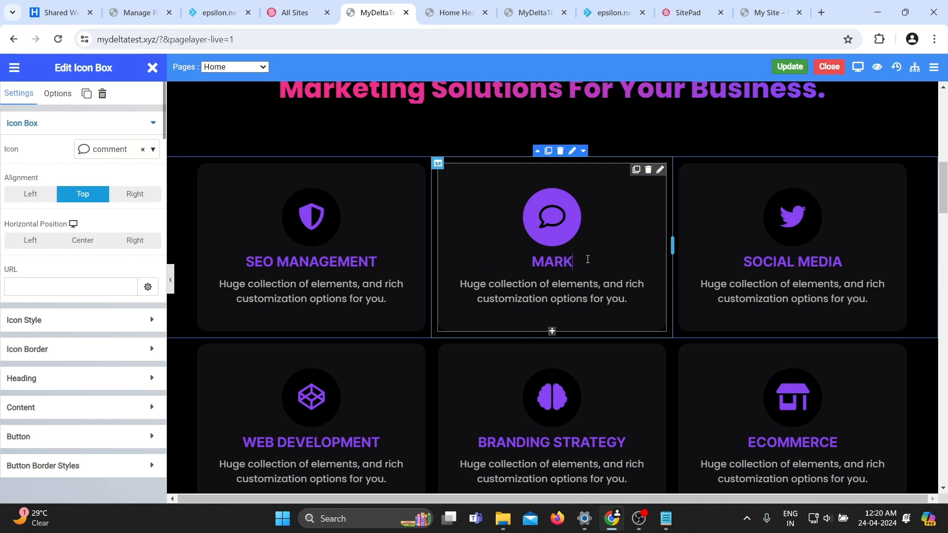
text(MARKETING CONSULTANCY)
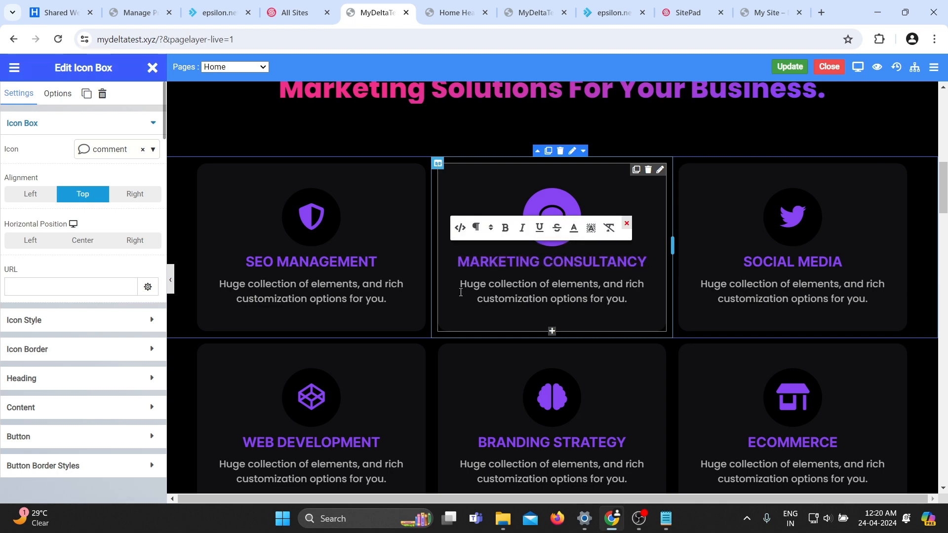
click(348, 149)
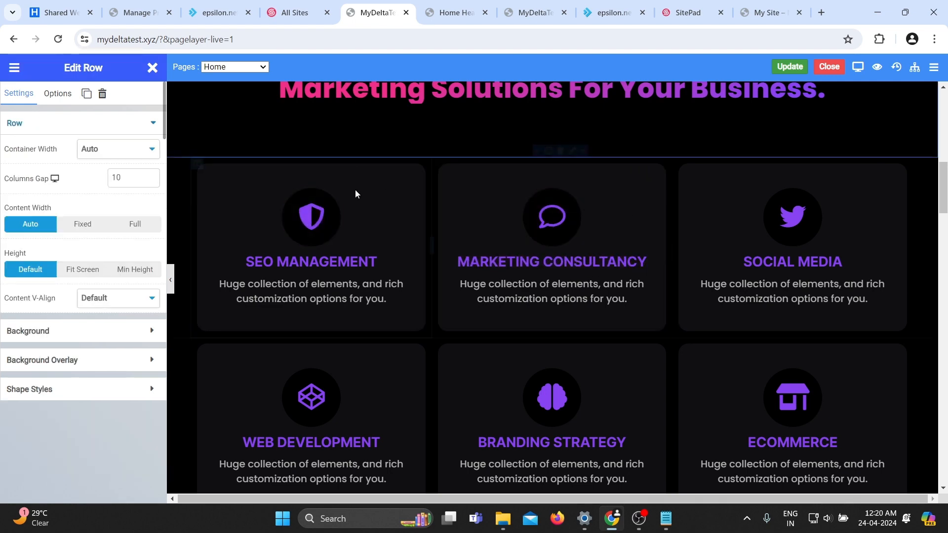
scroll(489, 198, up, 2)
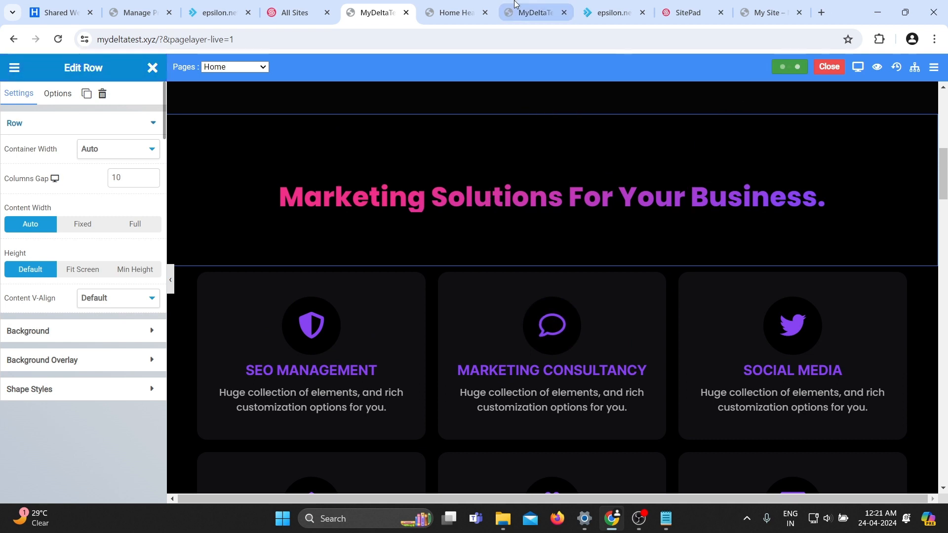
Check the updated live homepage, then open the live About us page and examine its counters.
click(536, 12)
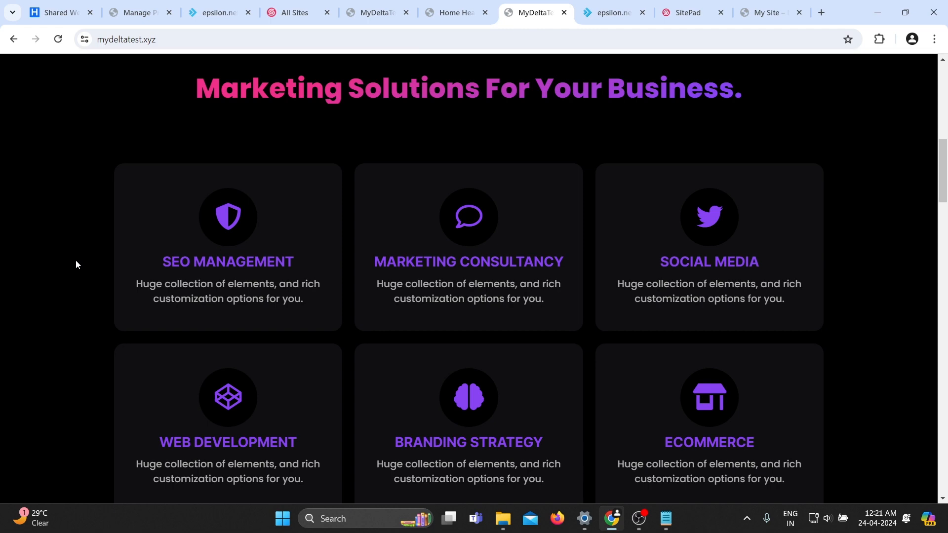
key(Home)
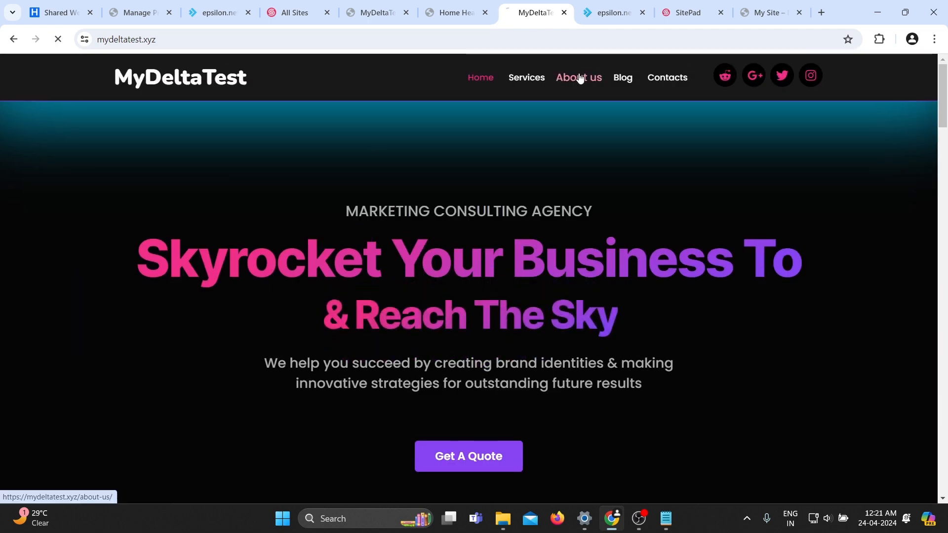
click(576, 77)
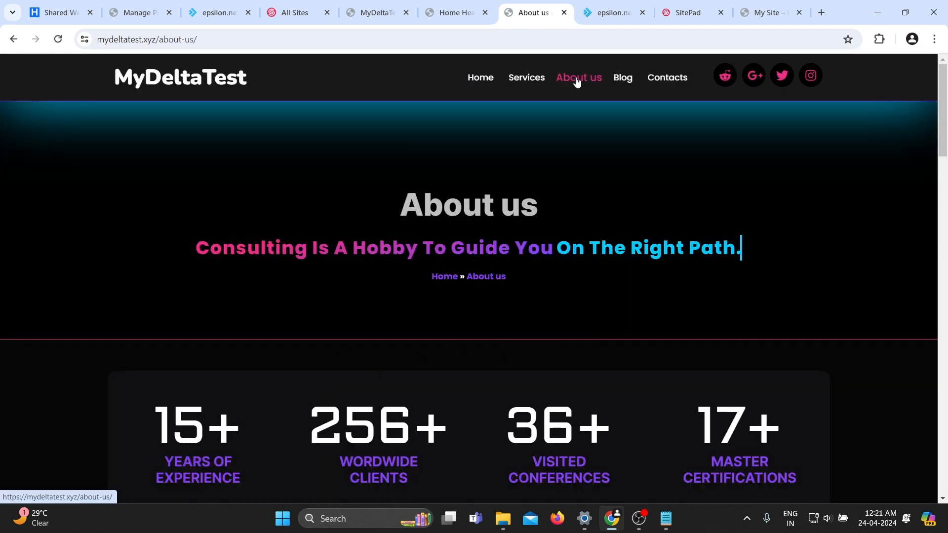
scroll(499, 191, down, 1)
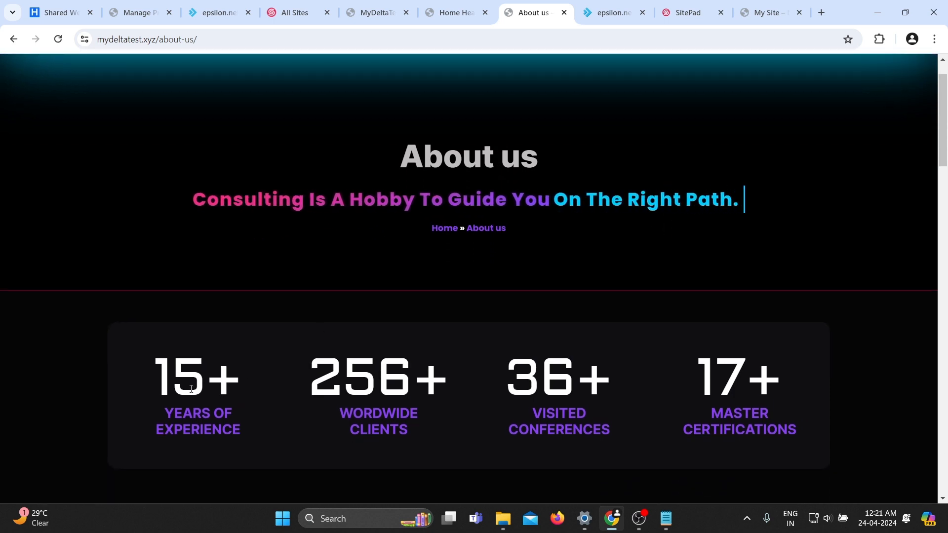
drag(161, 375, 245, 373)
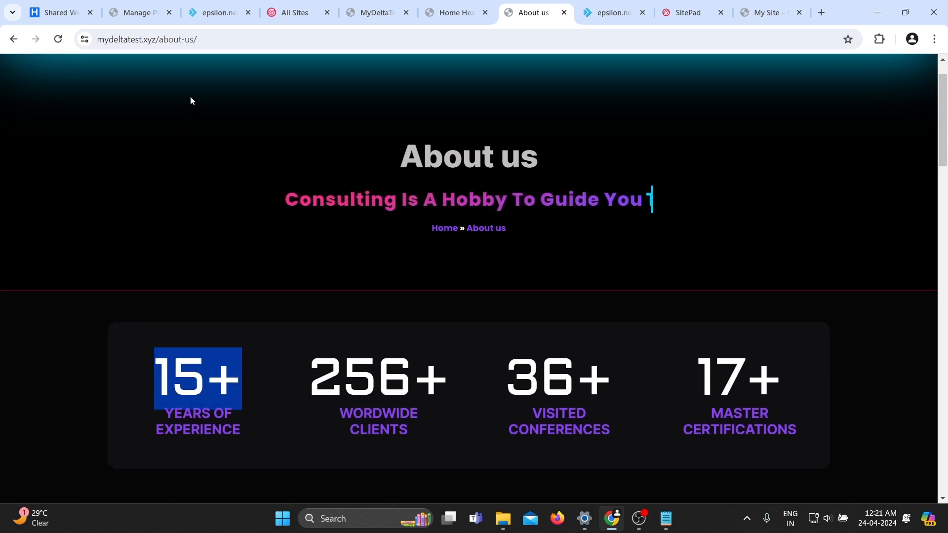
Switch the editor to the About us page and set the years-of-experience counter's ending number to 5.
click(451, 5)
click(375, 13)
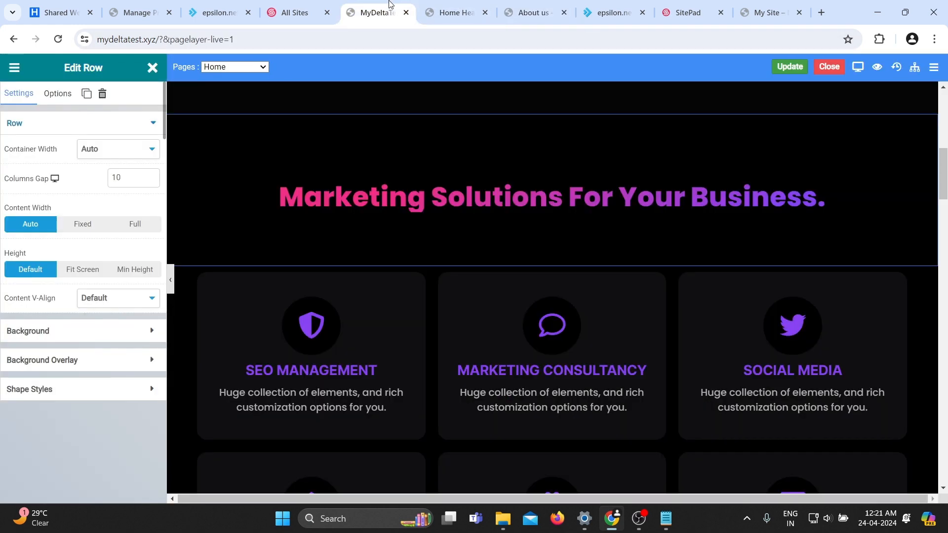
click(228, 69)
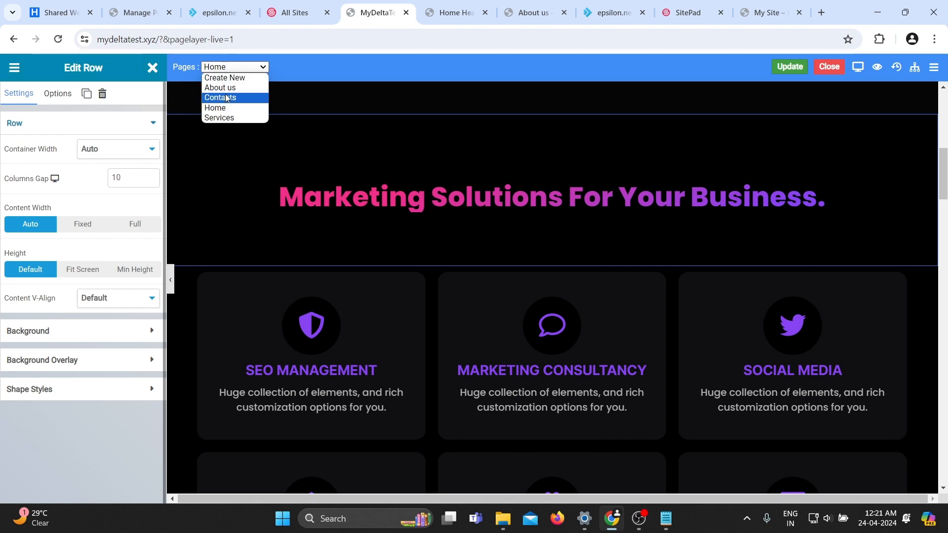
click(224, 86)
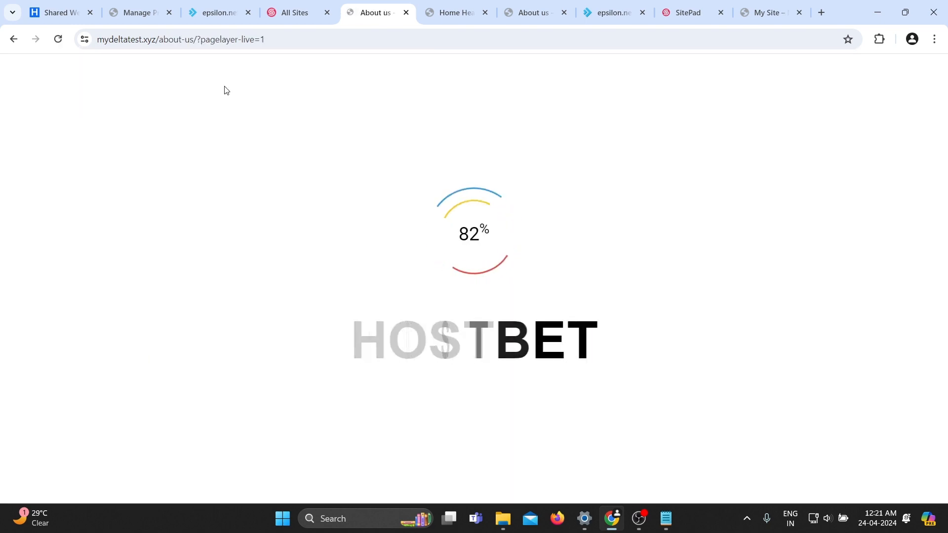
scroll(276, 247, down, 3)
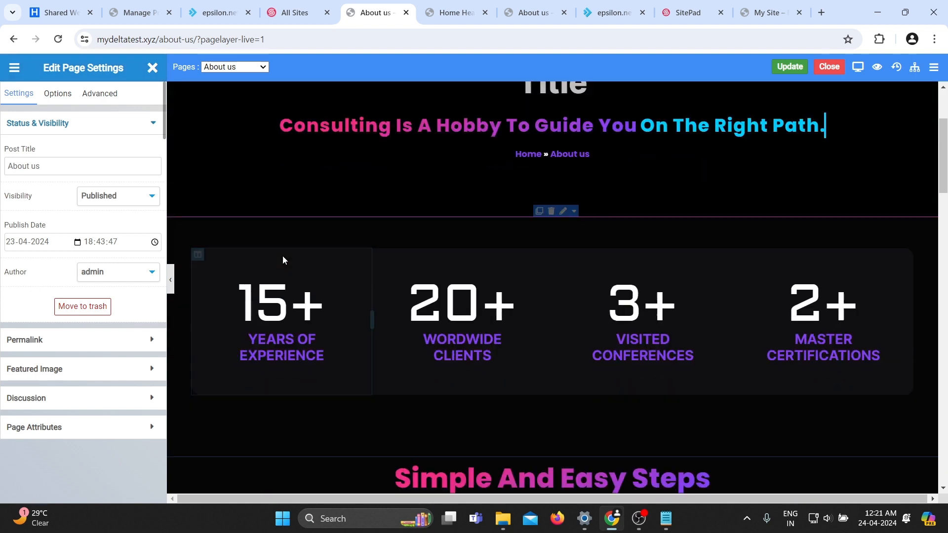
click(272, 303)
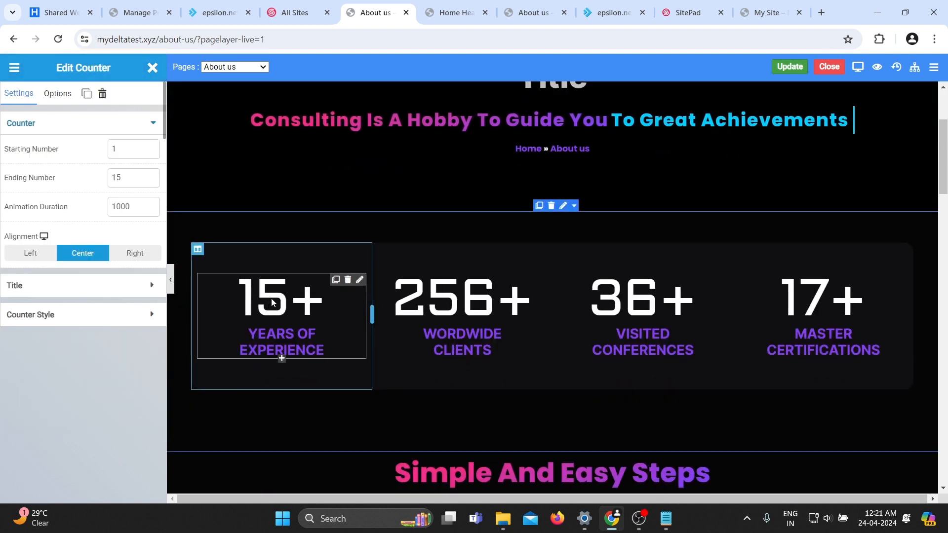
click(129, 184)
key(BackSpace)
key(BackSpace)
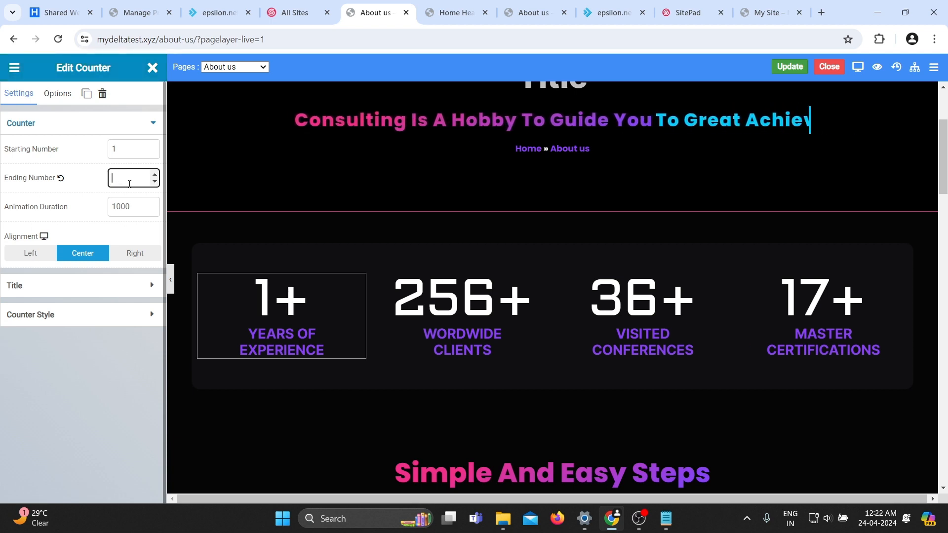
text(5)
click(229, 215)
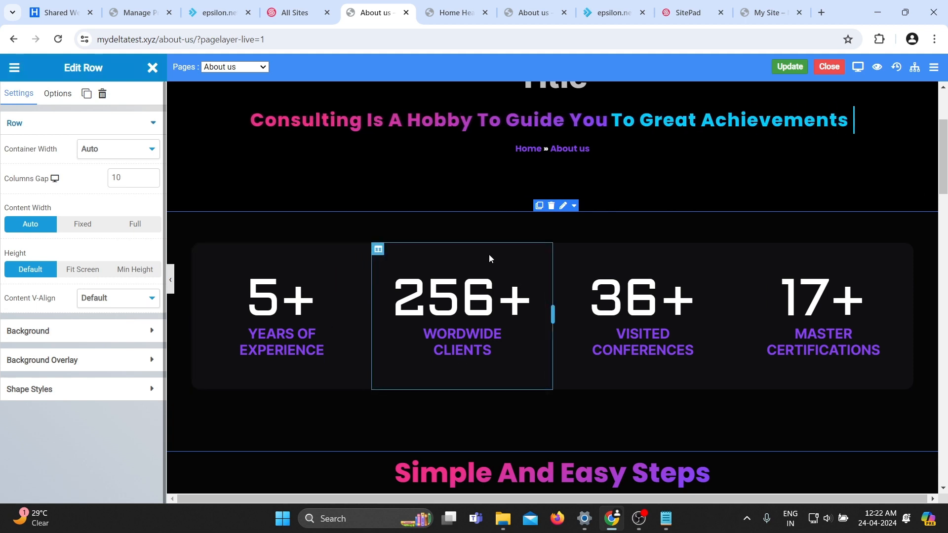
Save the About us page and reload the live About us page.
click(783, 68)
click(501, 6)
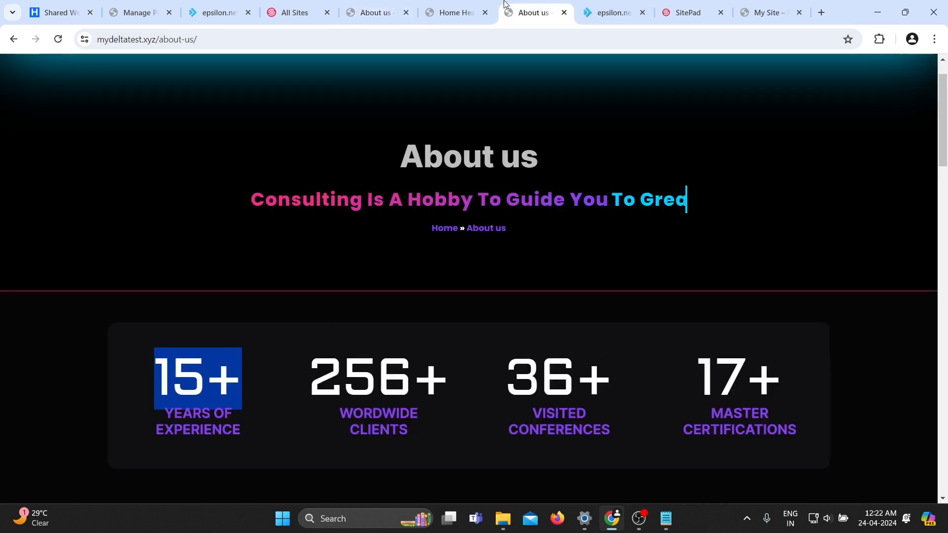
key(F5)
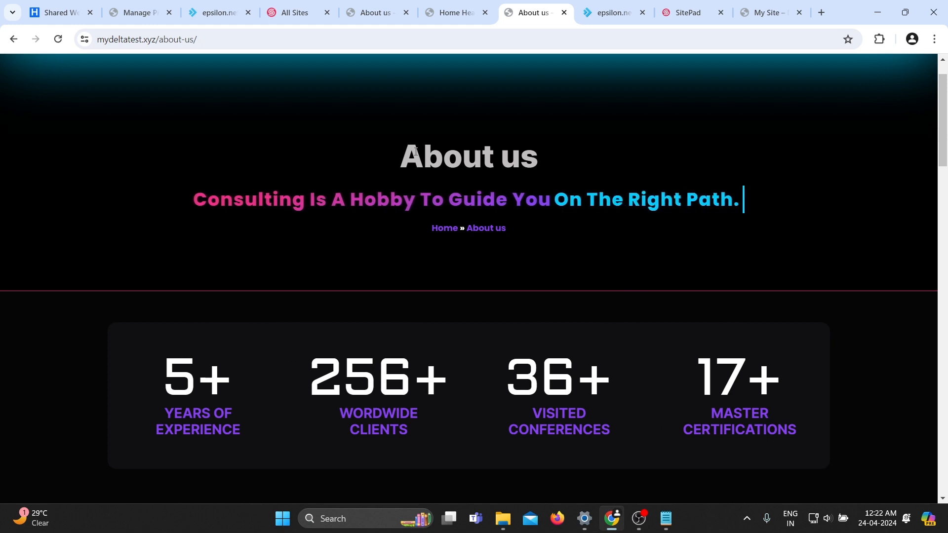
Remove the MyDeltaTest site from the SitePad sites list, confirming the removal.
click(295, 13)
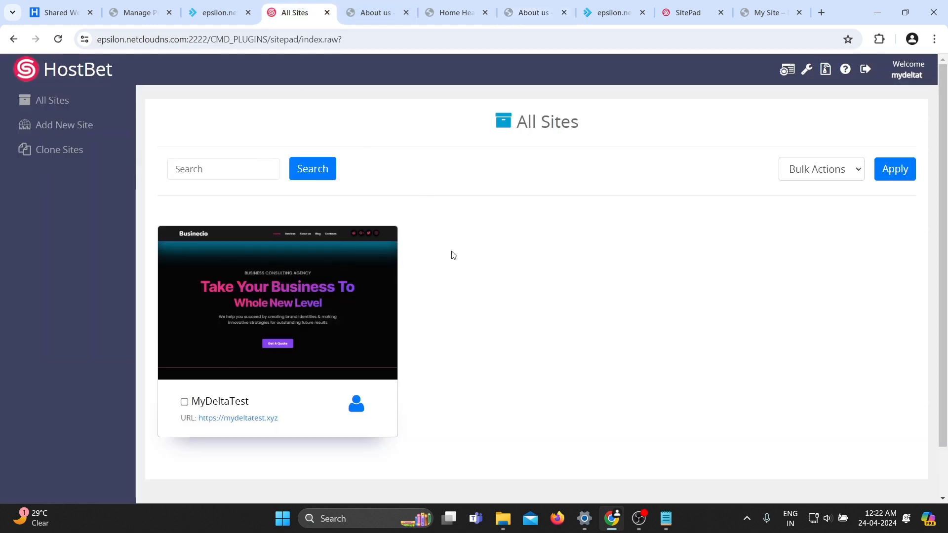
mouse_move(357, 291)
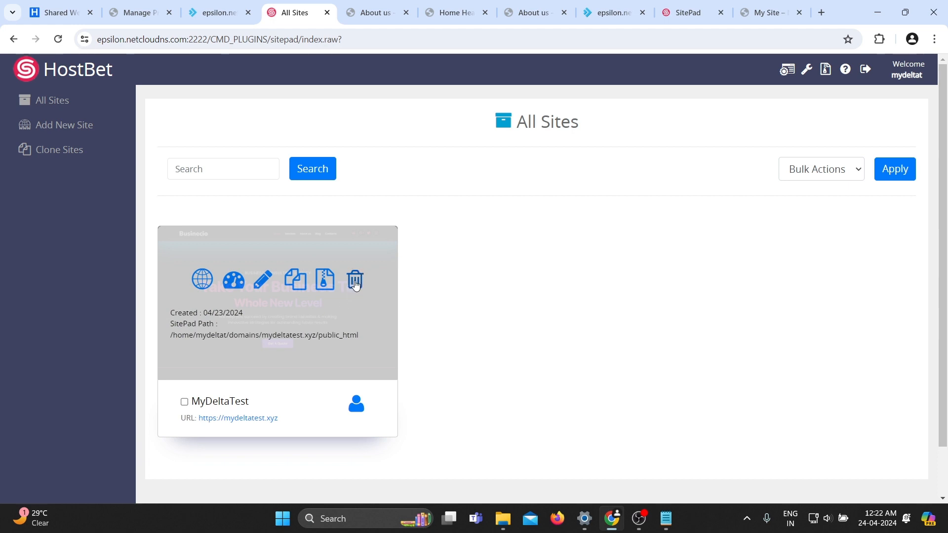
click(355, 286)
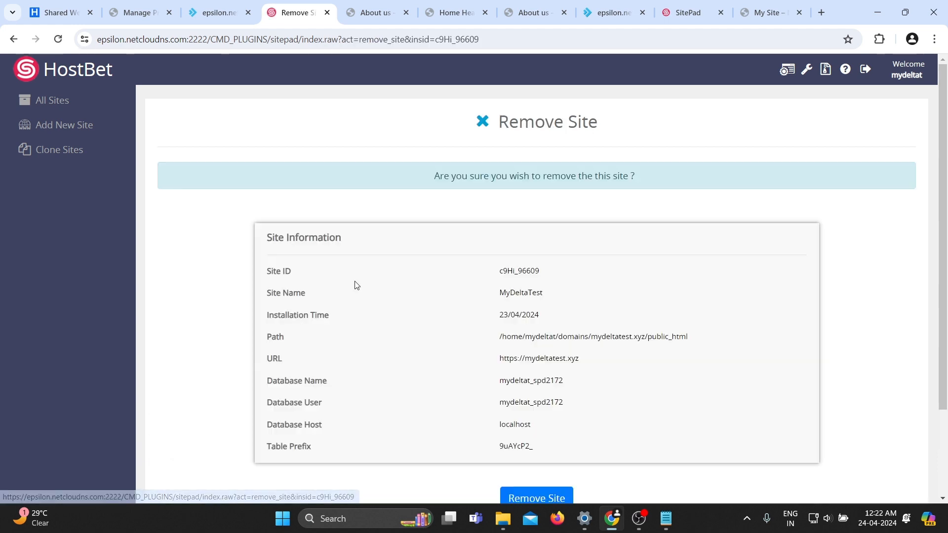
scroll(423, 370, down, 3)
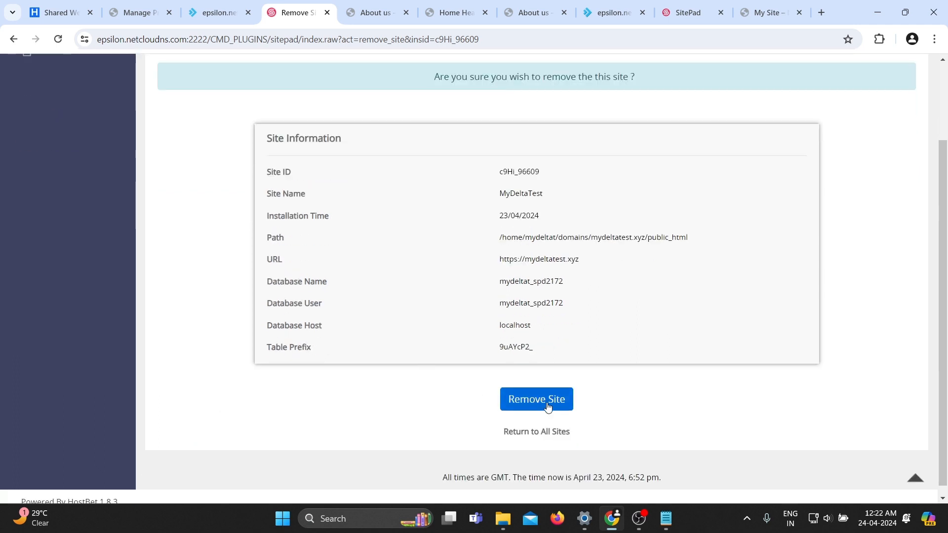
click(548, 406)
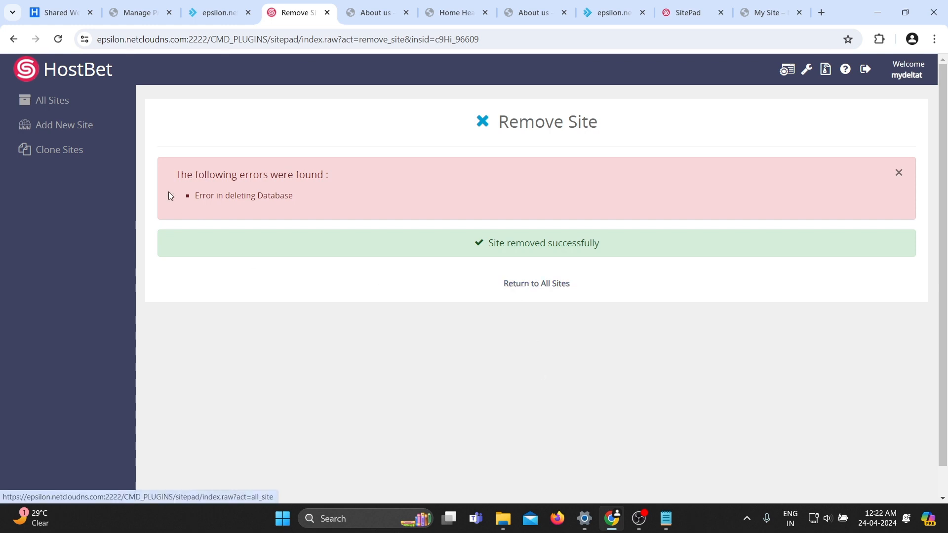
Start a new SitePad site on mydeltatest.xyz with the Strides theme, keeping the default site details, and install it.
click(52, 127)
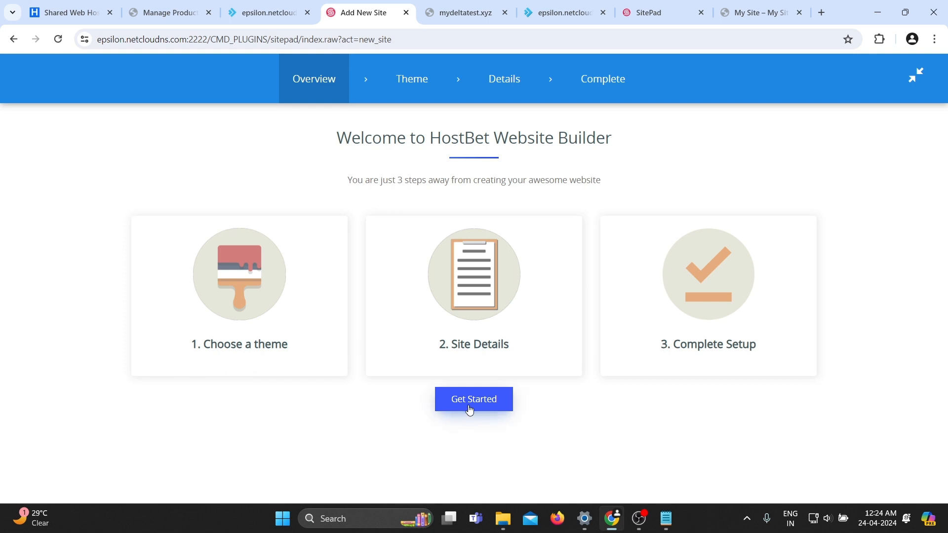
click(470, 410)
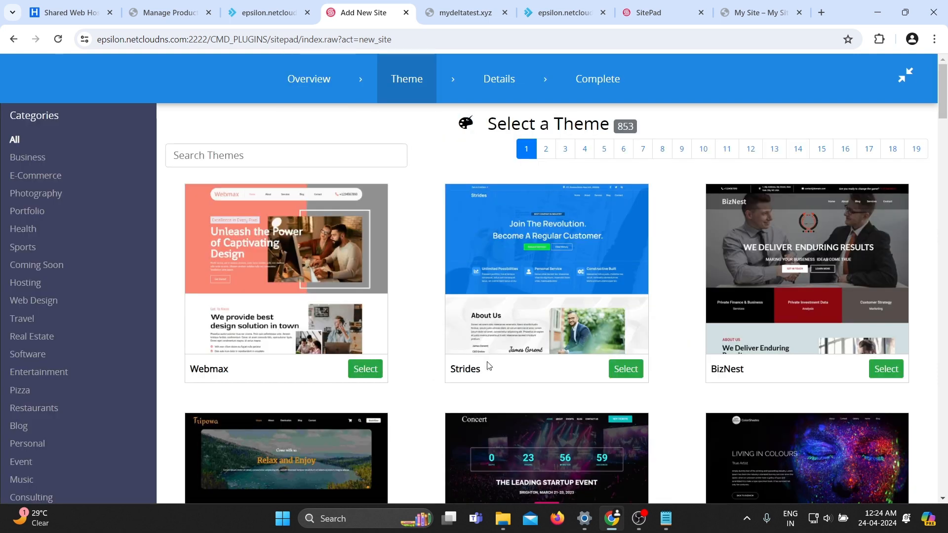
click(624, 370)
scroll(461, 354, down, 2)
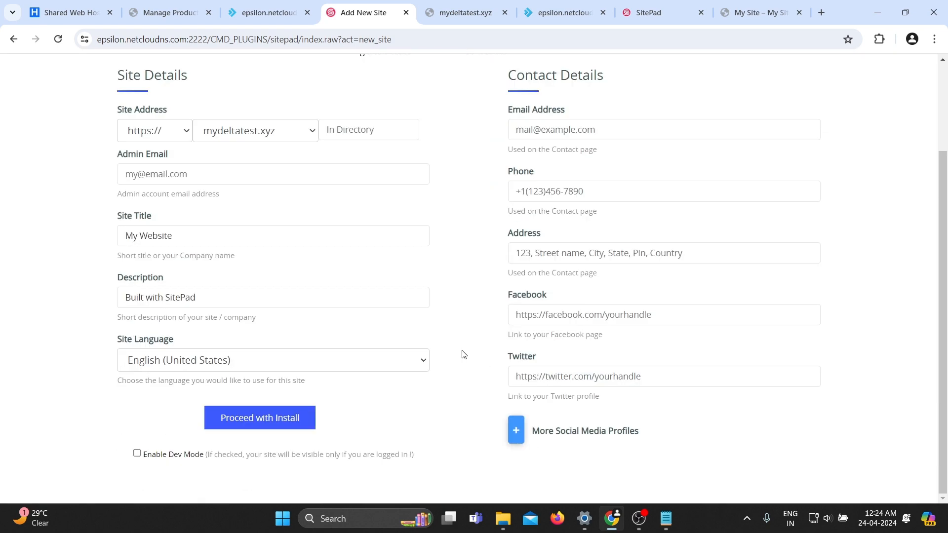
click(251, 419)
Open the live mydeltatest.xyz site in its tab and reload it.
click(563, 239)
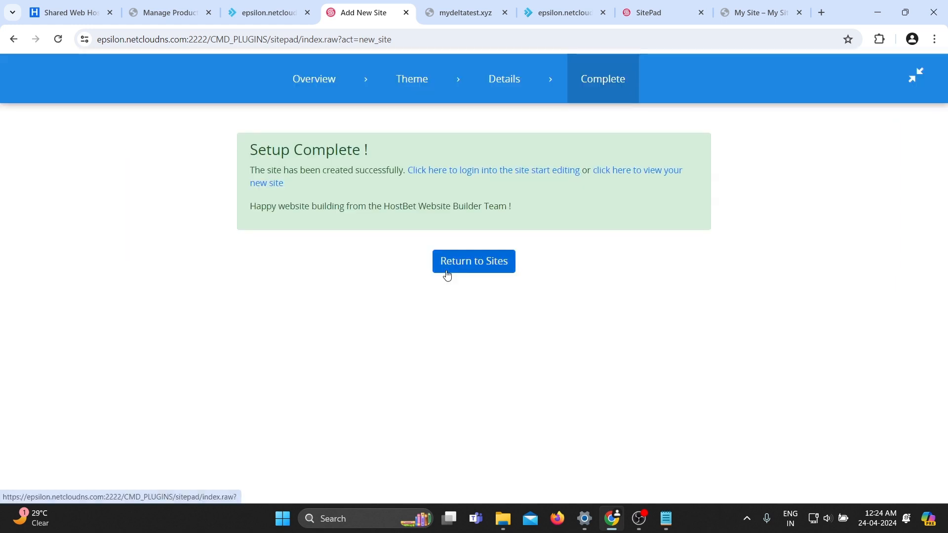
click(480, 5)
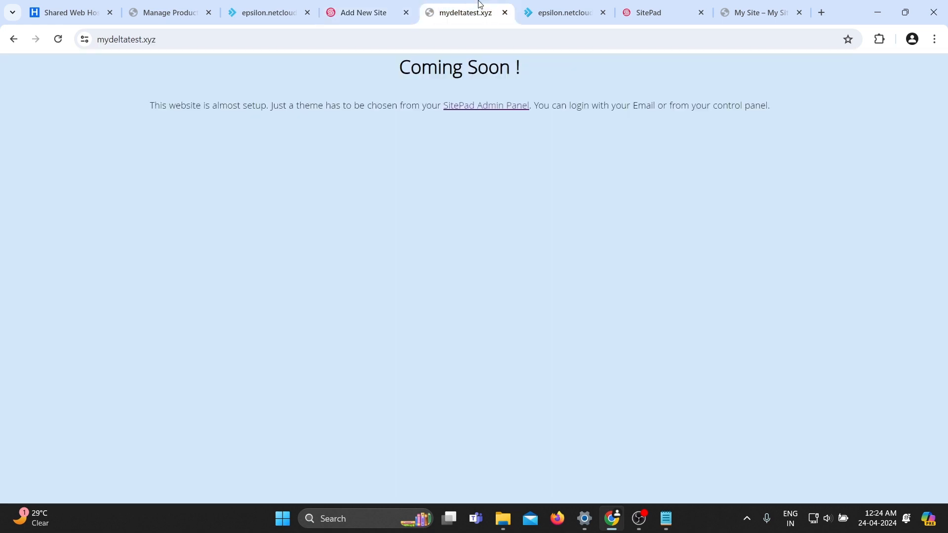
key(F5)
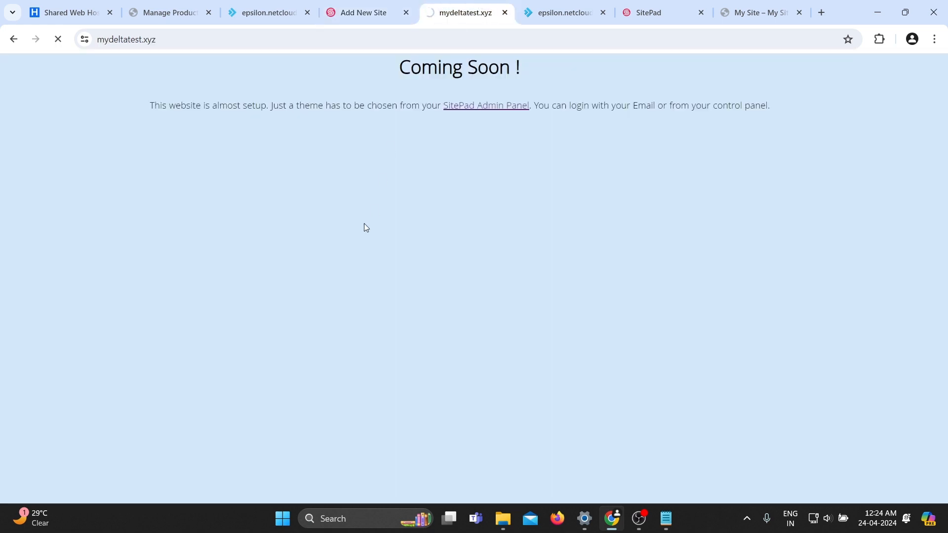